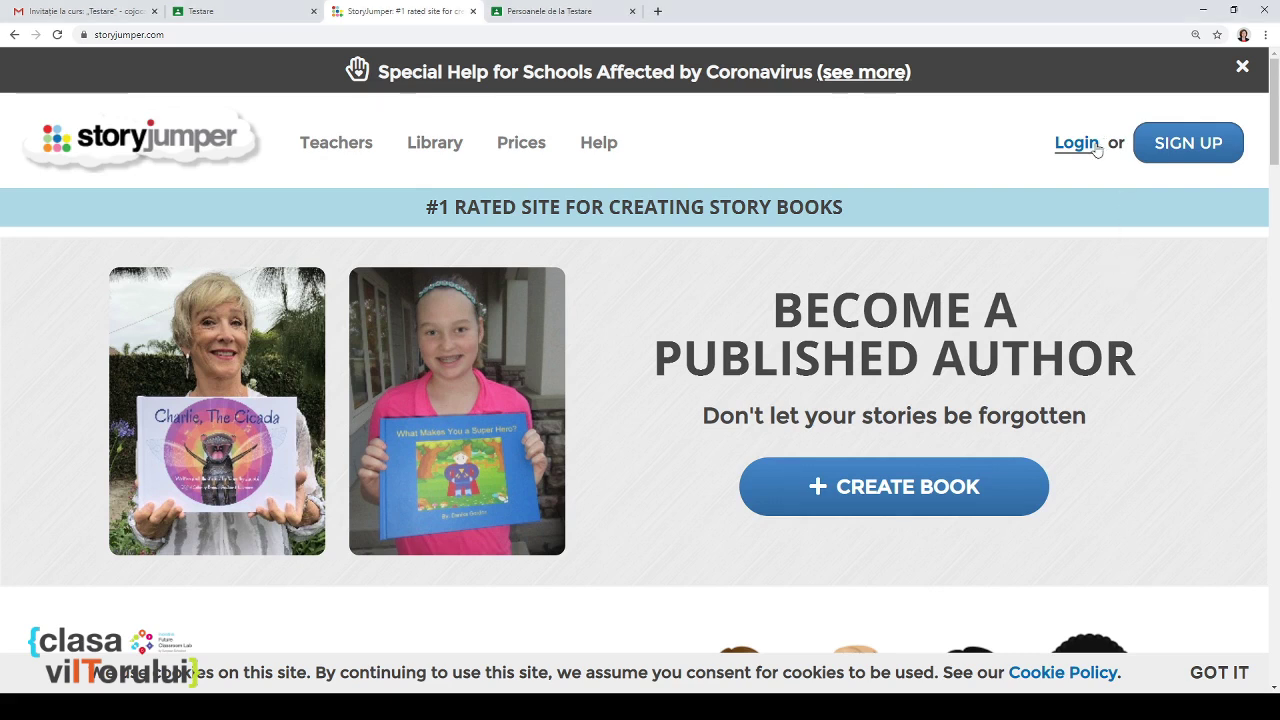
Step: Start a free StoryJumper sign-up using the school Google account
{"action": "left_click", "coordinate": [1181, 146]}
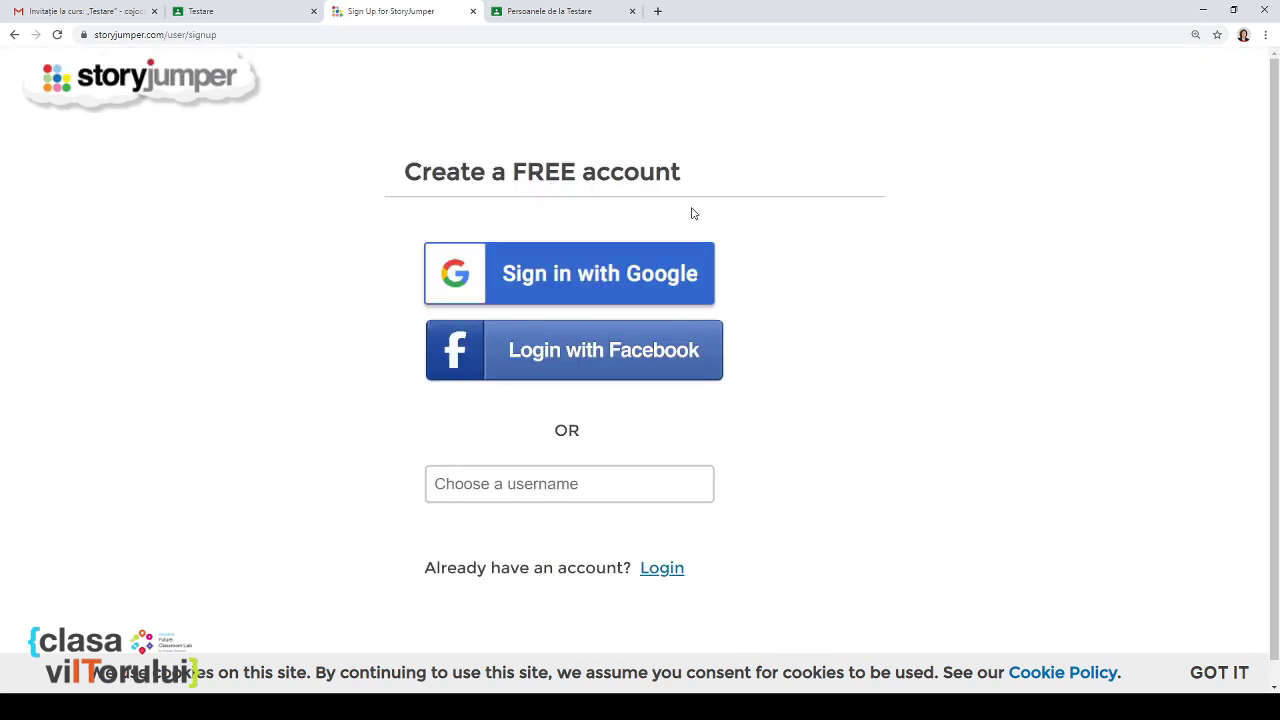
{"action": "left_click", "coordinate": [630, 275]}
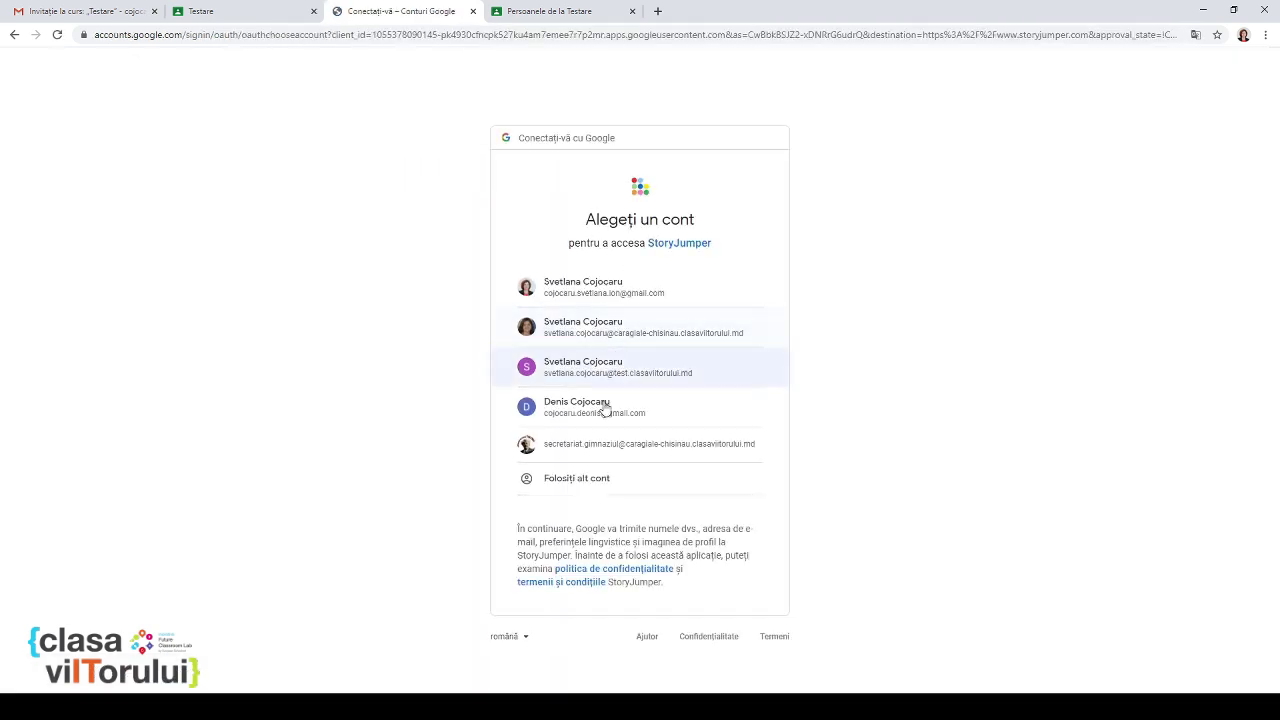
{"action": "left_click", "coordinate": [605, 448]}
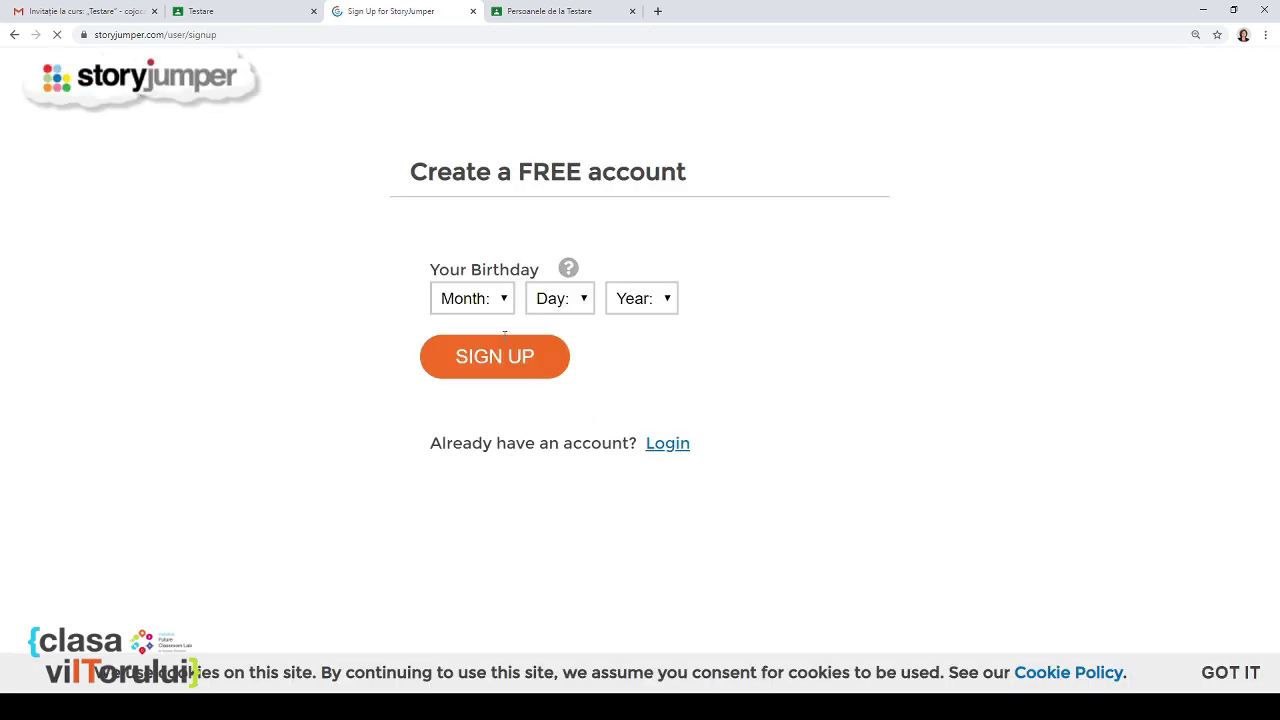
Step: Enter the birth month Mar and day 4, dismissing the missing-birthday warning
{"action": "left_click", "coordinate": [481, 303]}
{"action": "left_click", "coordinate": [473, 386]}
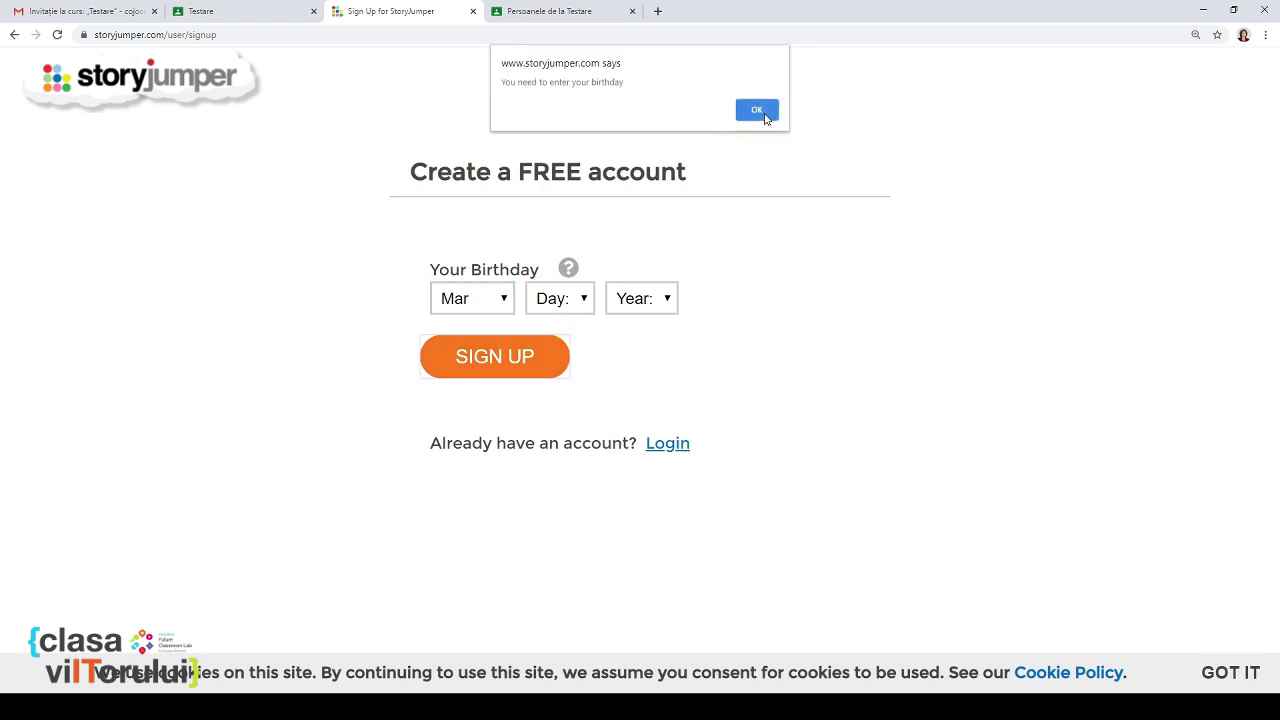
{"action": "left_click", "coordinate": [757, 110]}
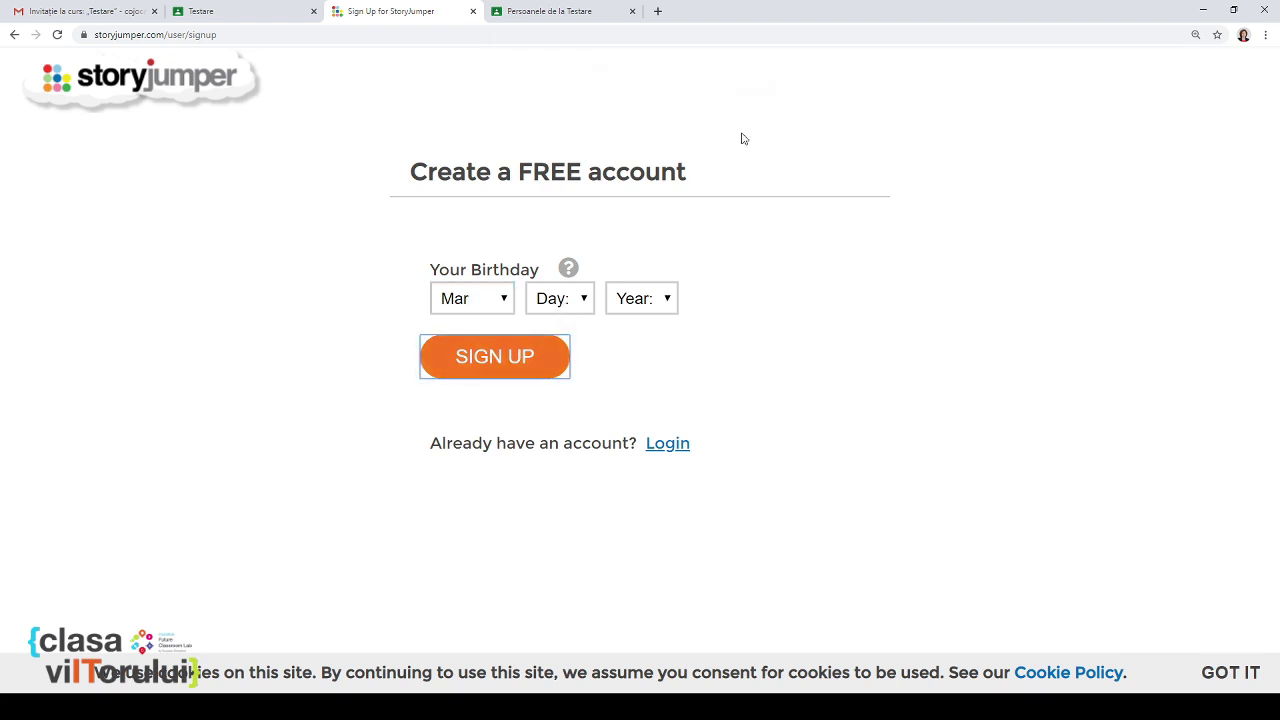
{"action": "left_click", "coordinate": [584, 299]}
{"action": "left_click", "coordinate": [557, 412]}
{"action": "left_click", "coordinate": [650, 309]}
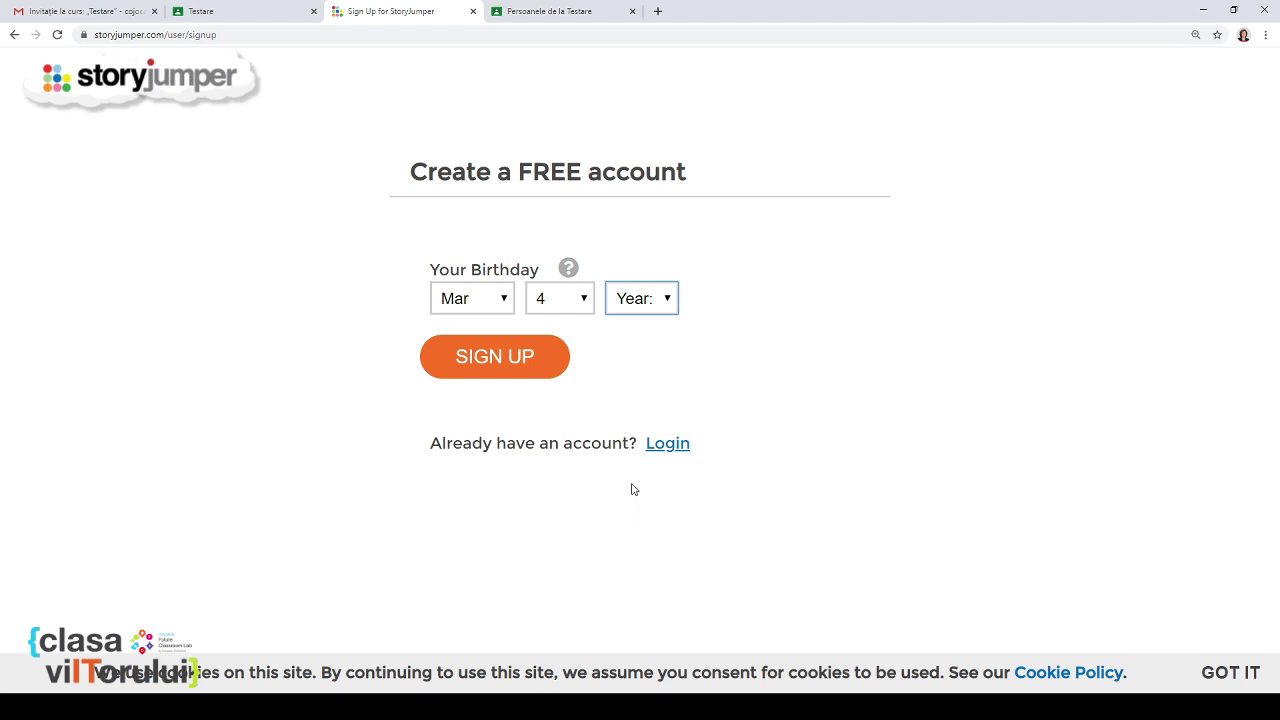
Step: Enter birth year 1977, mark the account as a teacher's, and add postal code 2045 and the school
{"action": "type", "text": "1977"}
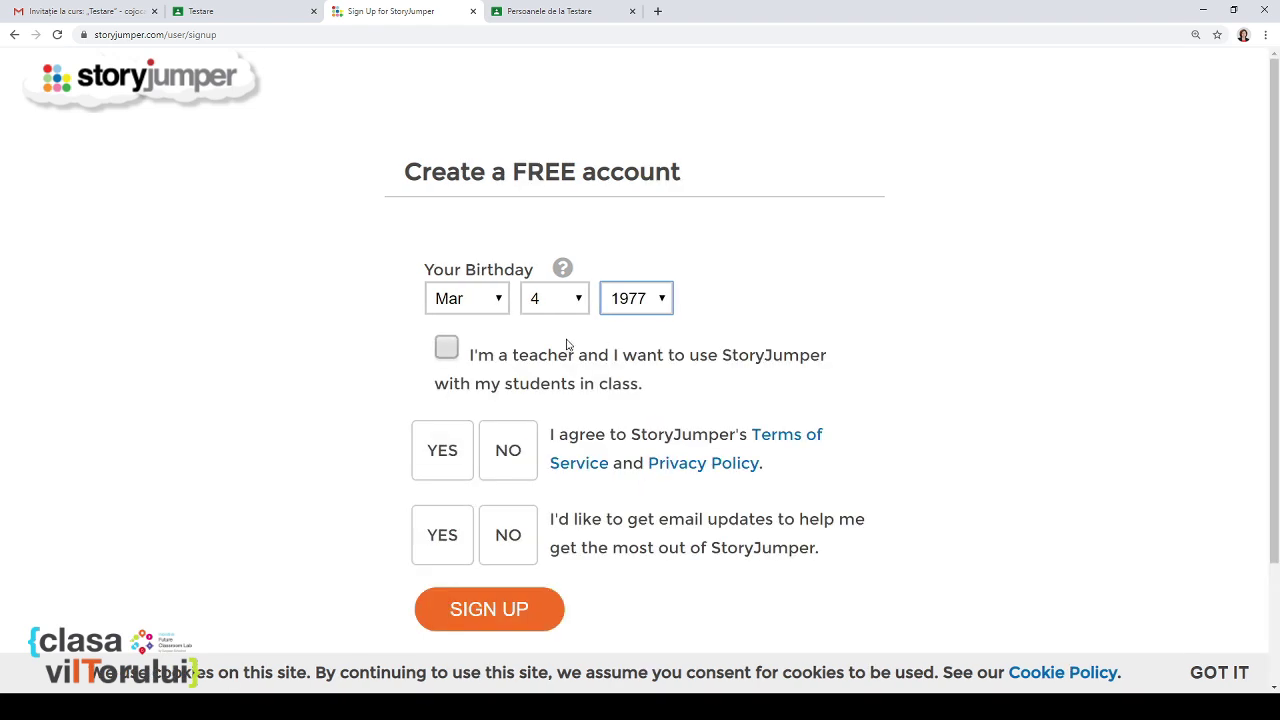
{"action": "left_click", "coordinate": [451, 352]}
{"action": "left_click", "coordinate": [521, 442]}
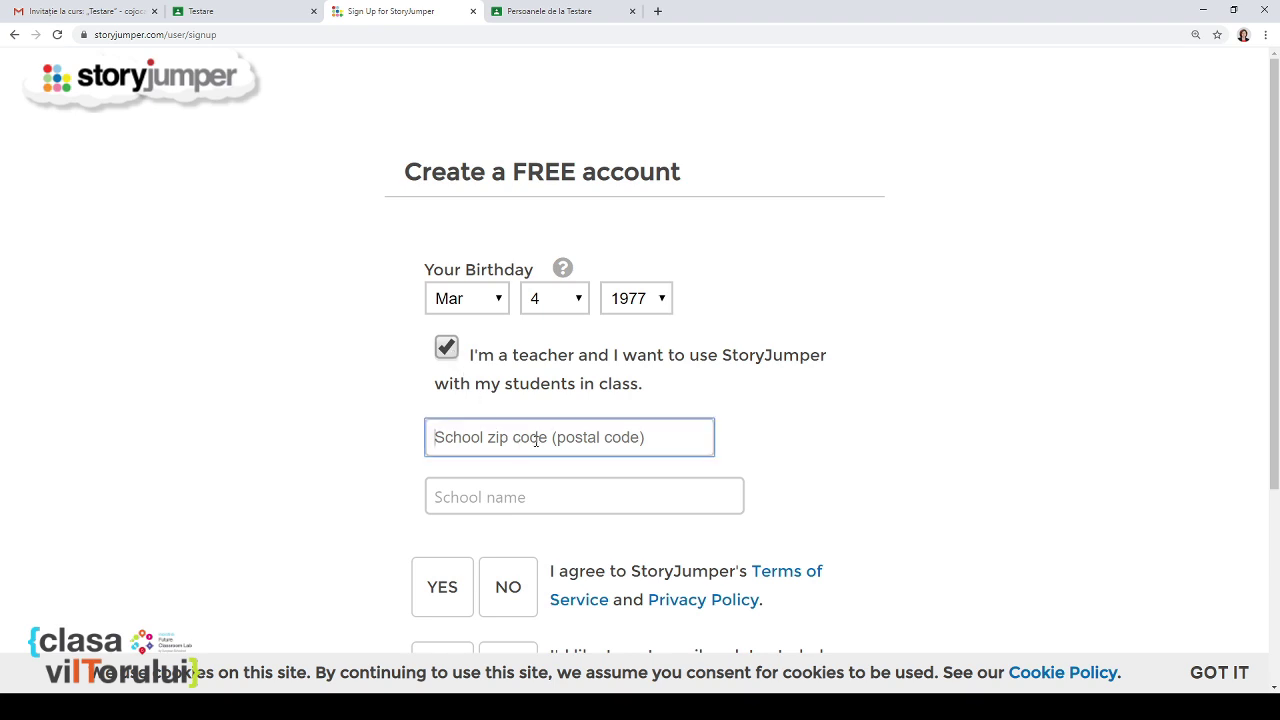
{"action": "type", "text": "204"}
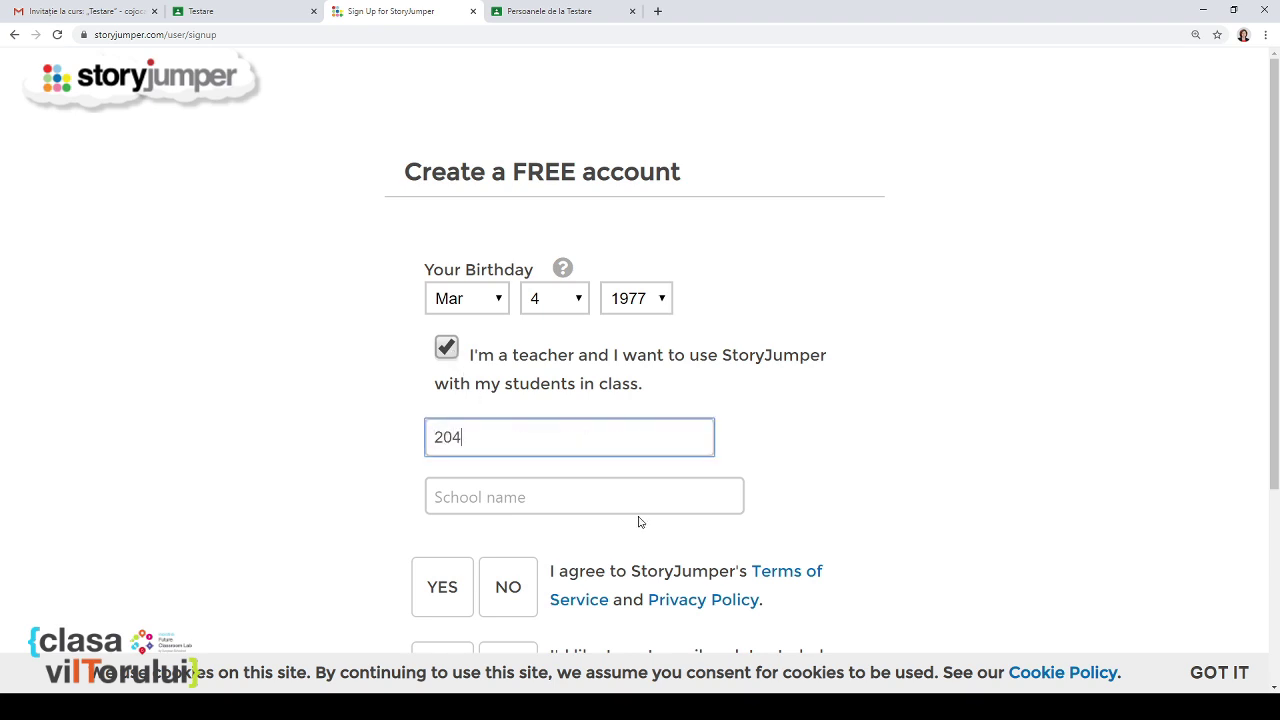
{"action": "type", "text": "5"}
{"action": "left_click", "coordinate": [675, 497]}
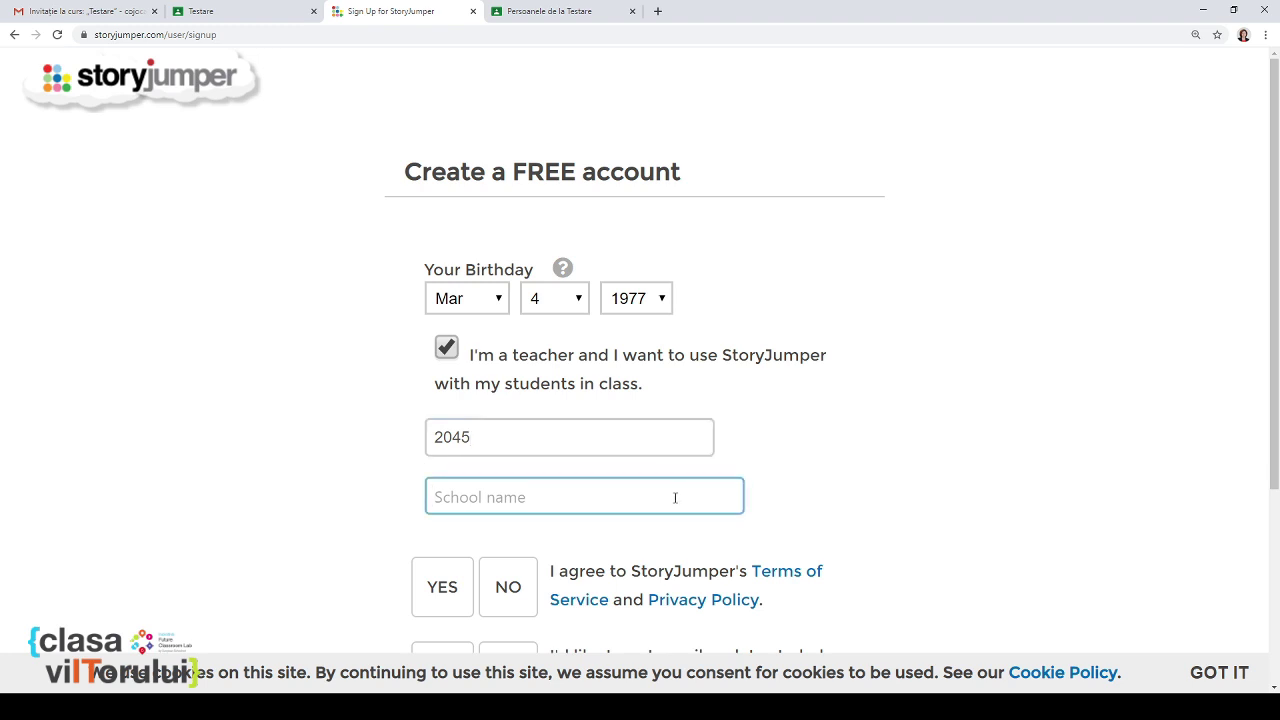
{"action": "type", "text": "gi"}
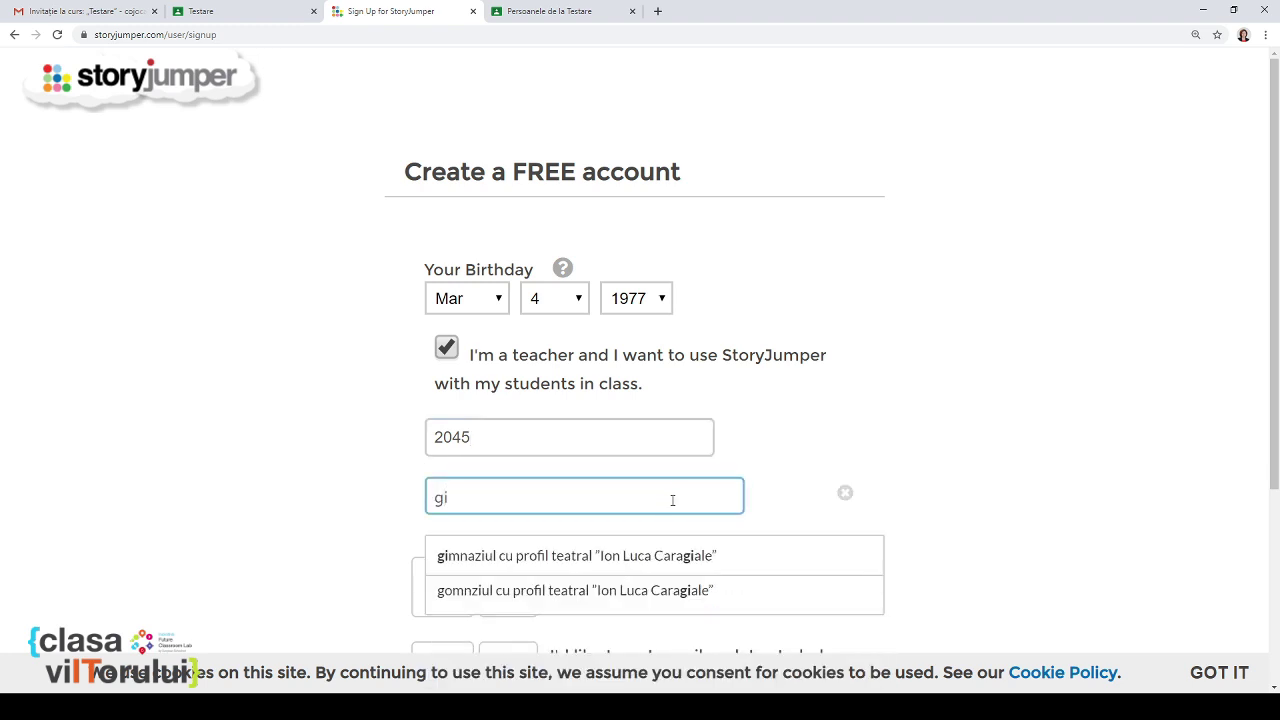
{"action": "left_click", "coordinate": [628, 557]}
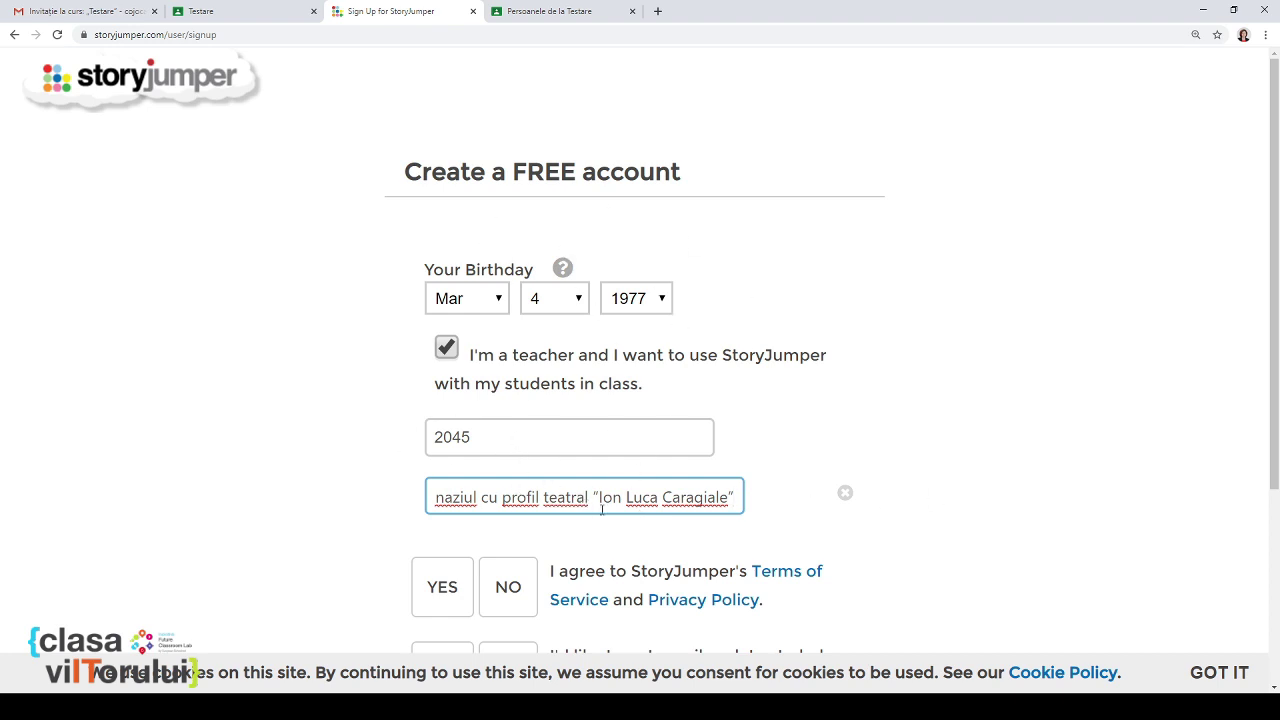
Step: Accept the terms, opt in to email updates, and submit the sign-up
{"action": "scroll", "coordinate": [464, 600], "scroll_direction": "down", "scroll_amount": 3}
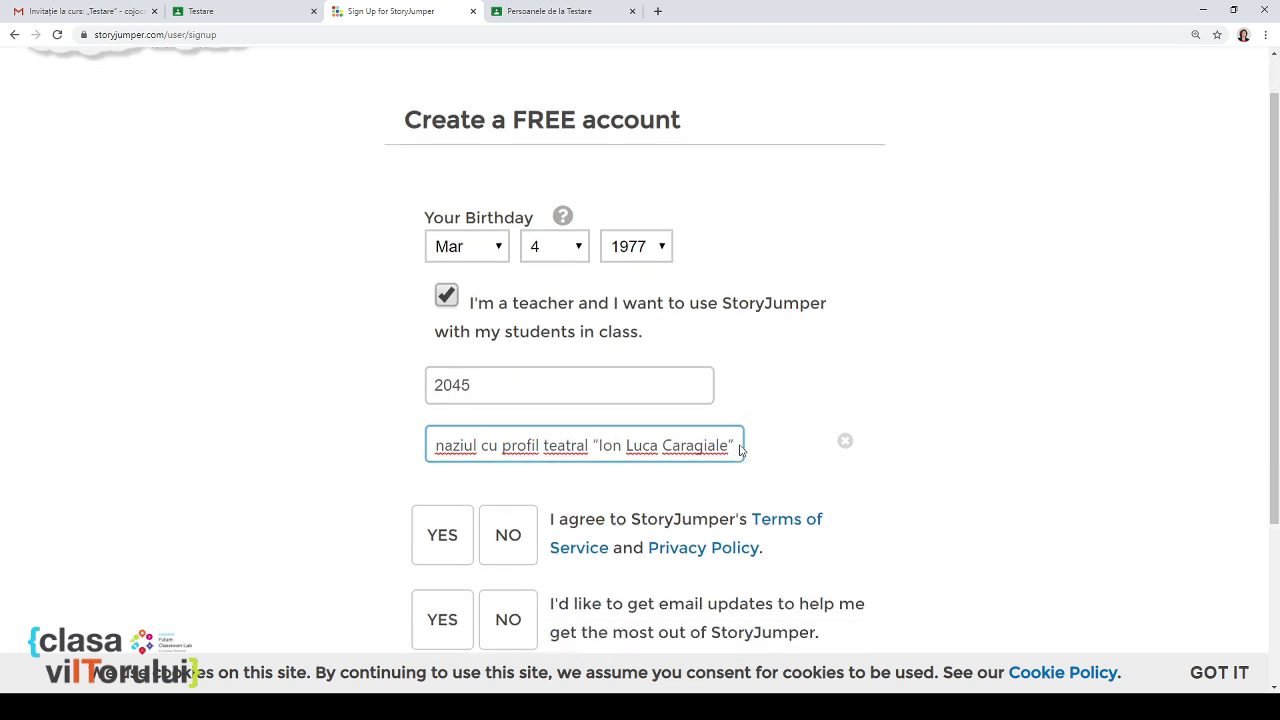
{"action": "left_click", "coordinate": [440, 325]}
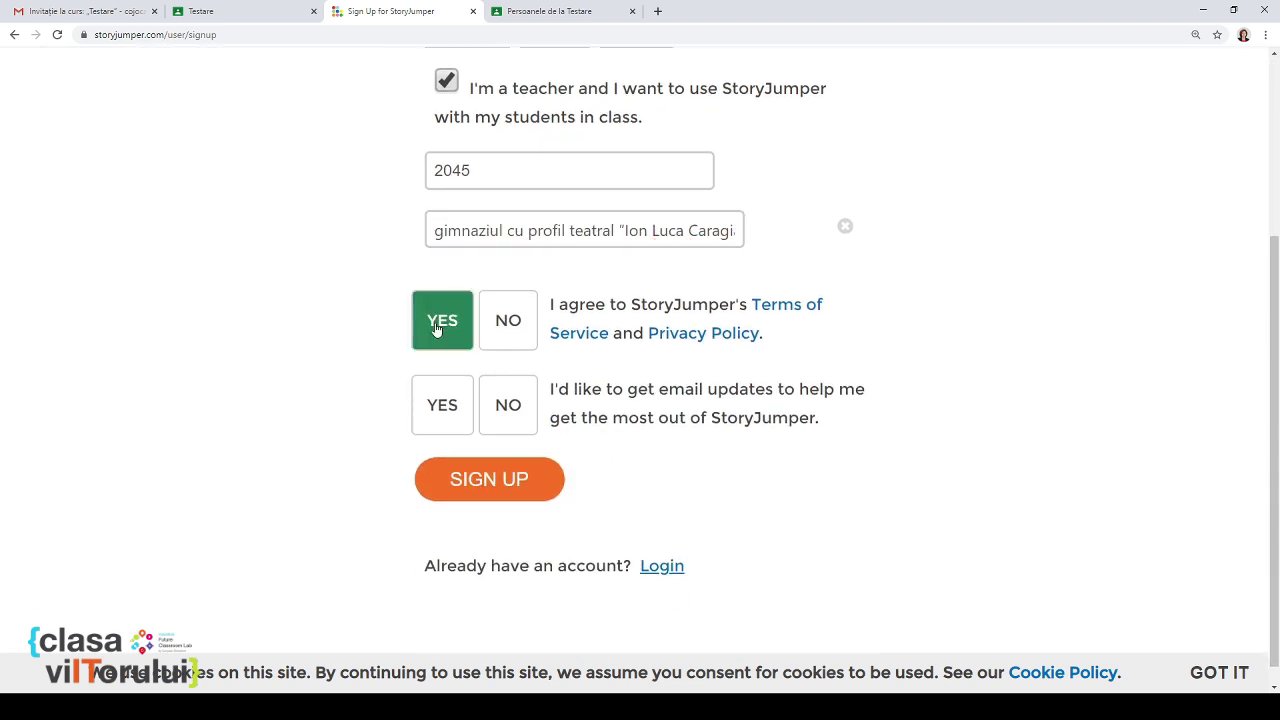
{"action": "left_click", "coordinate": [446, 405]}
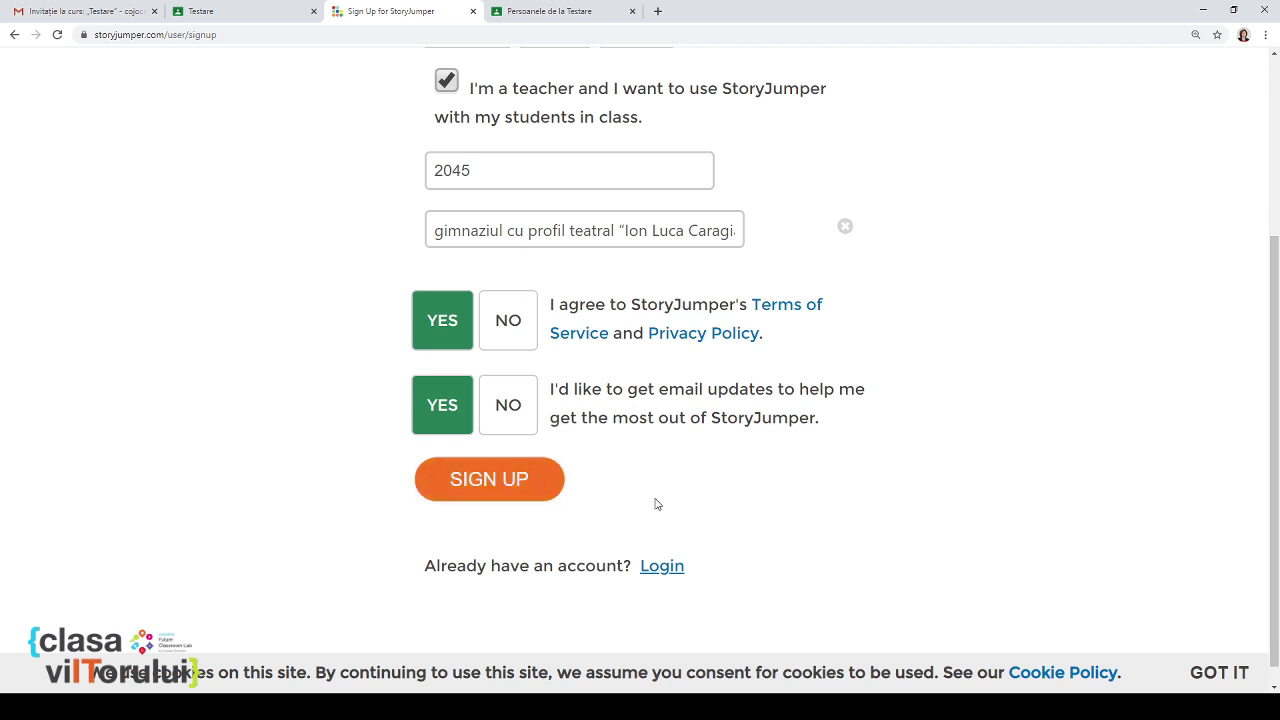
{"action": "left_click", "coordinate": [476, 486]}
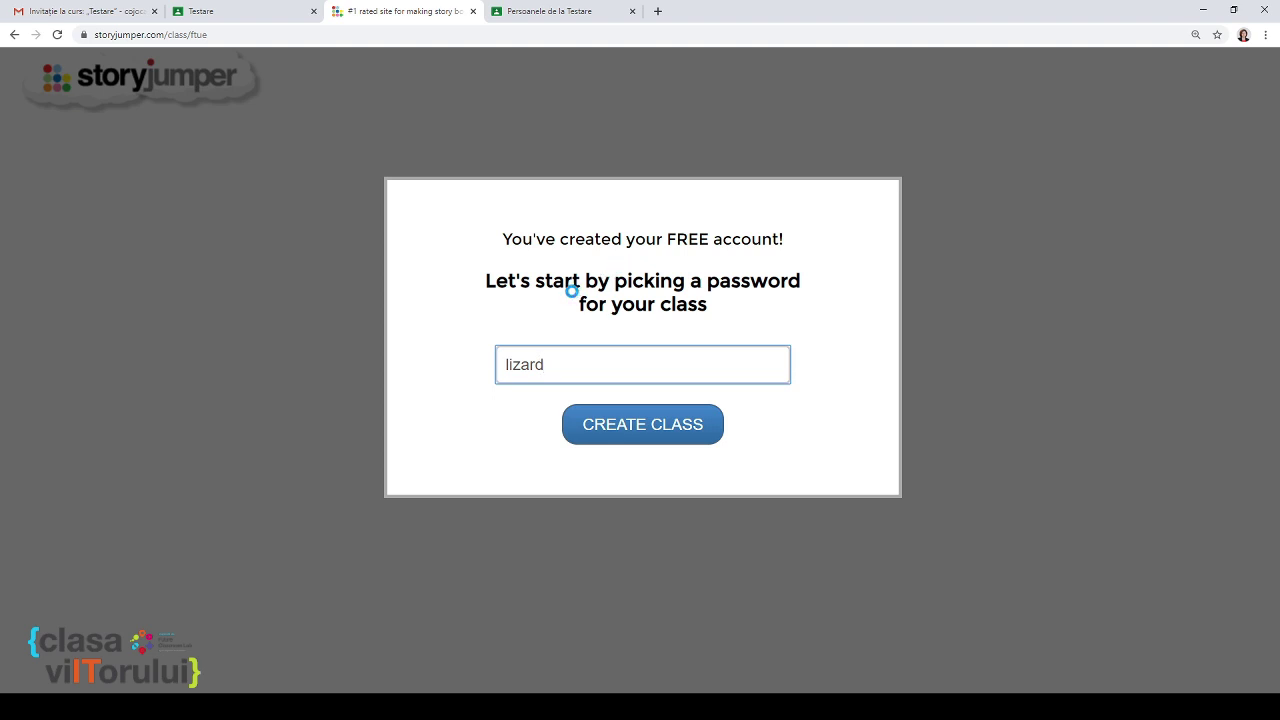
Step: Replace the suggested class password with a custom one and create the class
{"action": "double_click", "coordinate": [558, 363]}
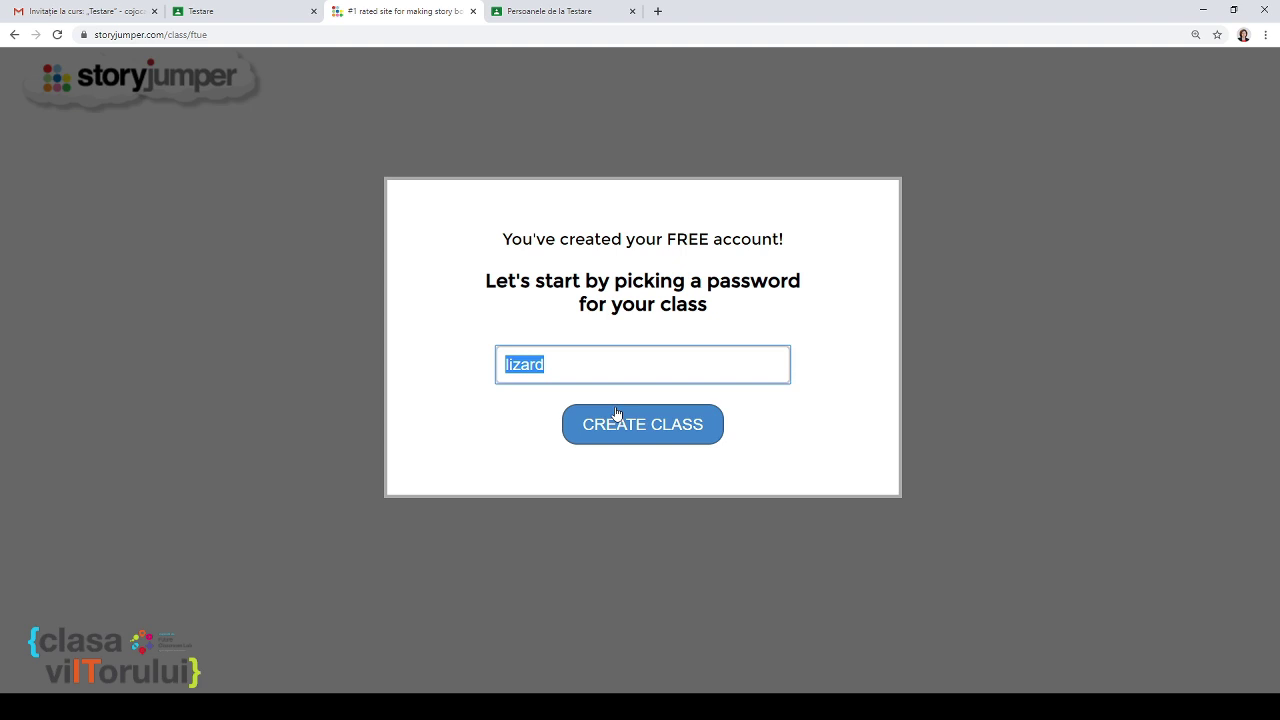
{"action": "type", "text": "ca"}
{"action": "key", "text": "BackSpace"}
{"action": "key", "text": "BackSpace"}
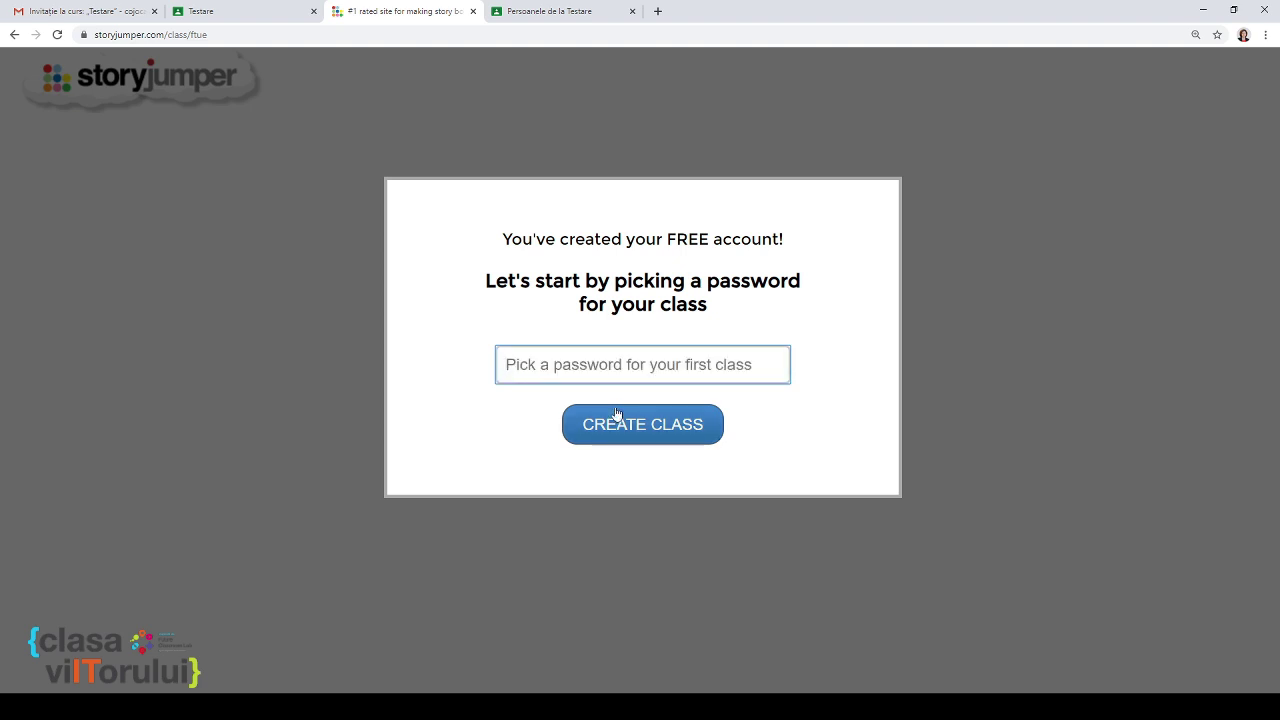
{"action": "type", "text": "clasa"}
{"action": "key", "text": "BackSpace"}
{"action": "key", "text": "BackSpace"}
{"action": "key", "text": "BackSpace"}
{"action": "key", "text": "BackSpace"}
{"action": "key", "text": "BackSpace"}
{"action": "type", "text": "in"}
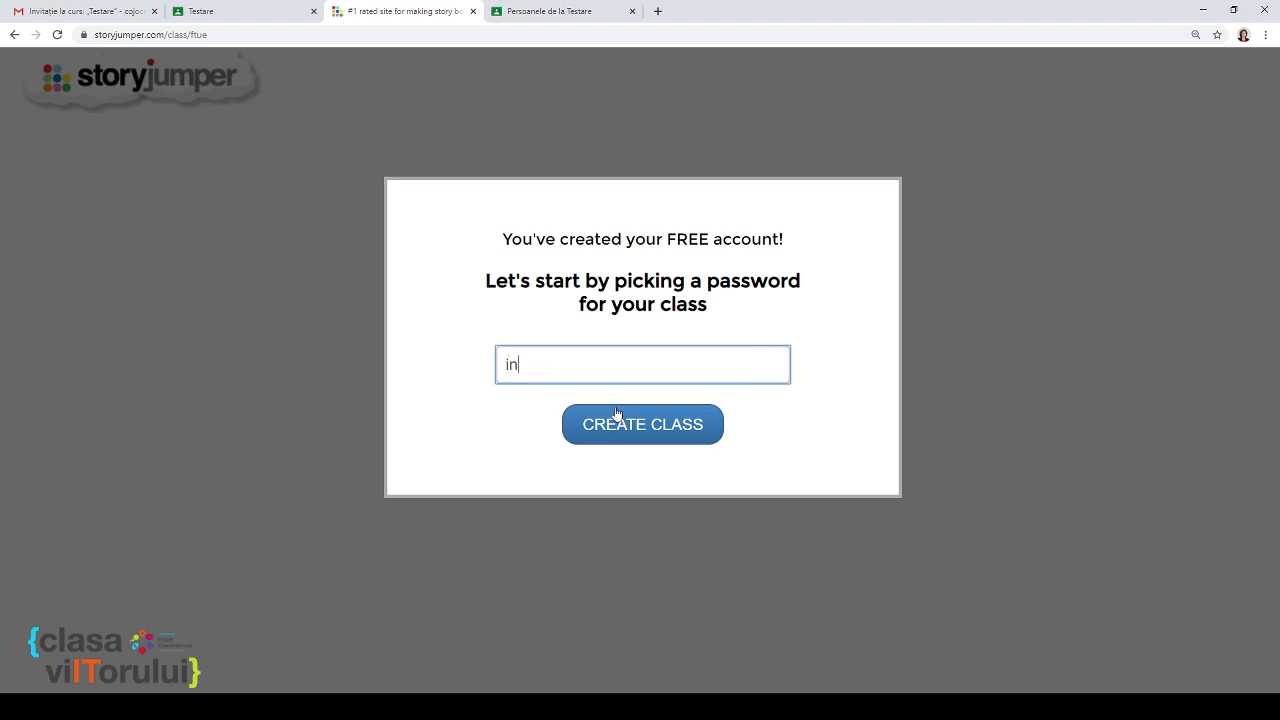
{"action": "key", "text": "BackSpace"}
{"action": "key", "text": "BackSpace"}
{"action": "type", "text": "testare"}
{"action": "left_click", "coordinate": [630, 428]}
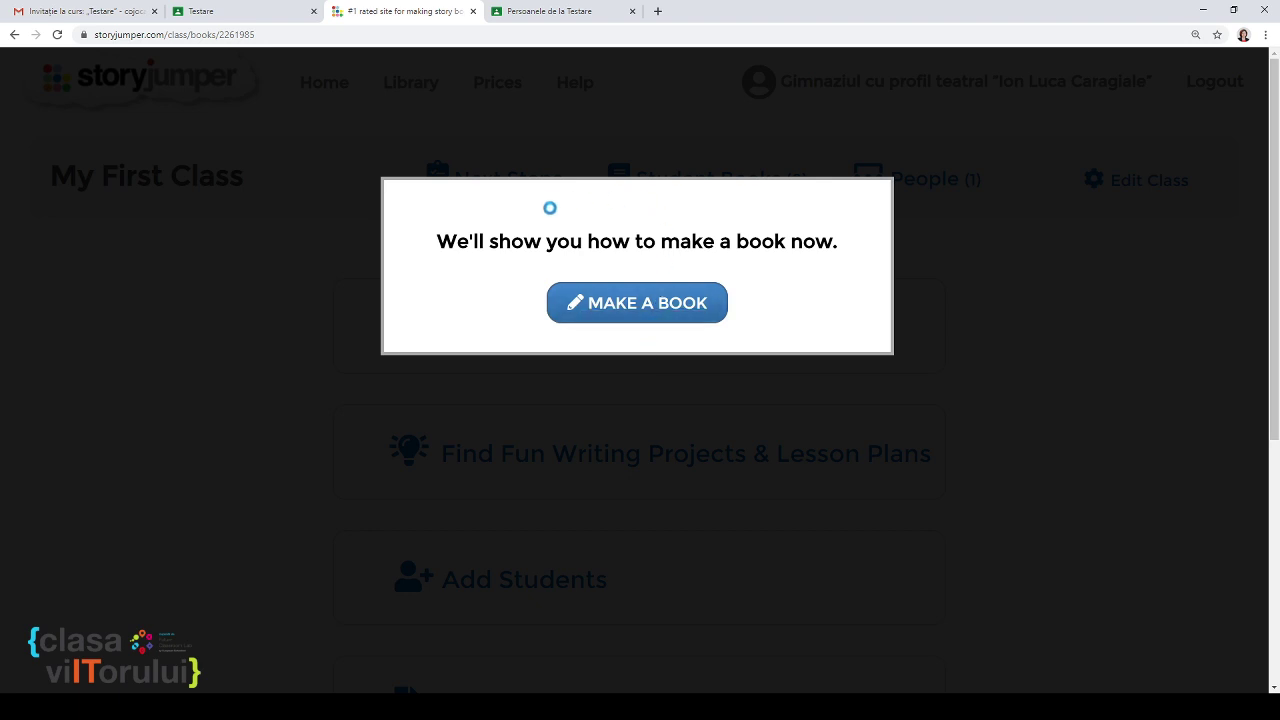
Step: Start a book from the tutorial prompt, then close the editor to return to My First Class
{"action": "left_click", "coordinate": [667, 307]}
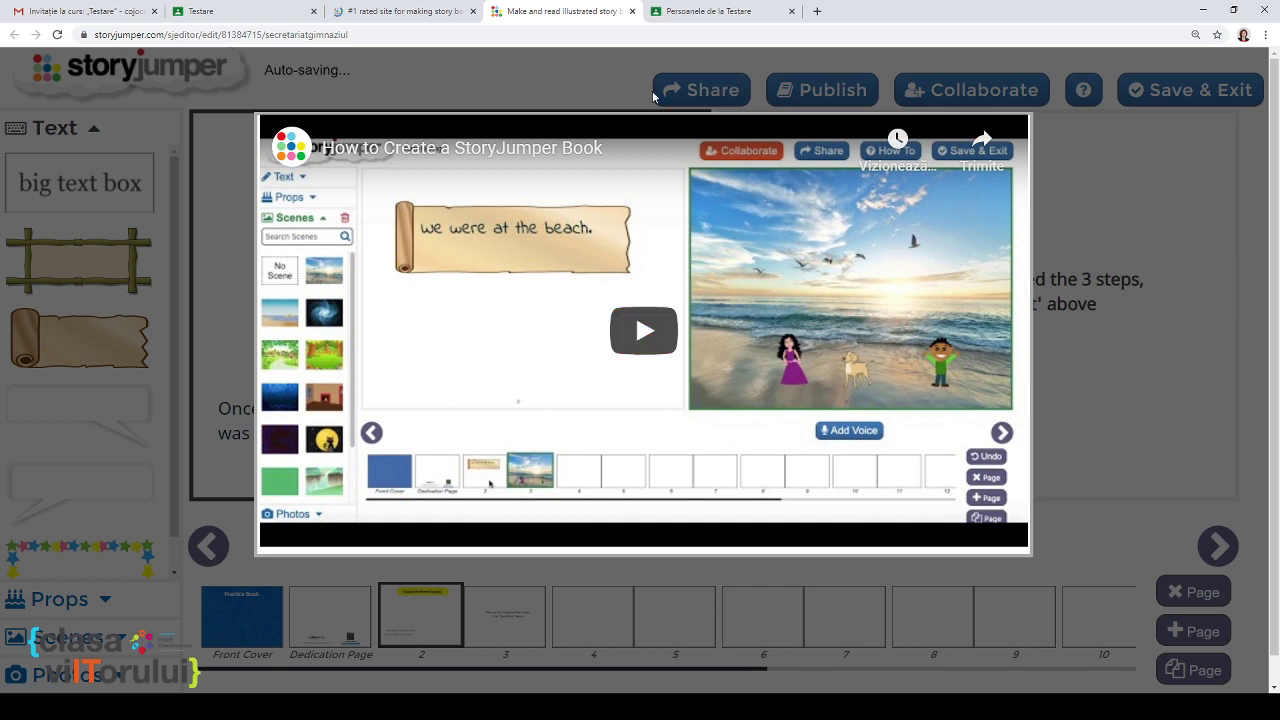
{"action": "left_click", "coordinate": [631, 11]}
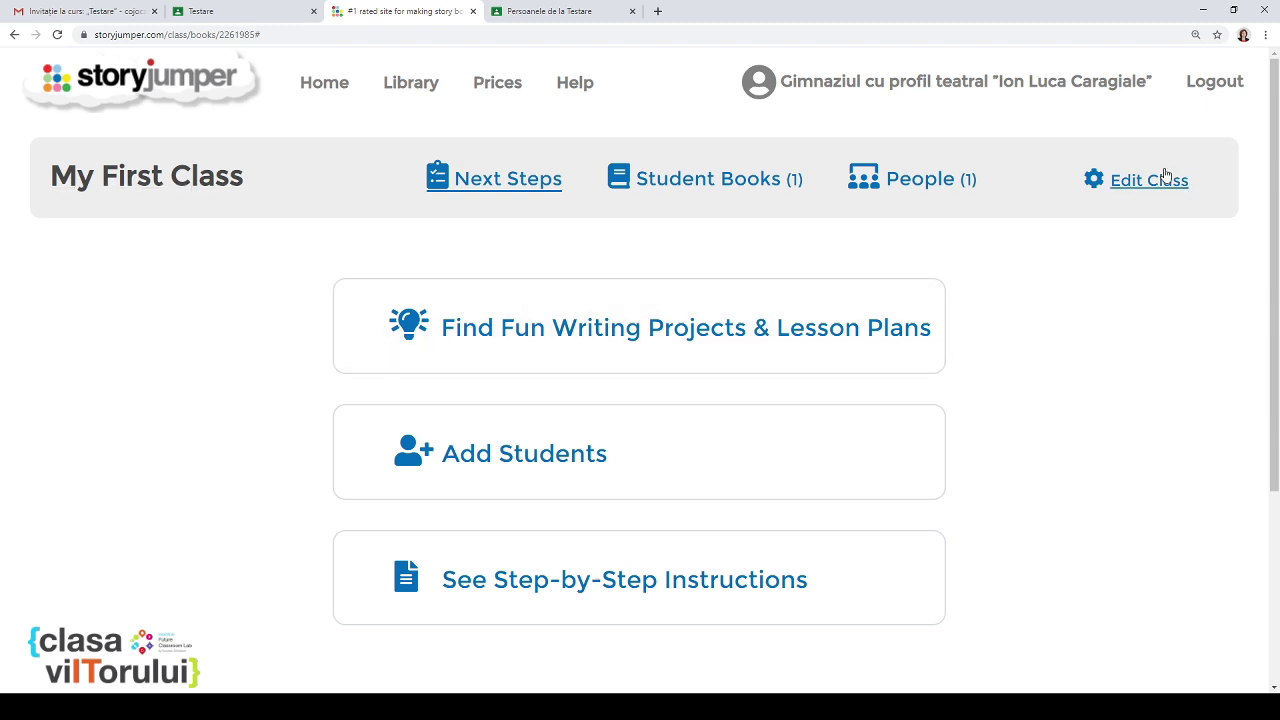
Step: Rename the class to Testare, set Using Google Classroom to YES, and save
{"action": "left_click", "coordinate": [1139, 189]}
{"action": "left_click", "coordinate": [451, 251]}
{"action": "key", "text": "ctrl+a"}
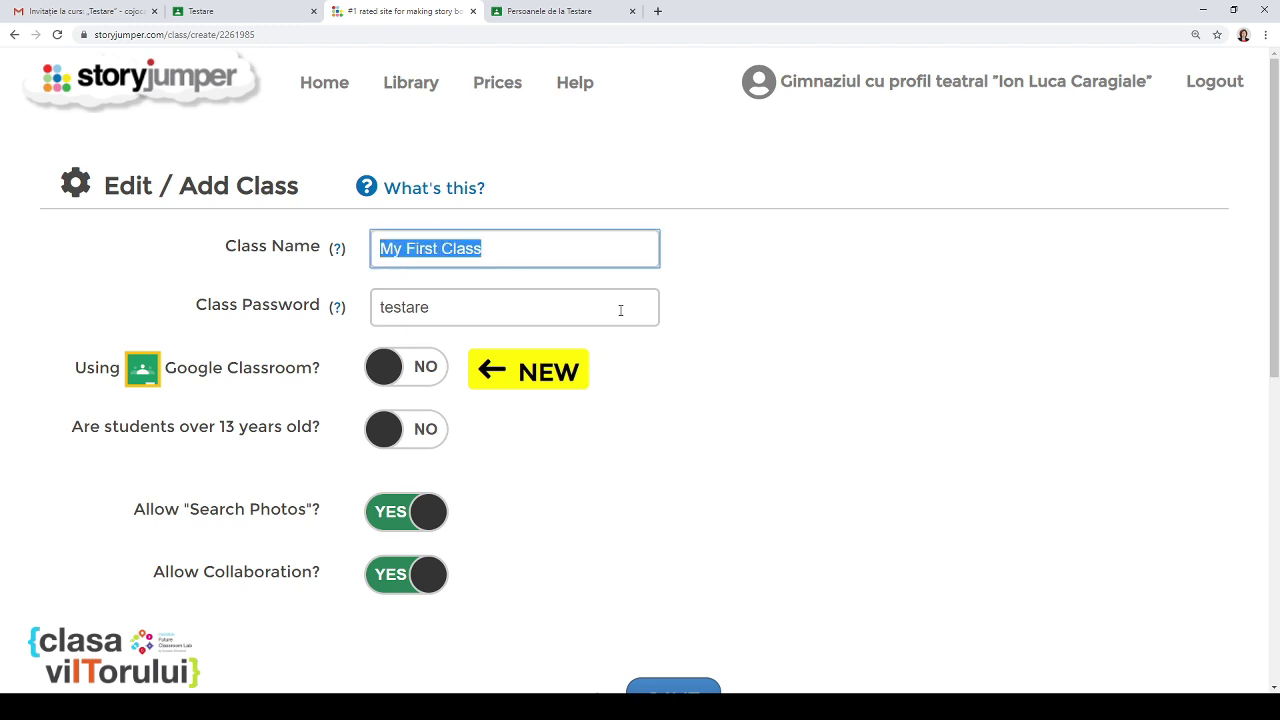
{"action": "type", "text": "Testare"}
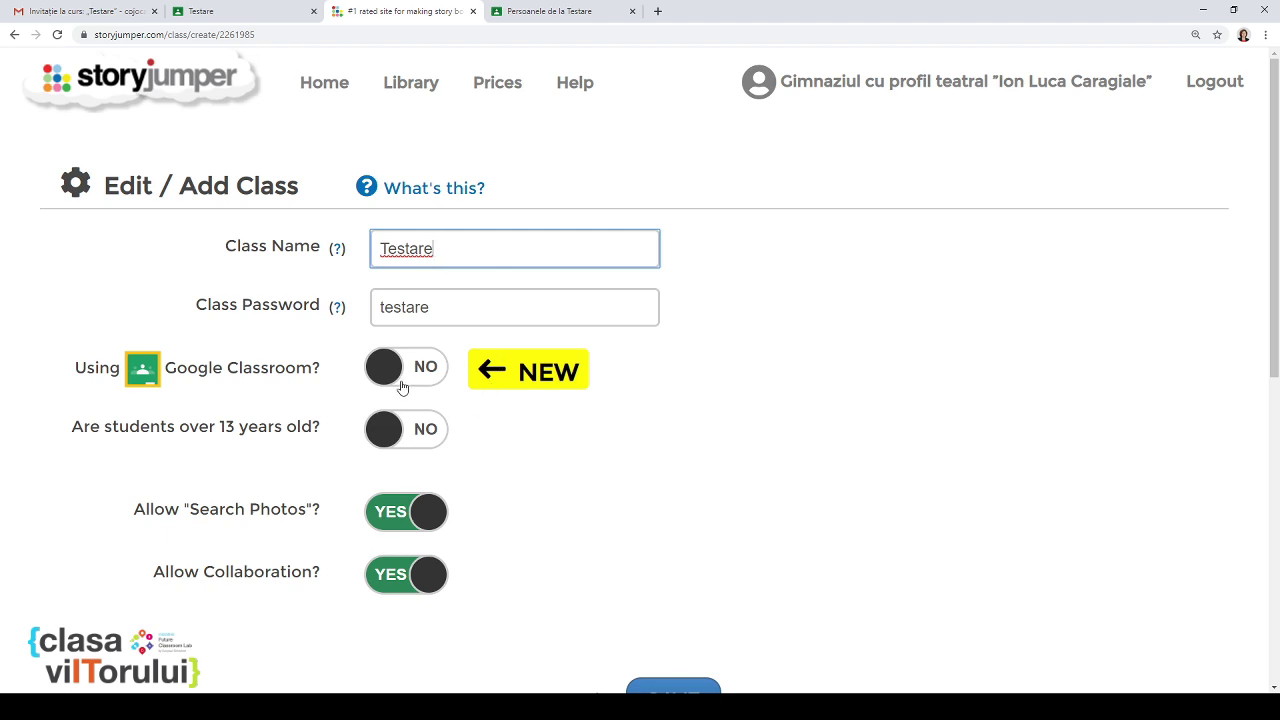
{"action": "left_click", "coordinate": [395, 375]}
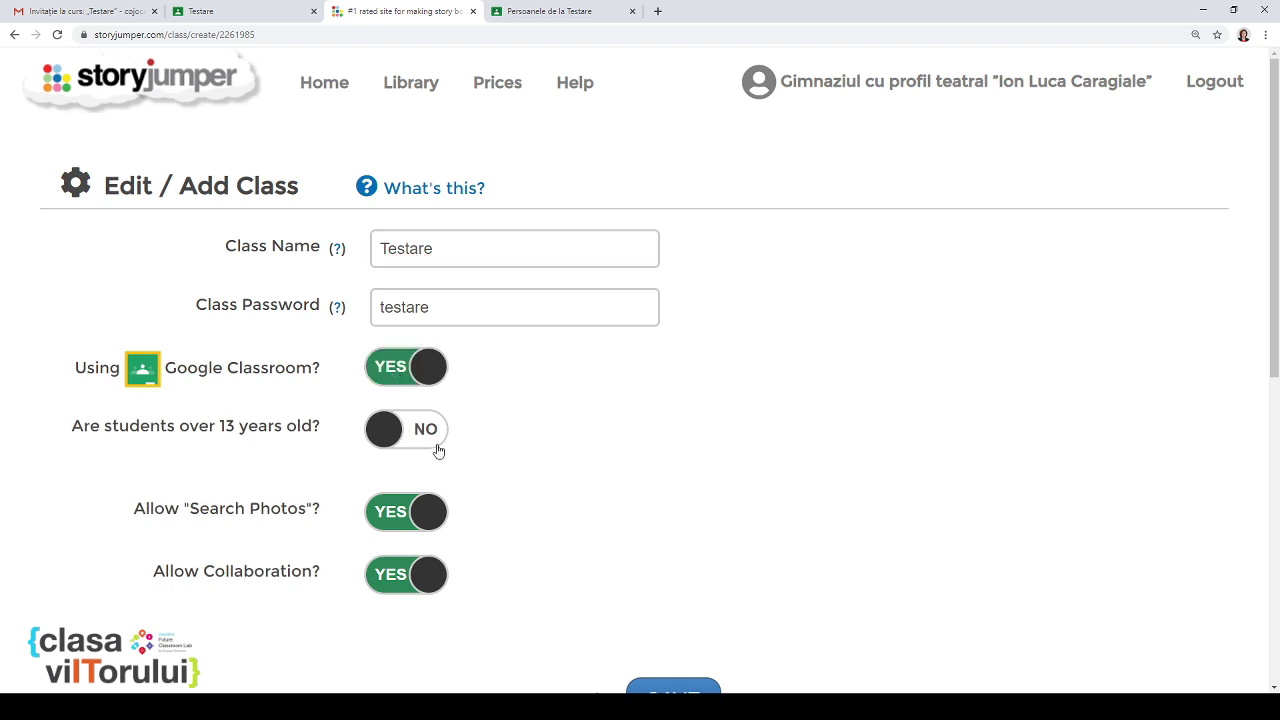
{"action": "scroll", "coordinate": [553, 443], "scroll_direction": "down", "scroll_amount": 1}
{"action": "scroll", "coordinate": [553, 443], "scroll_direction": "down", "scroll_amount": 3}
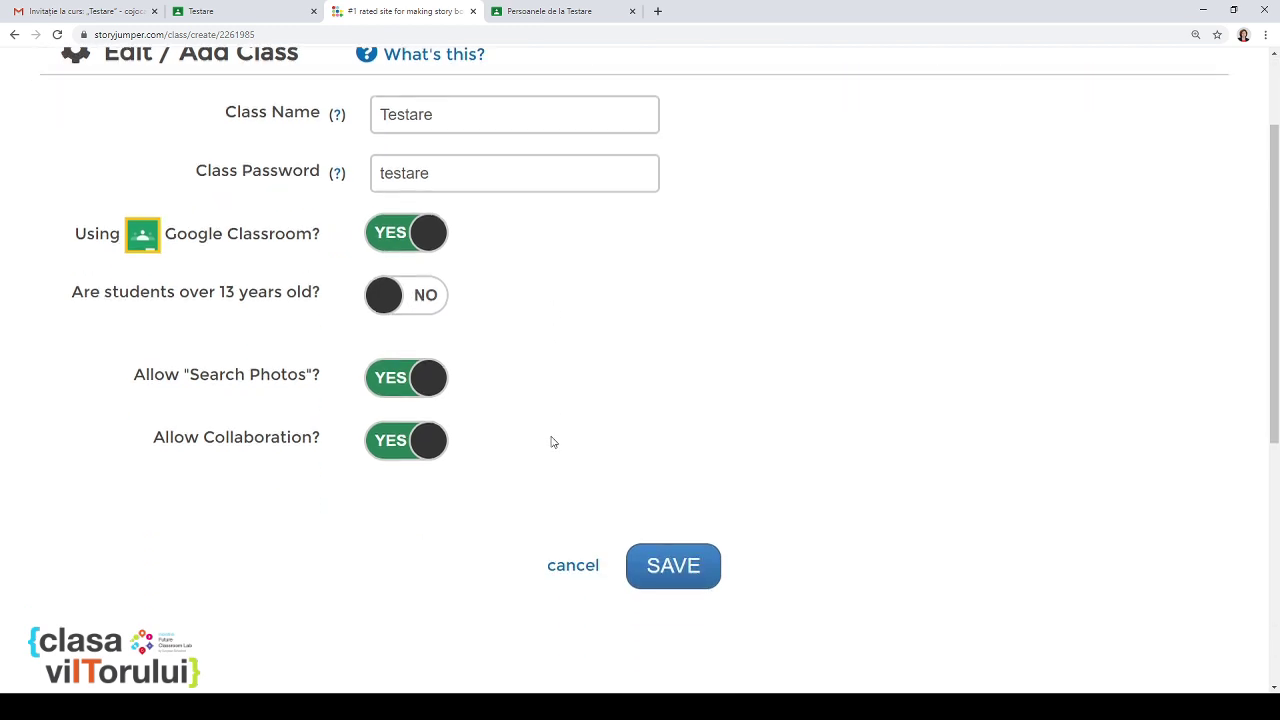
{"action": "left_click", "coordinate": [680, 369]}
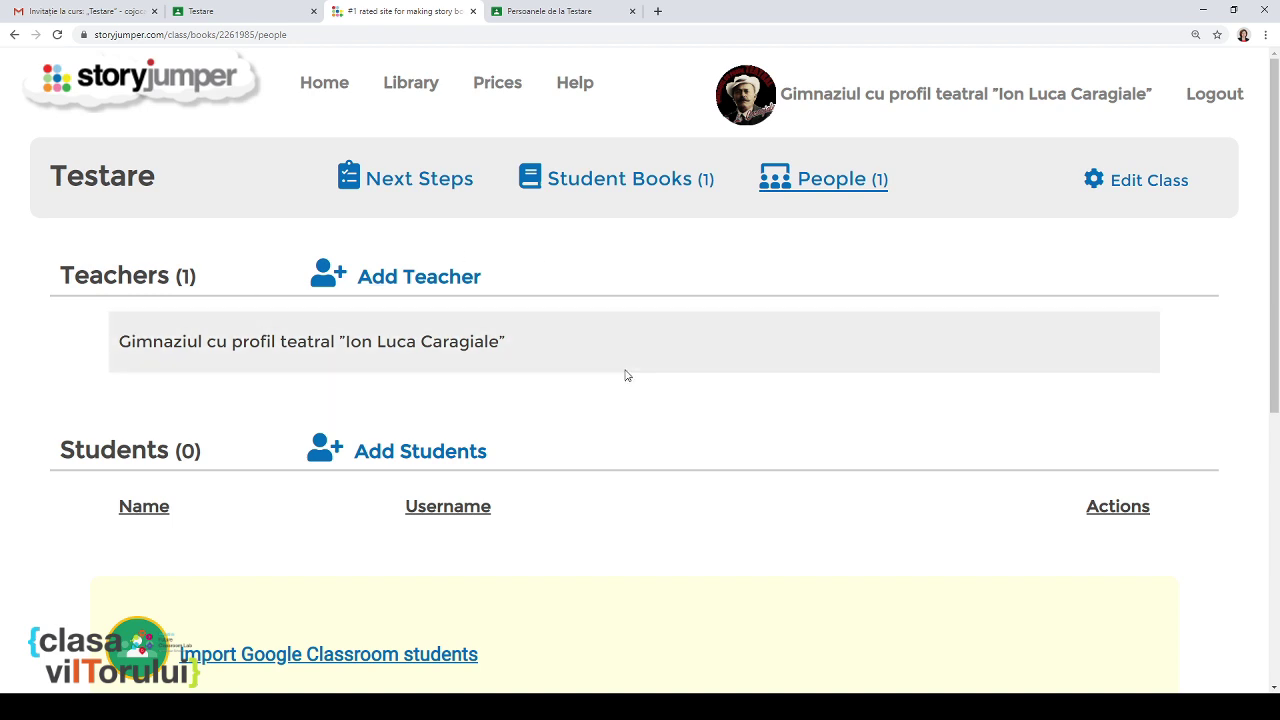
Step: Choose to import students from Google Classroom and allow StoryJumper access to the Google account
{"action": "scroll", "coordinate": [626, 374], "scroll_direction": "down", "scroll_amount": 3}
{"action": "scroll", "coordinate": [626, 374], "scroll_direction": "up", "scroll_amount": 3}
{"action": "scroll", "coordinate": [828, 345], "scroll_direction": "down", "scroll_amount": 3}
{"action": "scroll", "coordinate": [827, 345], "scroll_direction": "up", "scroll_amount": 2}
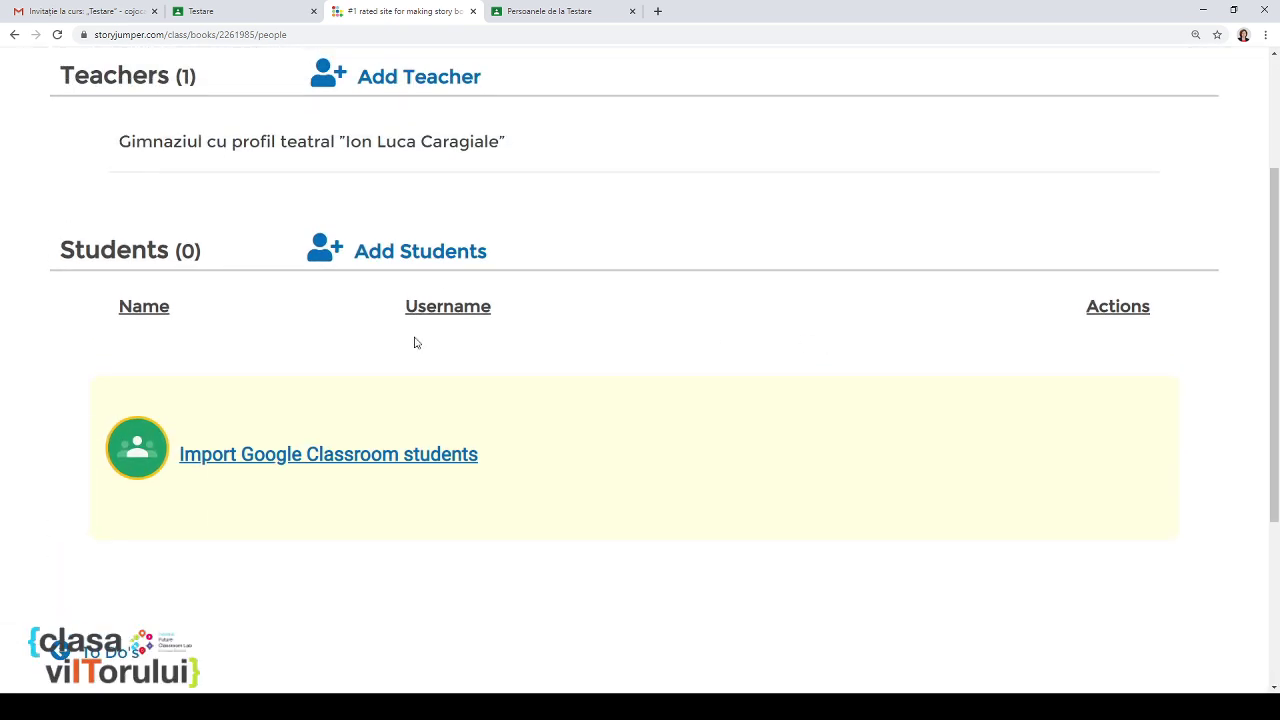
{"action": "scroll", "coordinate": [506, 367], "scroll_direction": "up", "scroll_amount": 2}
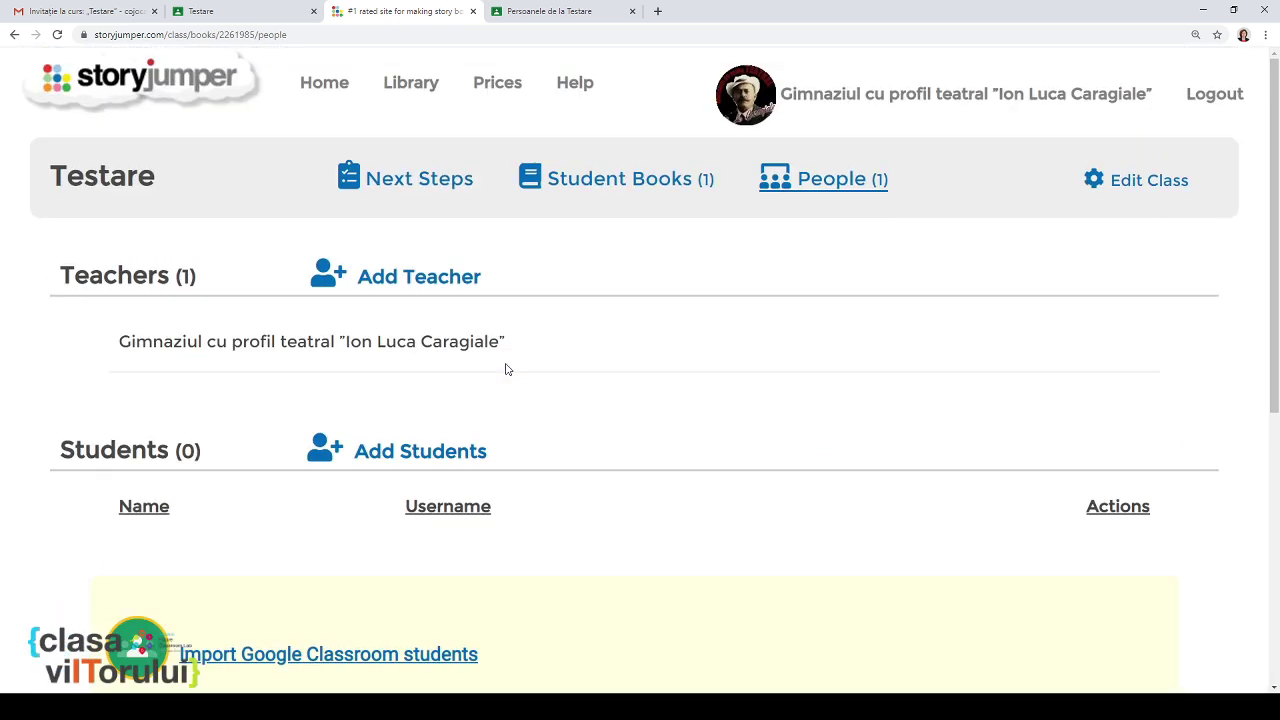
{"action": "scroll", "coordinate": [506, 371], "scroll_direction": "down", "scroll_amount": 1}
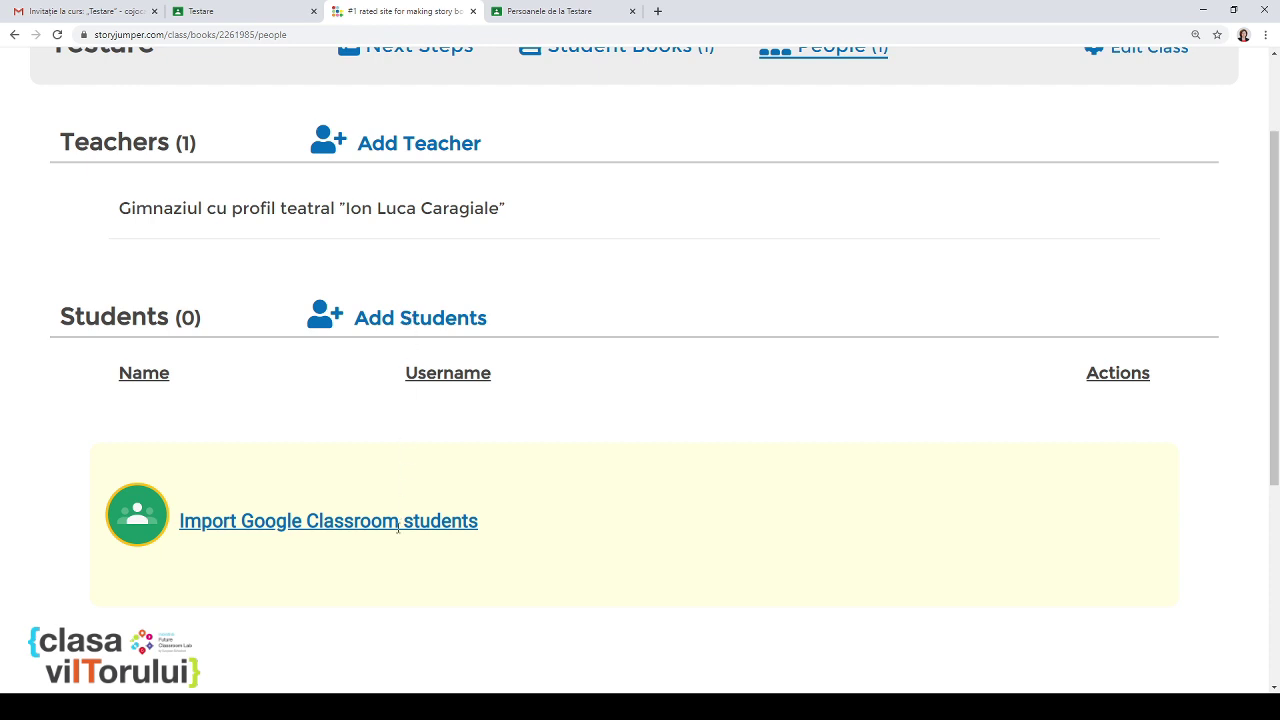
{"action": "left_click", "coordinate": [138, 527]}
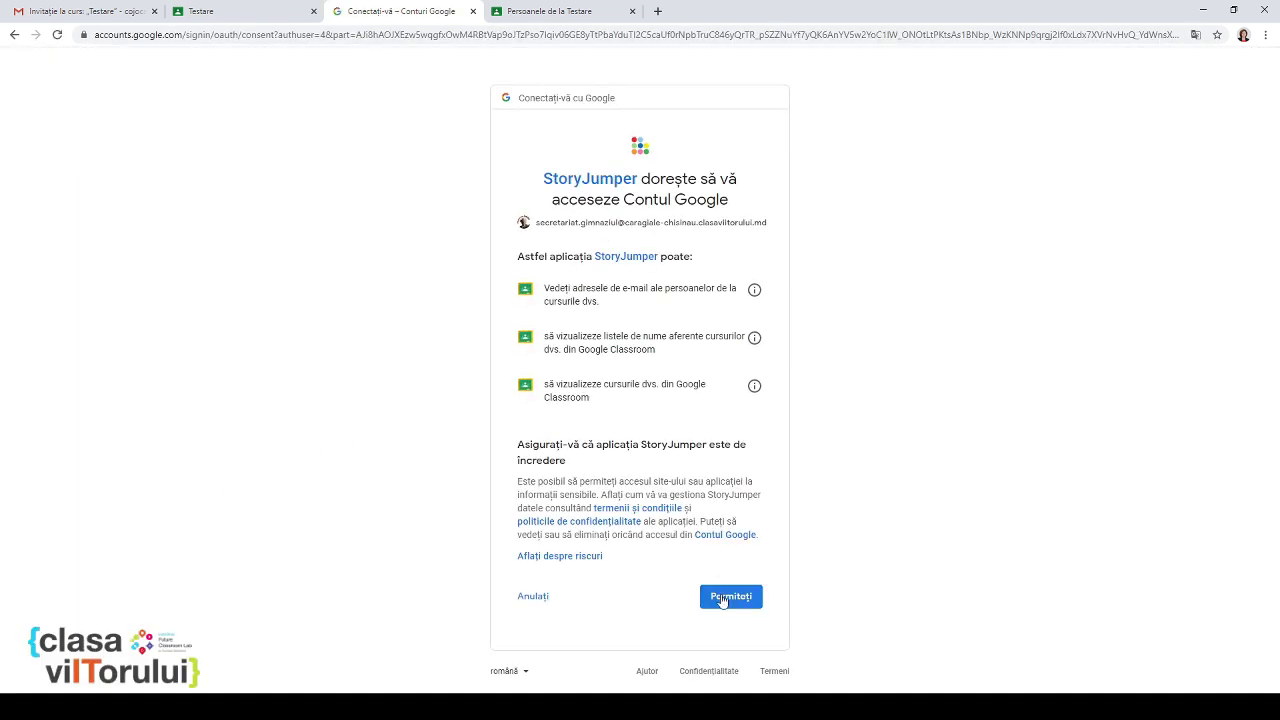
{"action": "left_click", "coordinate": [727, 600]}
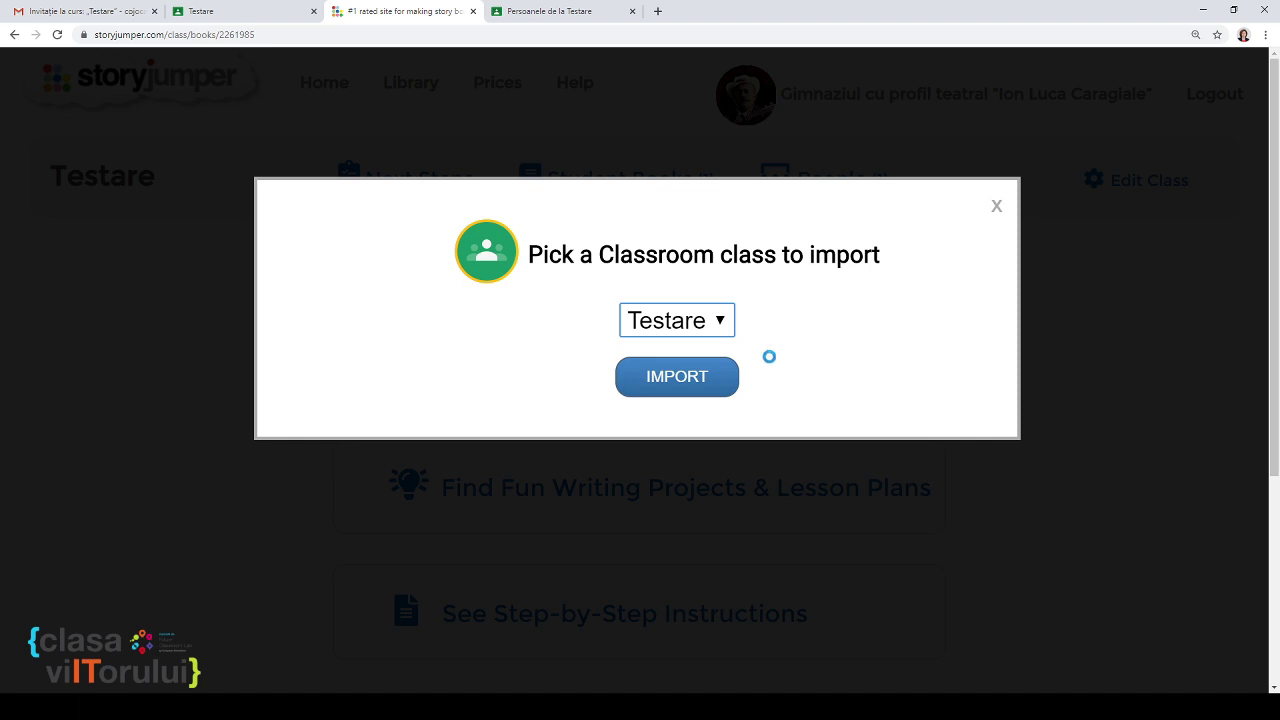
Step: Import the Testare class's students and scroll the People page to check the roster
{"action": "left_click", "coordinate": [706, 385]}
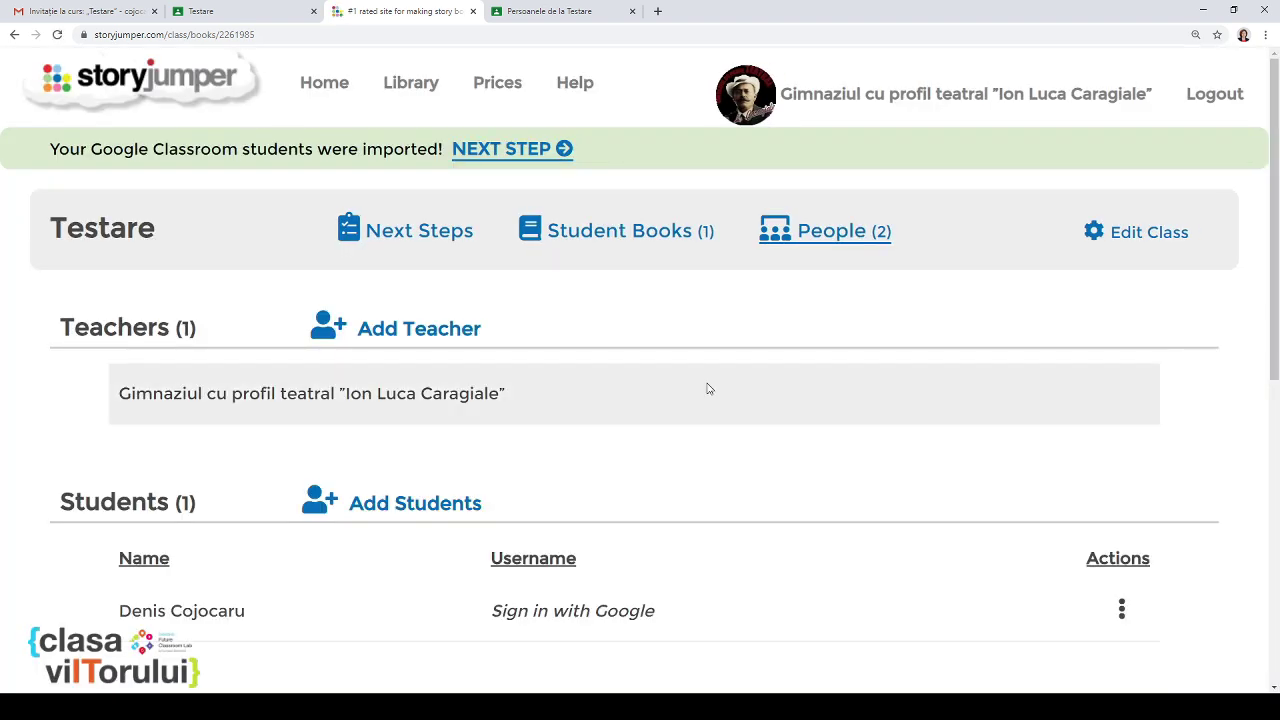
{"action": "scroll", "coordinate": [708, 389], "scroll_direction": "down", "scroll_amount": 3}
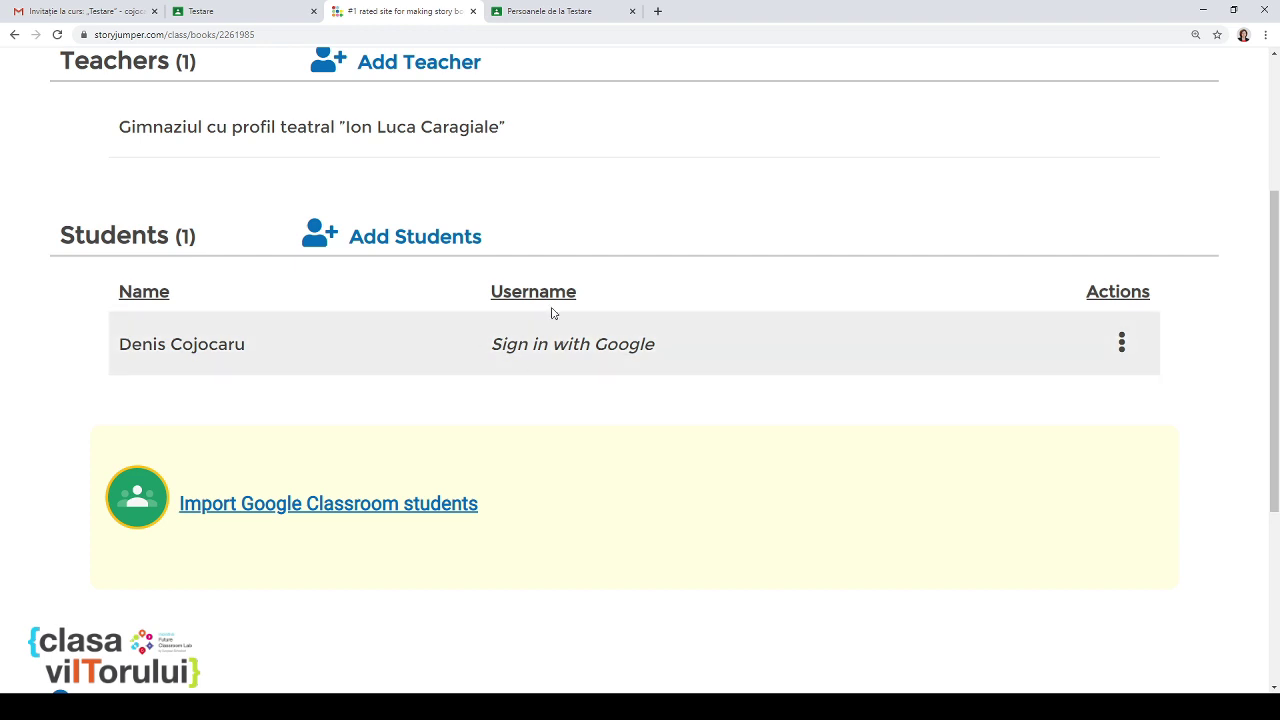
{"action": "scroll", "coordinate": [580, 343], "scroll_direction": "up", "scroll_amount": 3}
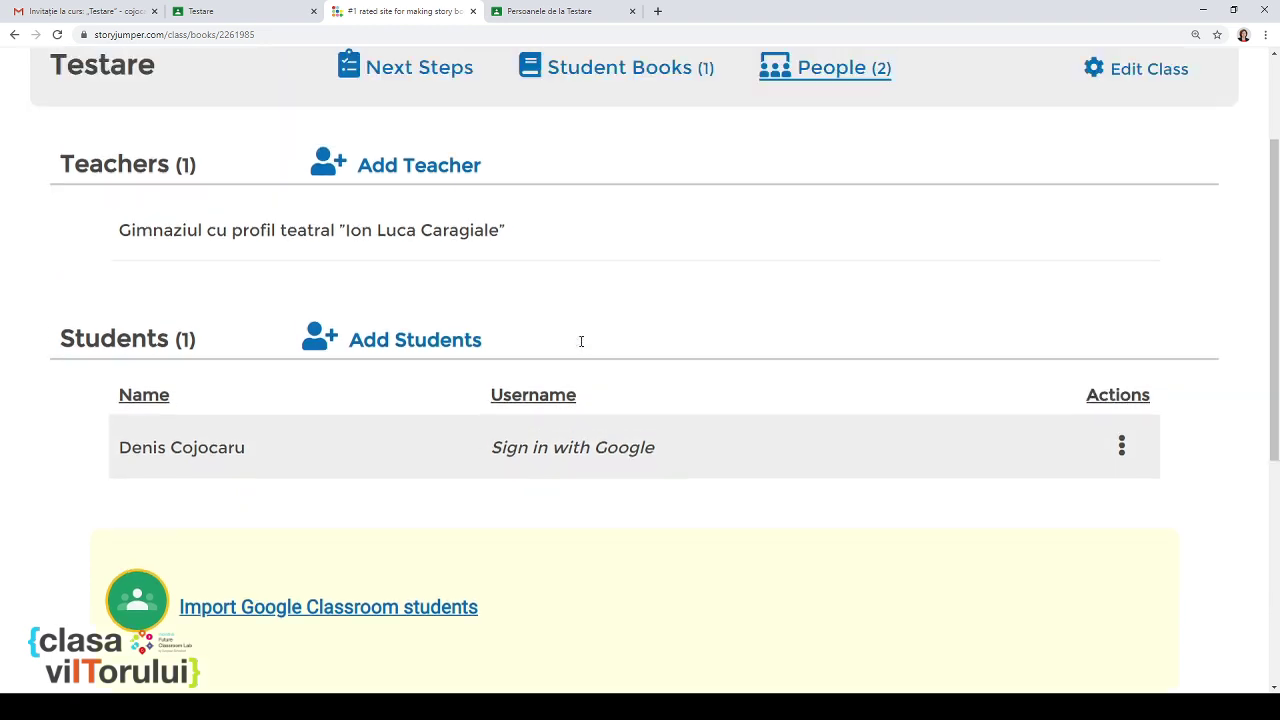
{"action": "scroll", "coordinate": [510, 247], "scroll_direction": "down", "scroll_amount": 2}
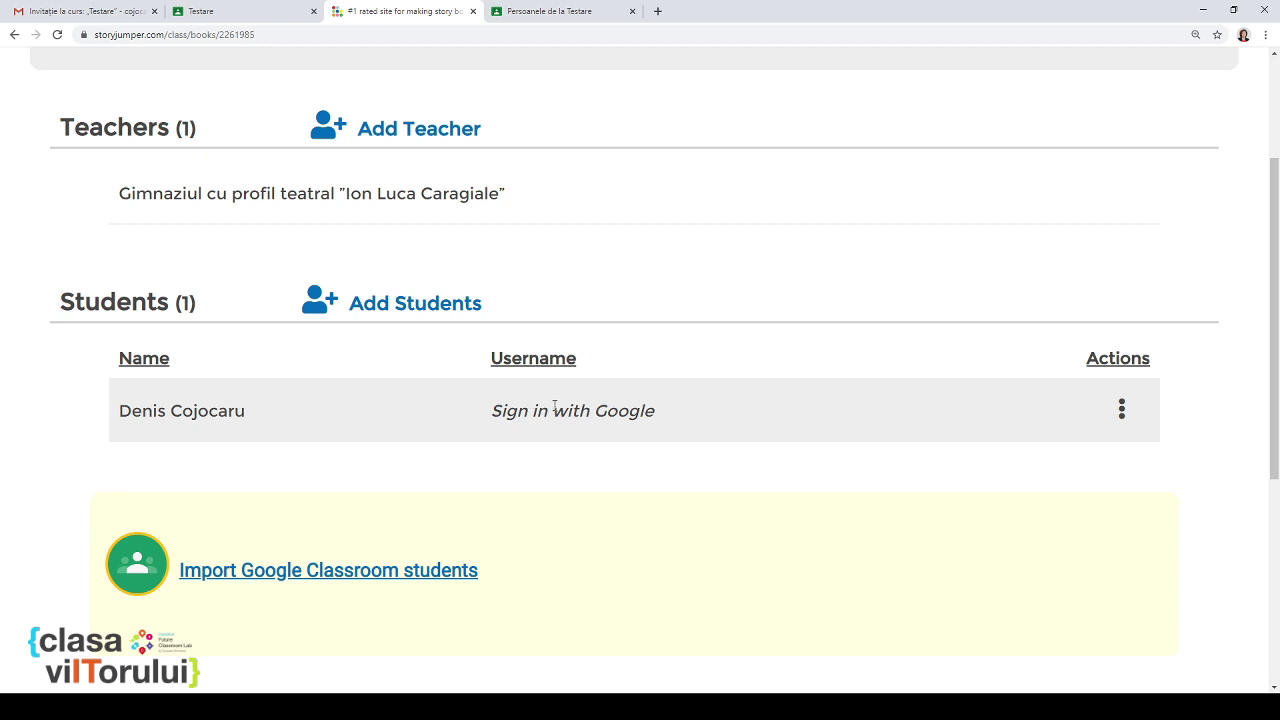
{"action": "scroll", "coordinate": [556, 405], "scroll_direction": "up", "scroll_amount": 2}
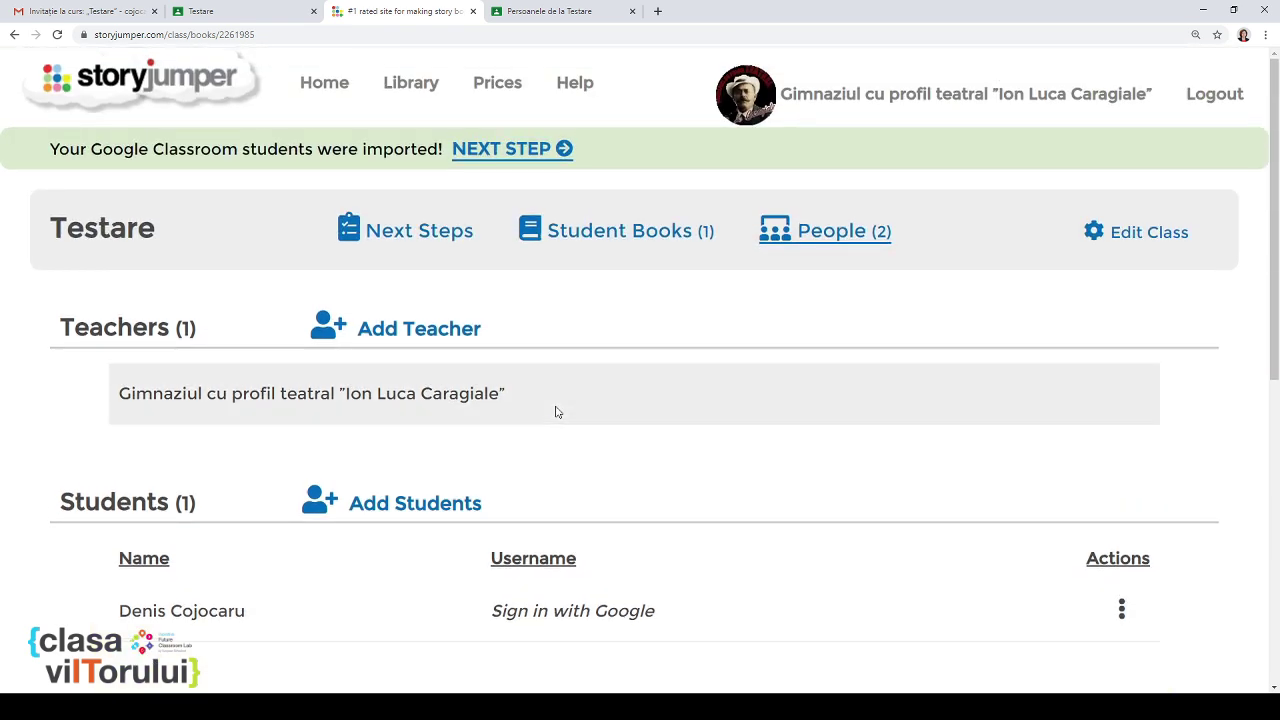
{"action": "scroll", "coordinate": [554, 411], "scroll_direction": "down", "scroll_amount": 1}
{"action": "scroll", "coordinate": [554, 411], "scroll_direction": "up", "scroll_amount": 1}
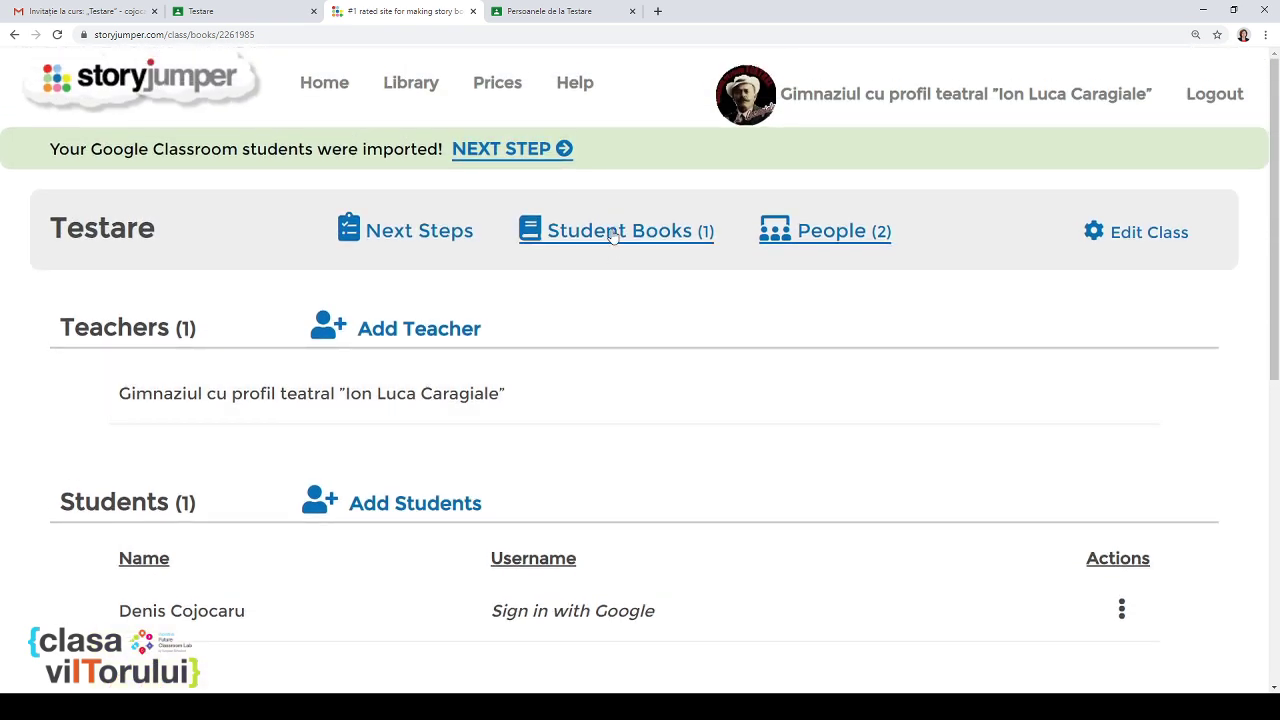
Step: Open Student Books and review the Template, Group and Individual Books sections
{"action": "left_click", "coordinate": [614, 234]}
{"action": "scroll", "coordinate": [617, 343], "scroll_direction": "down", "scroll_amount": 1}
{"action": "scroll", "coordinate": [617, 343], "scroll_direction": "down", "scroll_amount": 2}
{"action": "scroll", "coordinate": [612, 337], "scroll_direction": "up", "scroll_amount": 2}
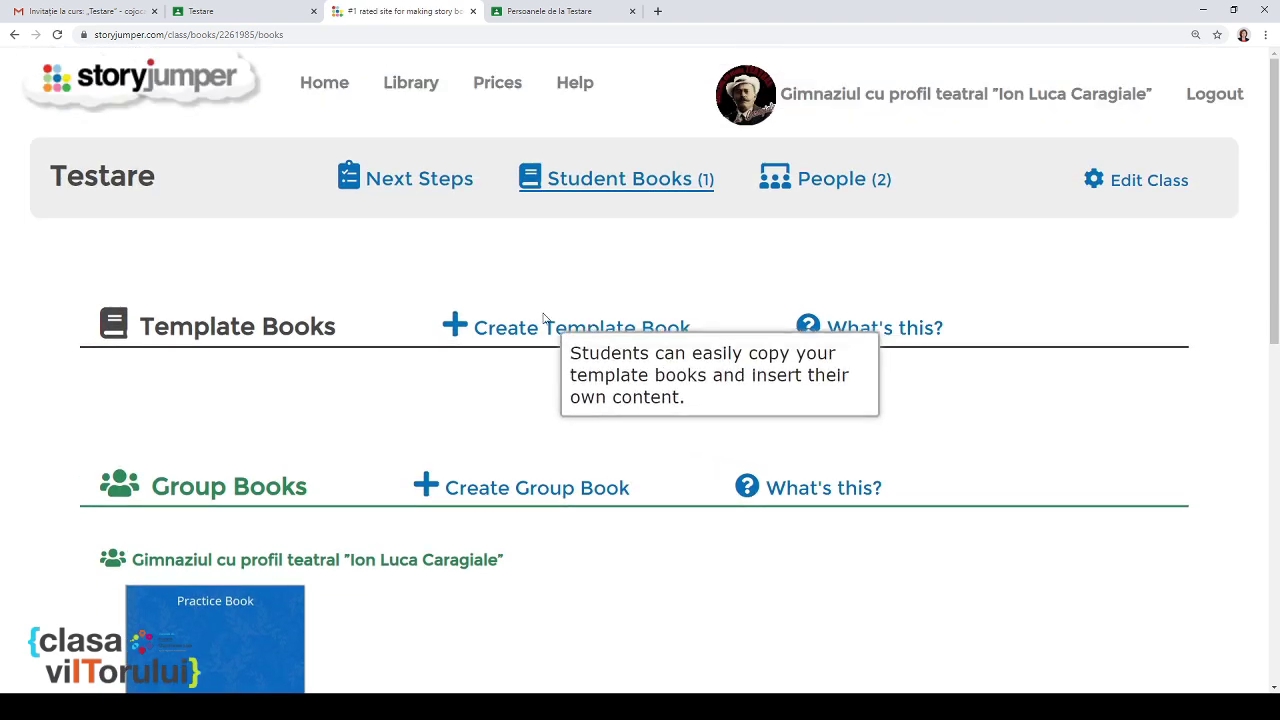
{"action": "mouse_move", "coordinate": [472, 327]}
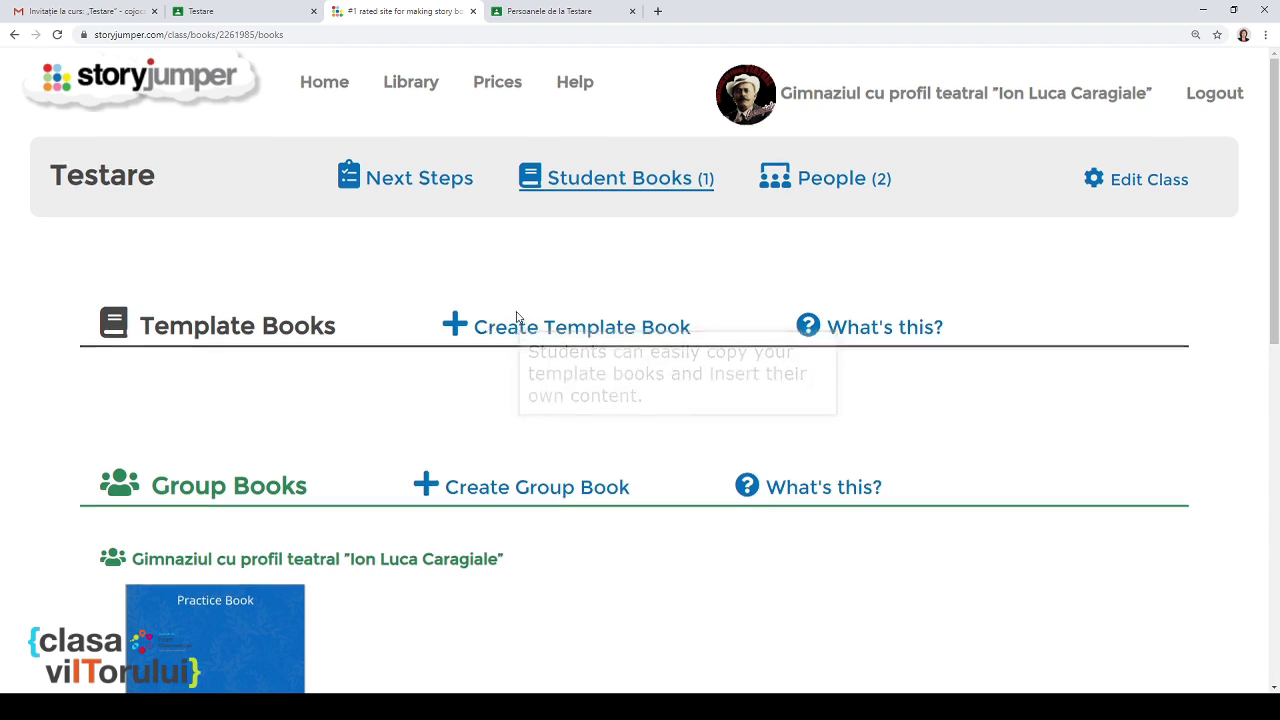
{"action": "scroll", "coordinate": [520, 328], "scroll_direction": "down", "scroll_amount": 1}
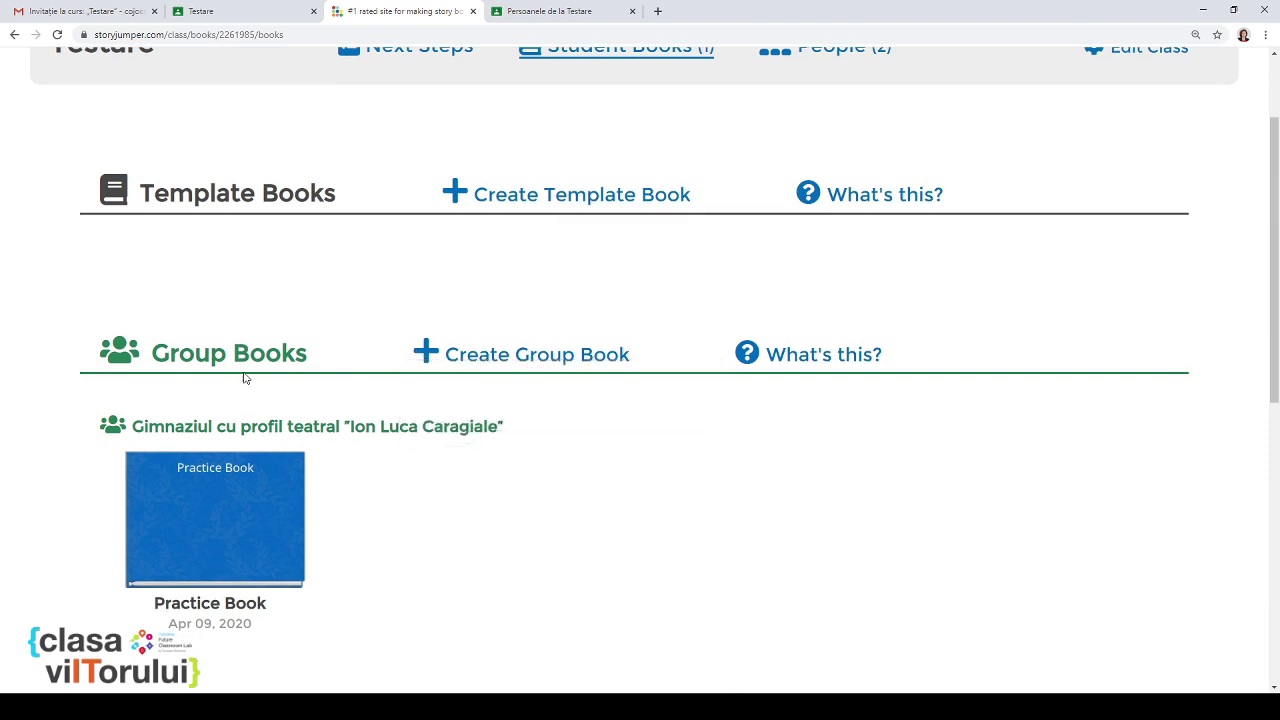
{"action": "scroll", "coordinate": [500, 386], "scroll_direction": "down", "scroll_amount": 3}
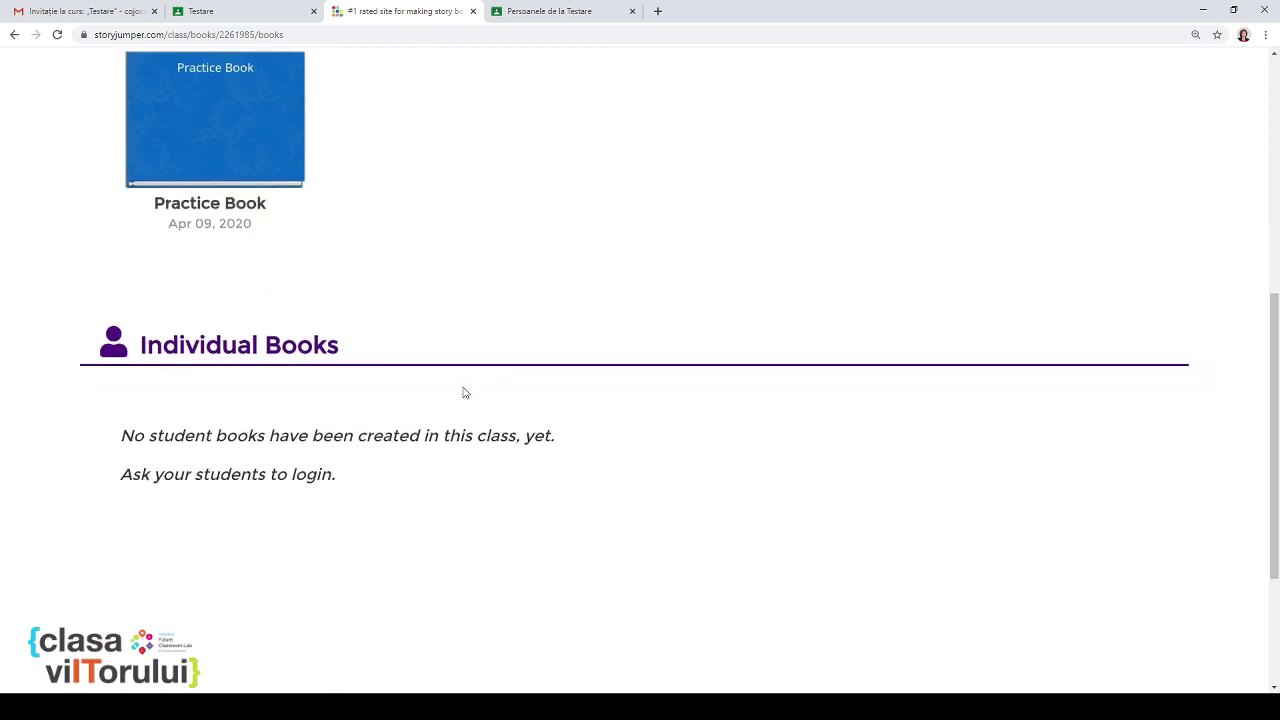
{"action": "scroll", "coordinate": [450, 397], "scroll_direction": "up", "scroll_amount": 1}
{"action": "scroll", "coordinate": [463, 396], "scroll_direction": "up", "scroll_amount": 1}
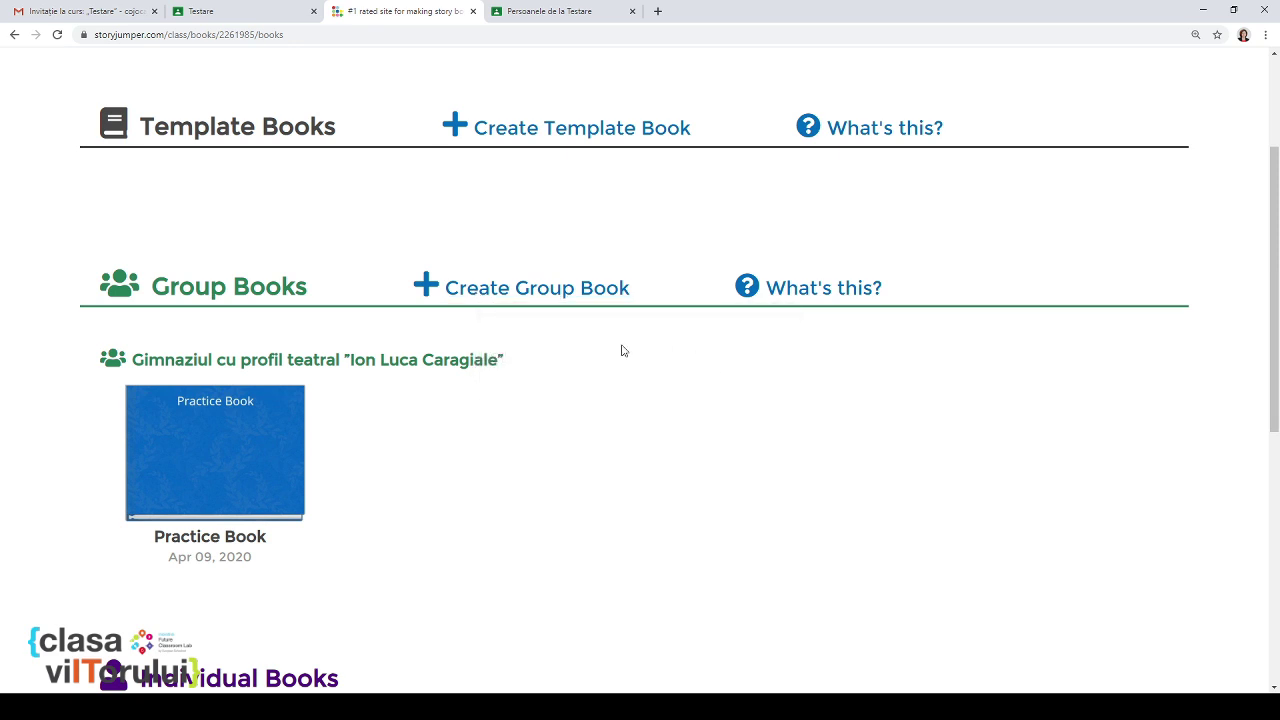
{"action": "scroll", "coordinate": [438, 418], "scroll_direction": "down", "scroll_amount": 1}
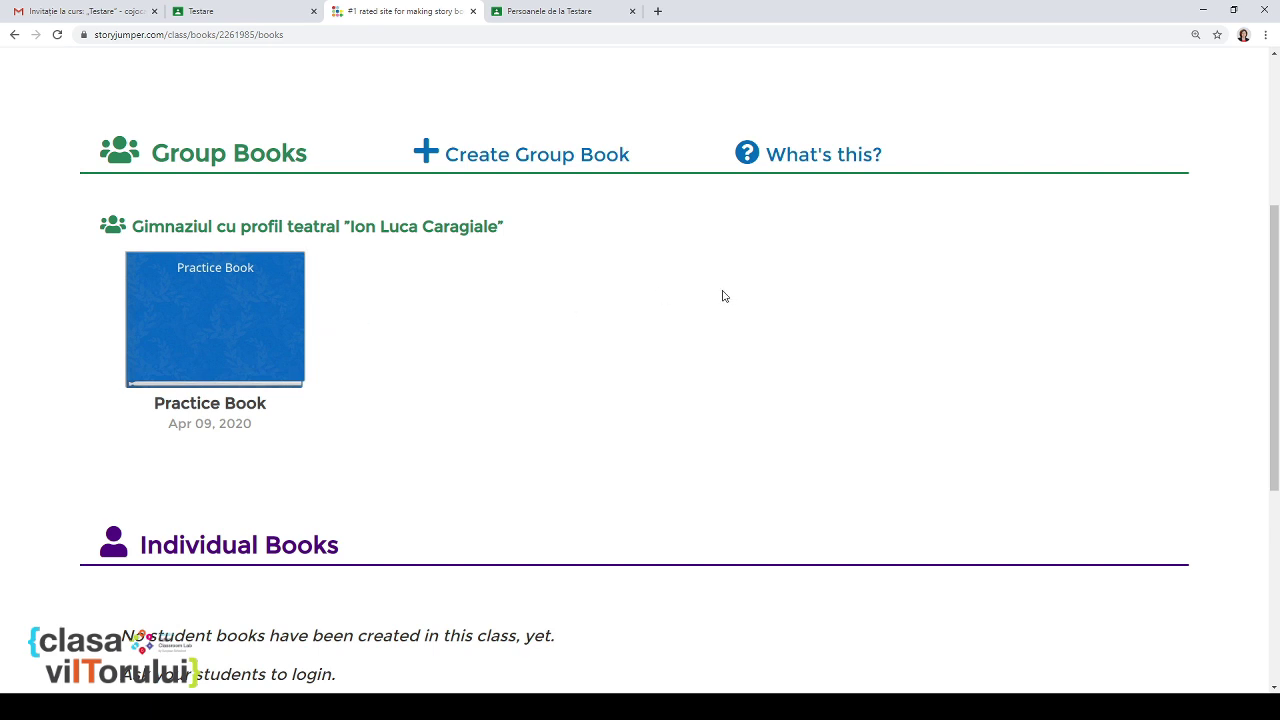
{"action": "scroll", "coordinate": [725, 296], "scroll_direction": "down", "scroll_amount": 3}
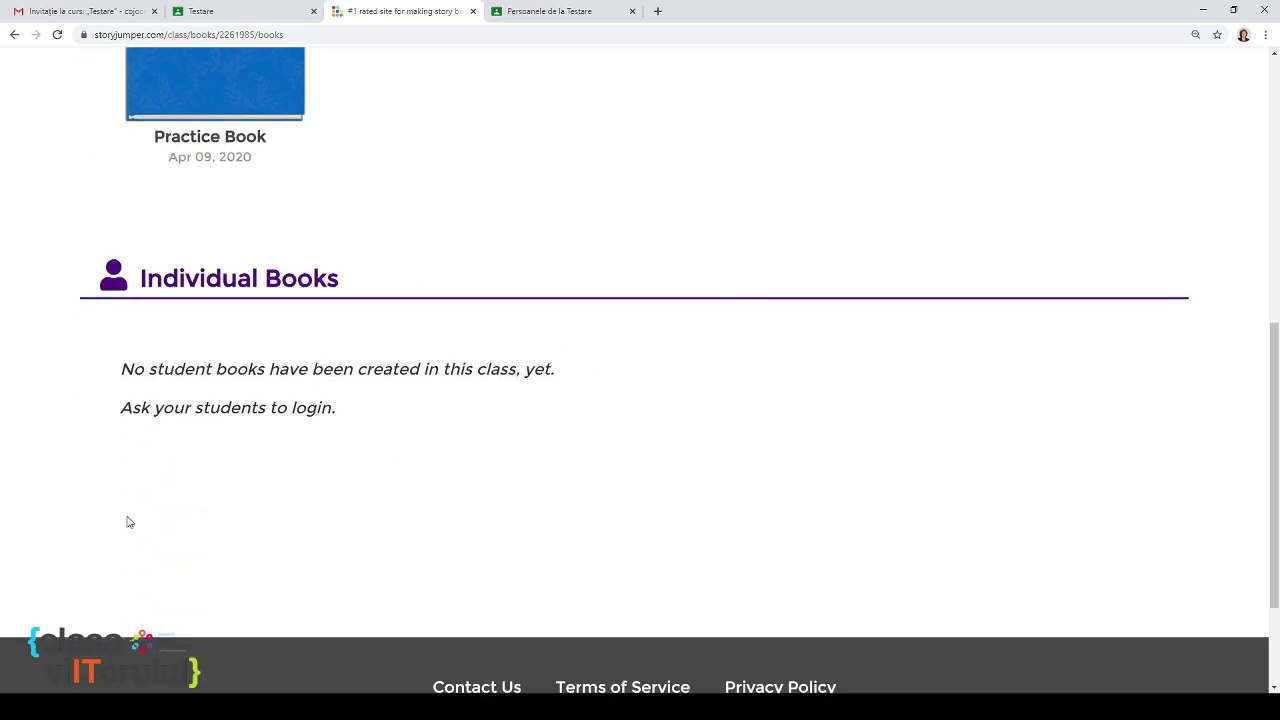
{"action": "scroll", "coordinate": [883, 434], "scroll_direction": "up", "scroll_amount": 7}
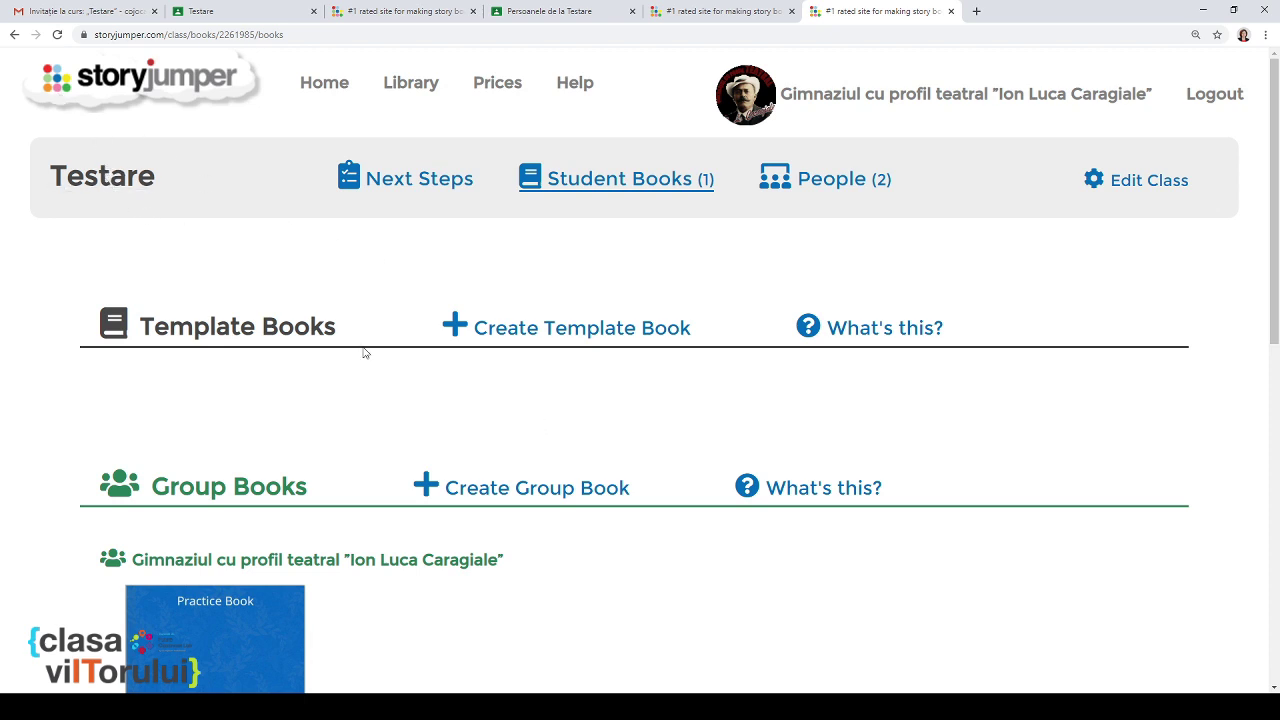
Step: Return Home, open My First Class's settings, and change its name to Testare2
{"action": "left_click", "coordinate": [328, 86]}
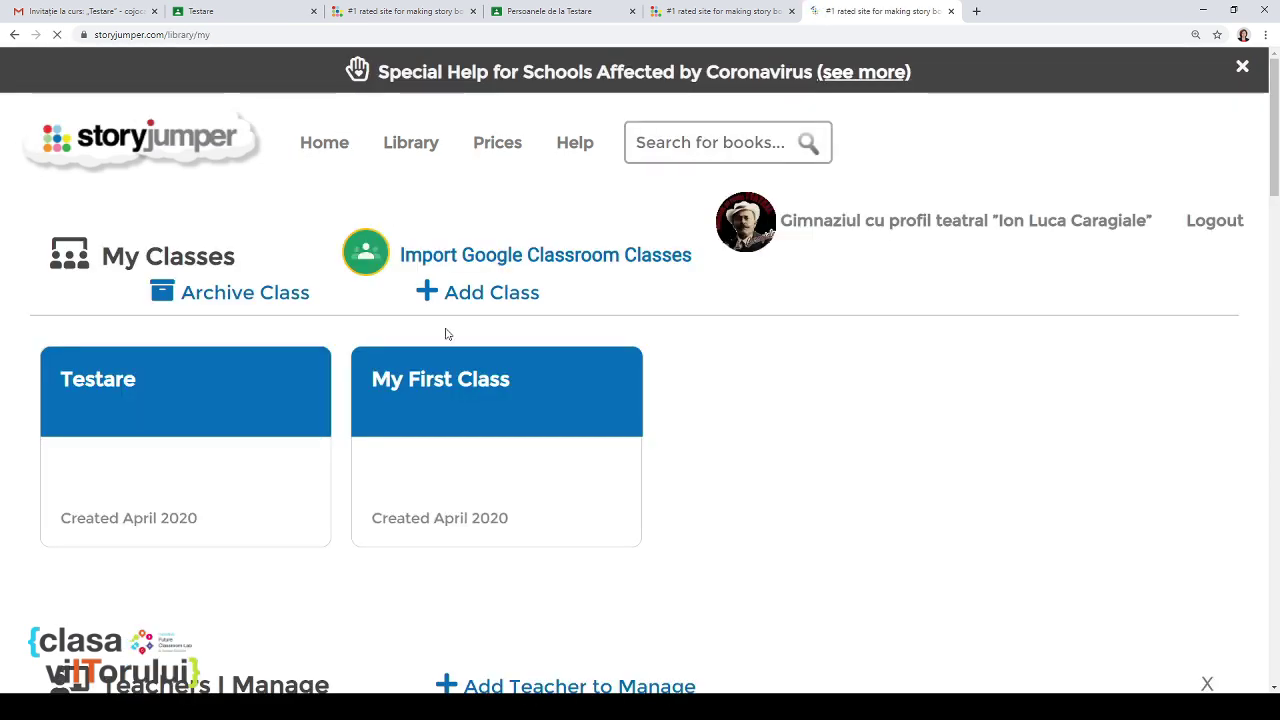
{"action": "left_click", "coordinate": [477, 404]}
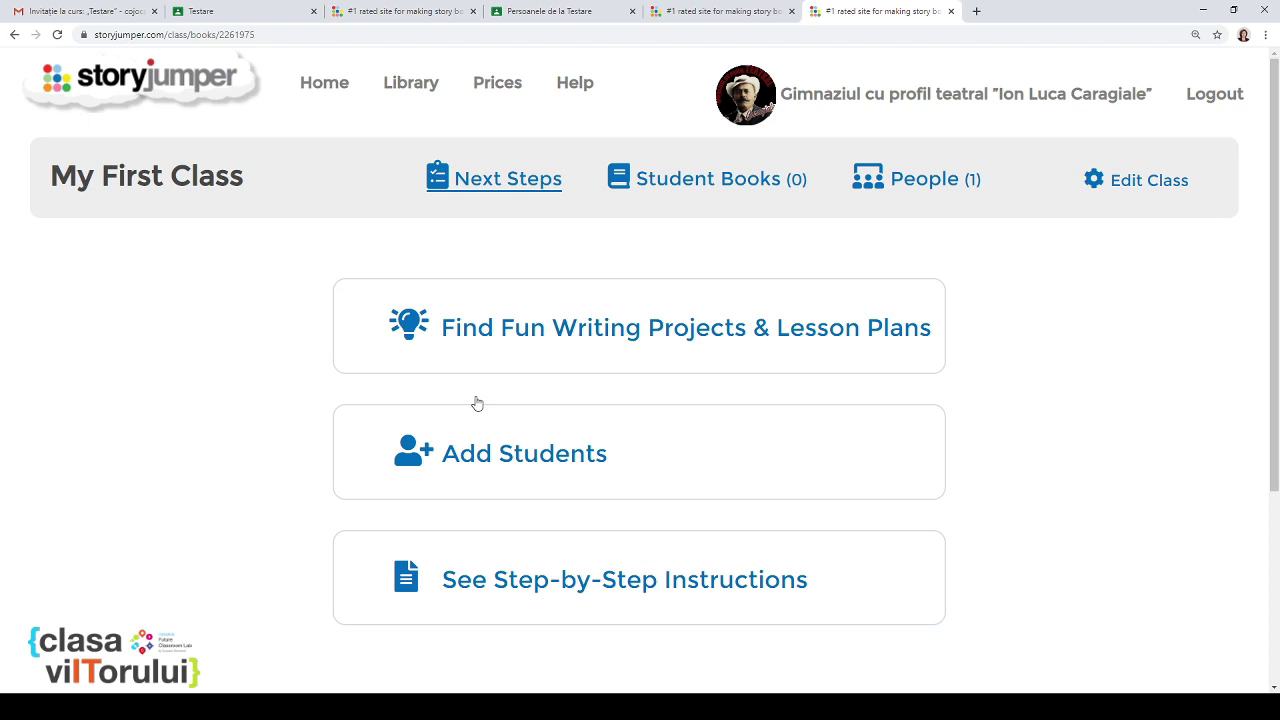
{"action": "left_click", "coordinate": [1168, 186]}
{"action": "triple_click", "coordinate": [529, 249]}
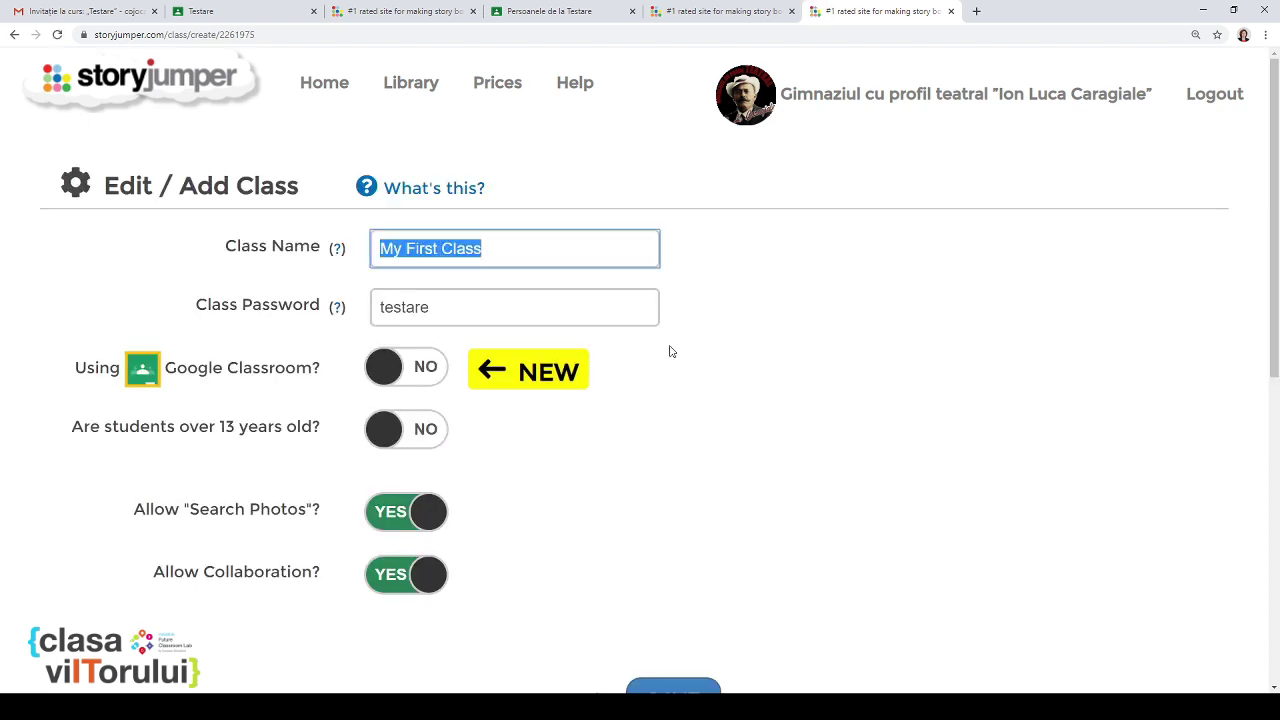
{"action": "type", "text": "Testar"}
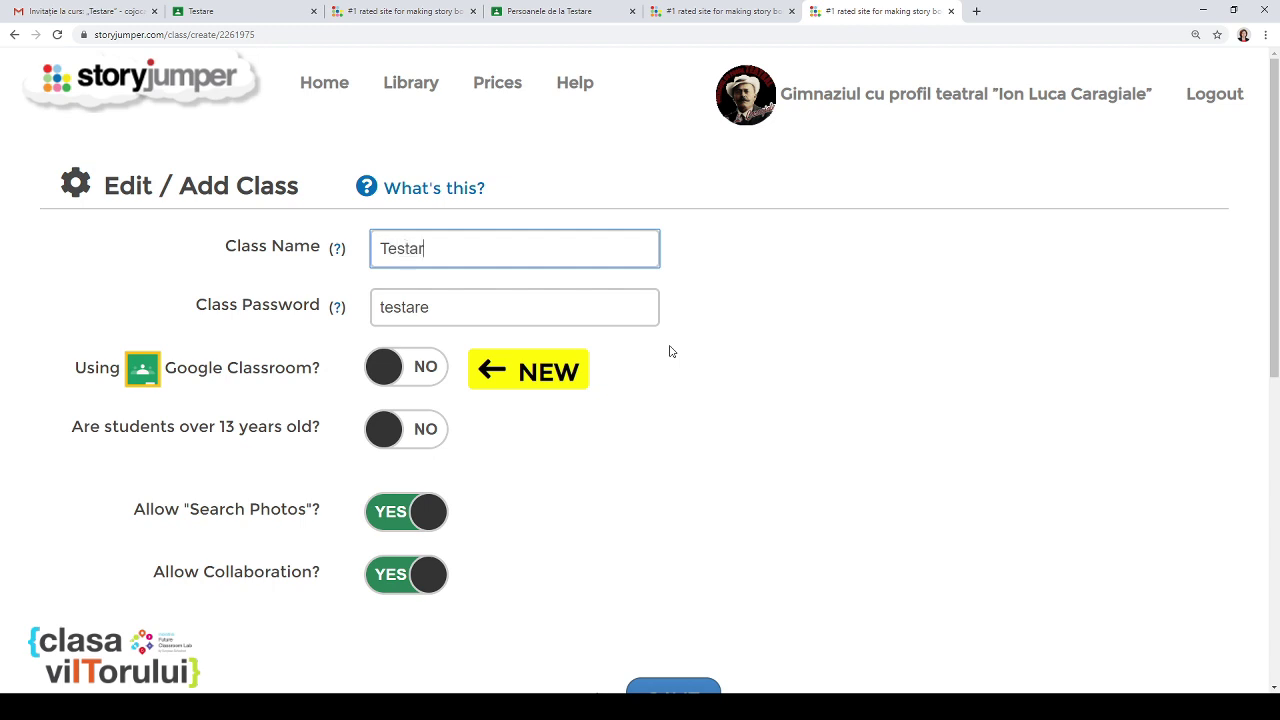
{"action": "type", "text": "e2"}
{"action": "scroll", "coordinate": [700, 639], "scroll_direction": "down", "scroll_amount": 2}
Step: Save the Testare2 class and start adding one student, entering their first name
{"action": "left_click", "coordinate": [675, 582]}
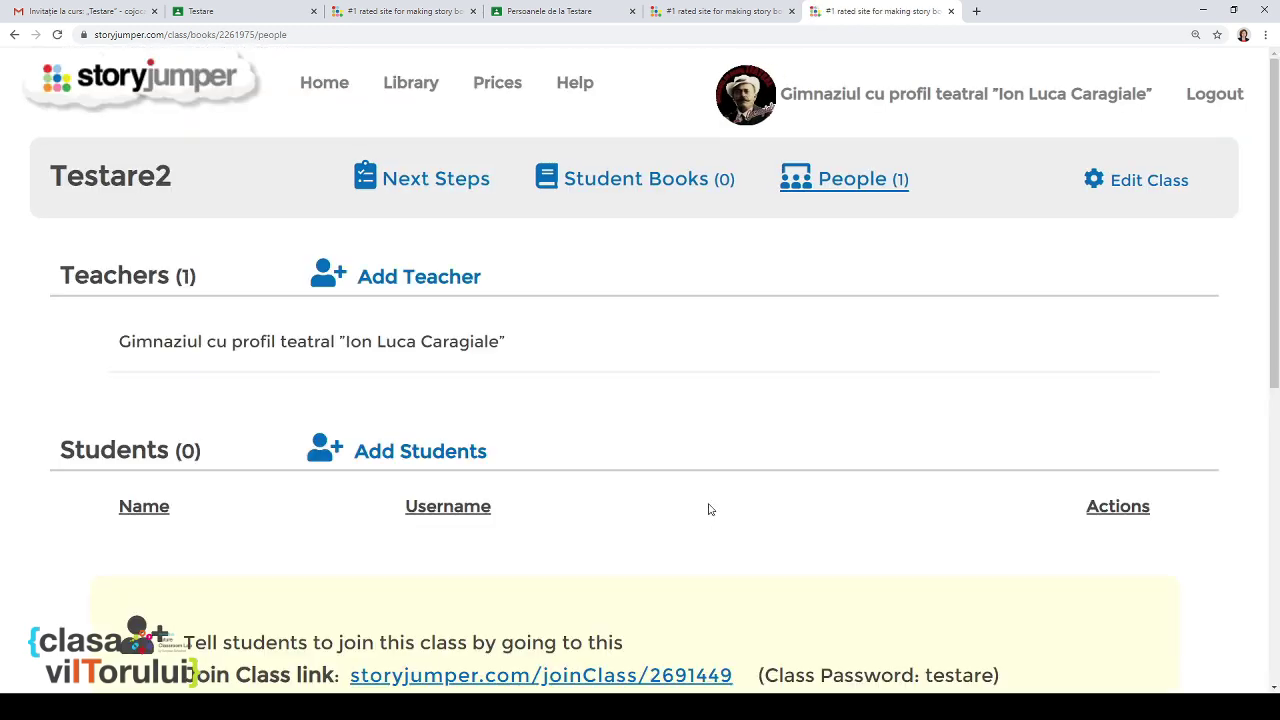
{"action": "scroll", "coordinate": [709, 505], "scroll_direction": "down", "scroll_amount": 2}
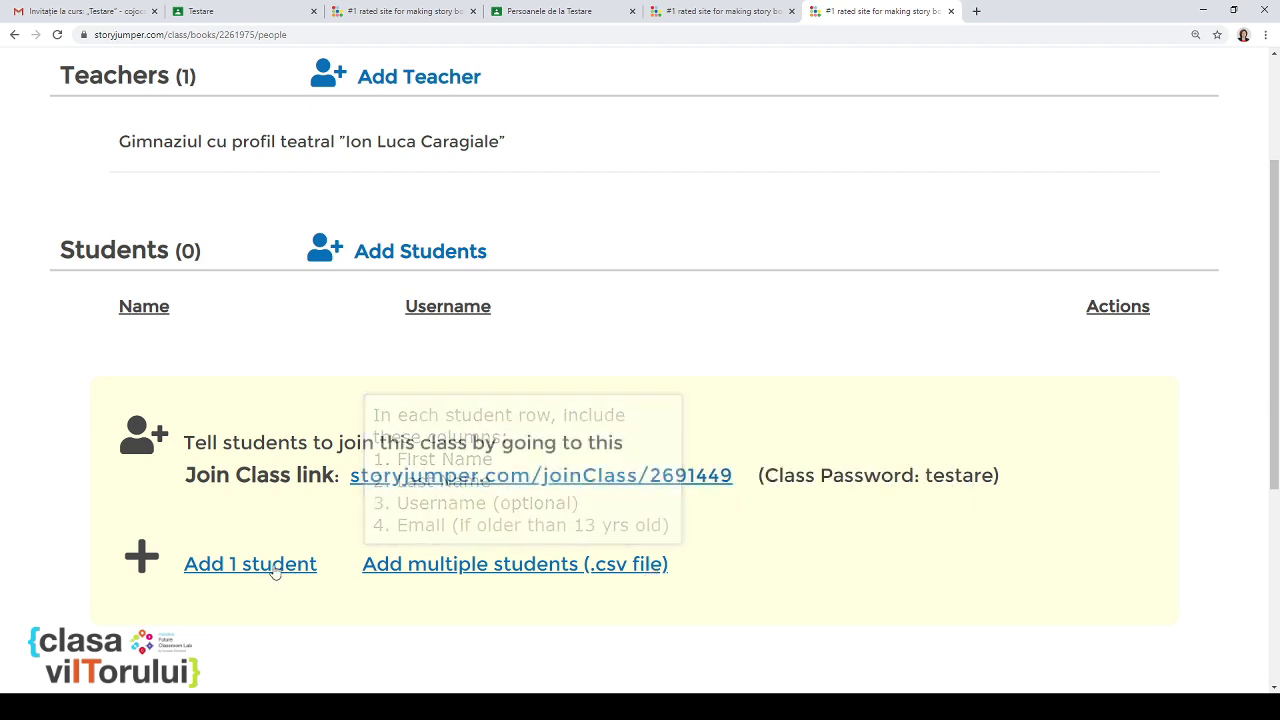
{"action": "left_click", "coordinate": [229, 566]}
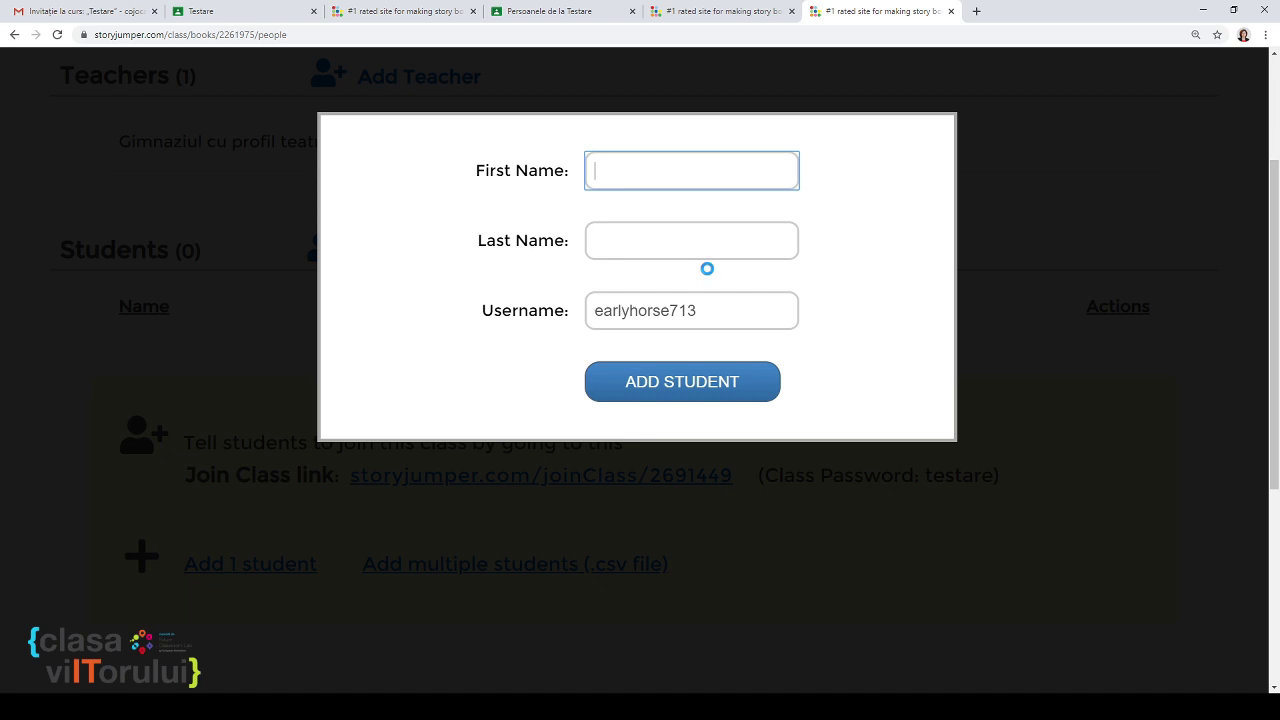
{"action": "key", "text": "BackSpace"}
{"action": "left_click", "coordinate": [709, 246]}
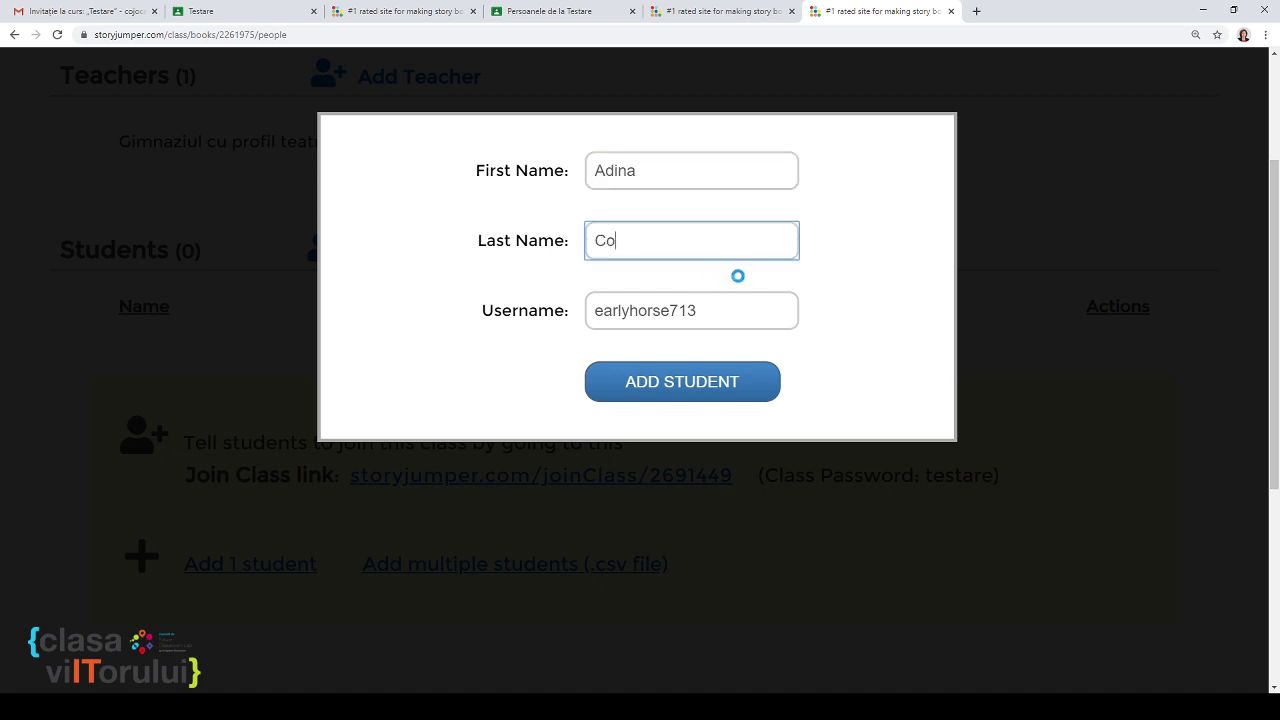
{"action": "left_click", "coordinate": [727, 304]}
{"action": "double_click", "coordinate": [727, 304]}
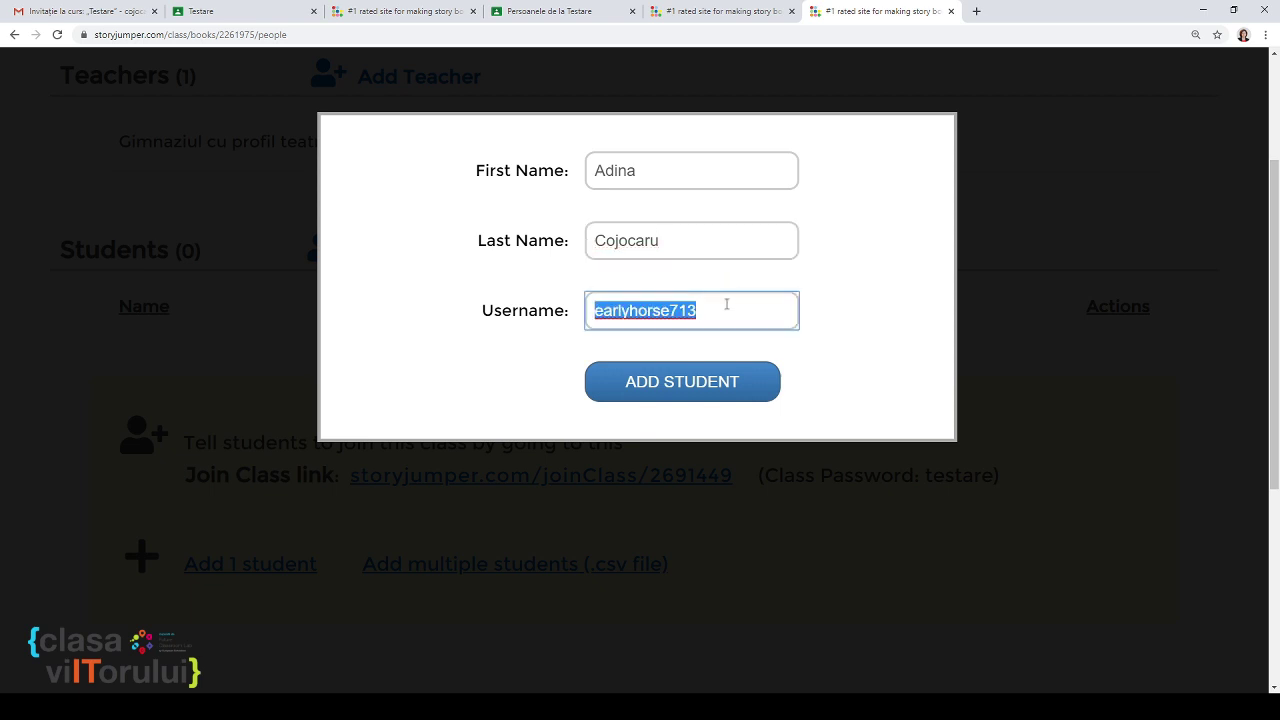
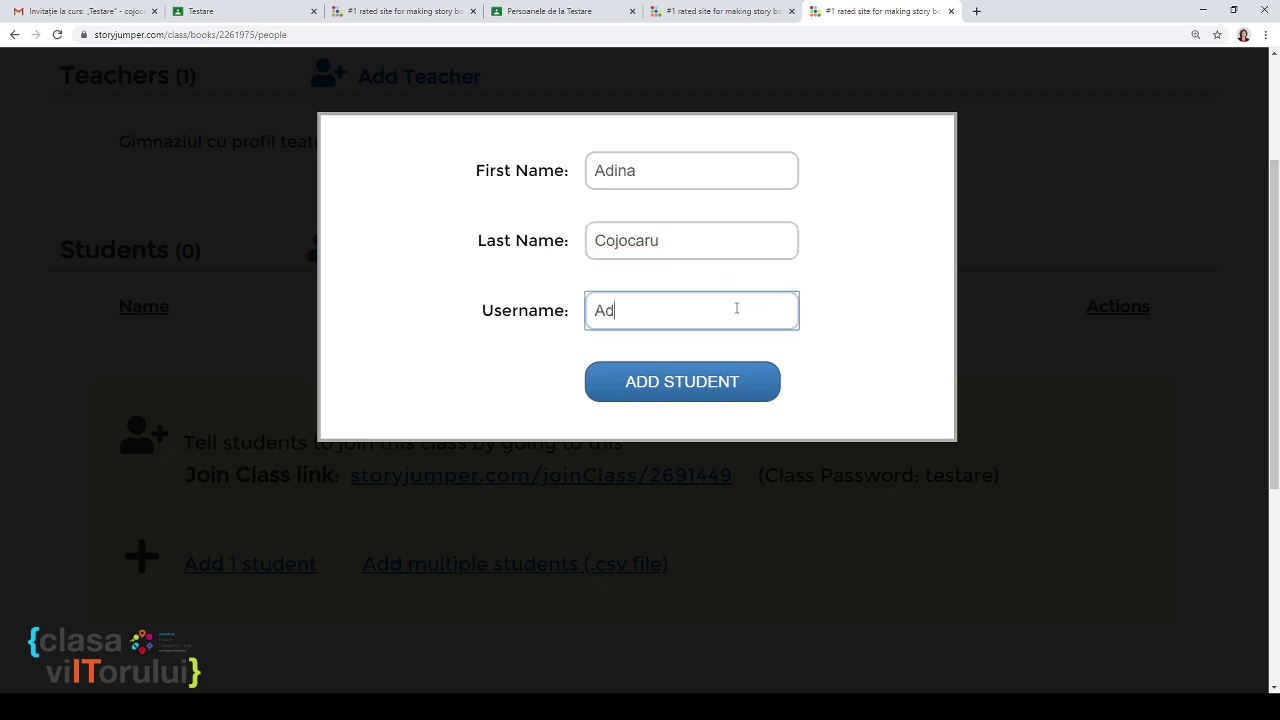
{"action": "left_click", "coordinate": [694, 383]}
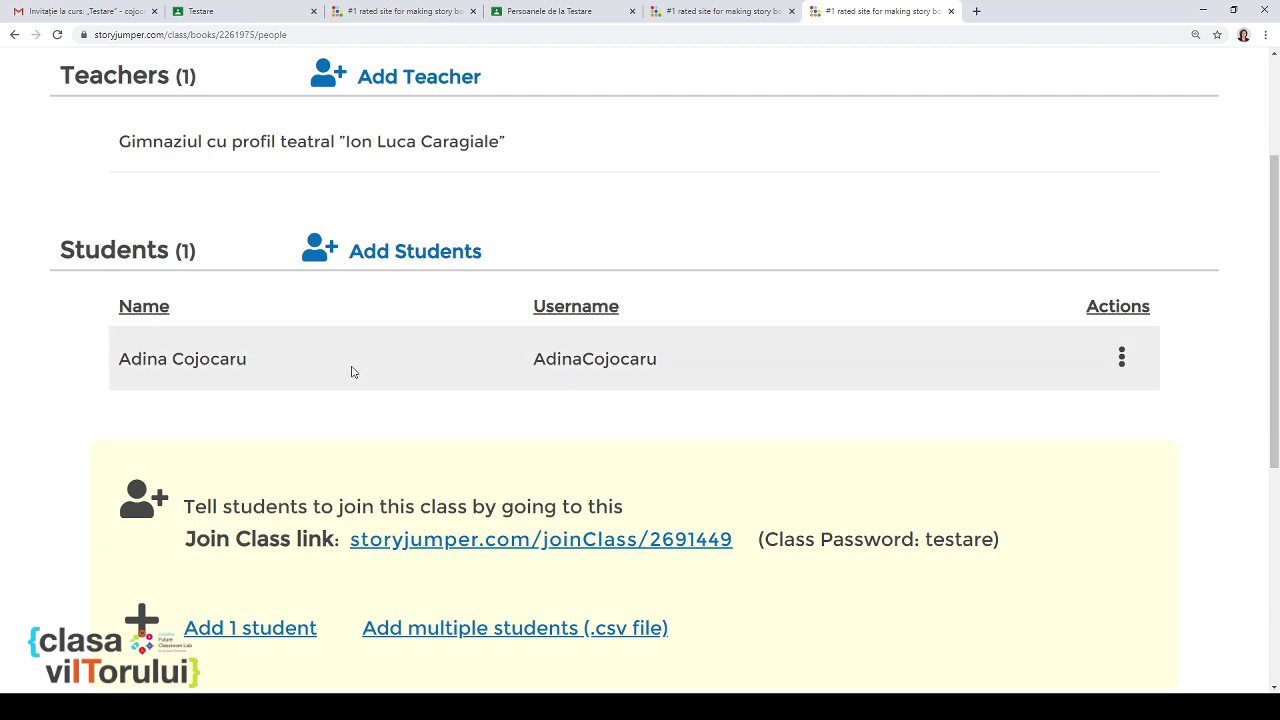
Step: Review the student's Actions menu and the join-class link on the Testare2 People page
{"action": "left_click", "coordinate": [1110, 357]}
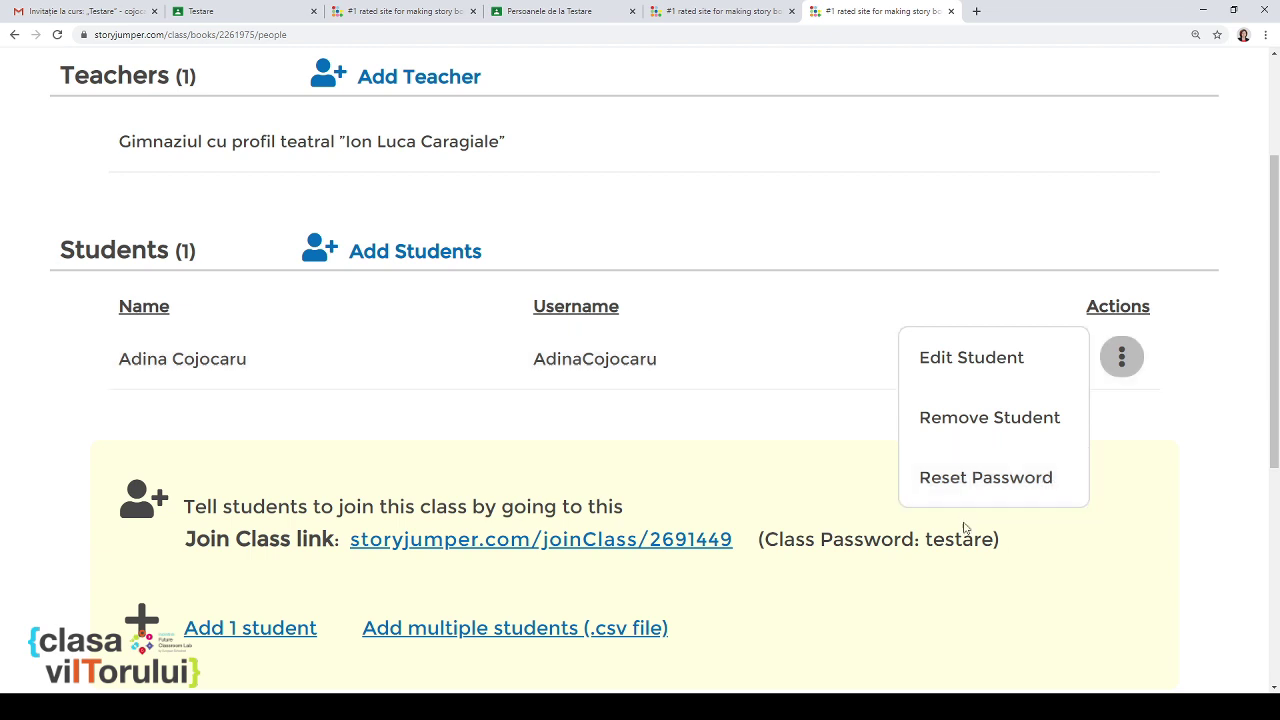
{"action": "triple_click", "coordinate": [940, 557]}
{"action": "left_click", "coordinate": [979, 589]}
{"action": "scroll", "coordinate": [608, 424], "scroll_direction": "up", "scroll_amount": 2}
{"action": "scroll", "coordinate": [606, 424], "scroll_direction": "down", "scroll_amount": 3}
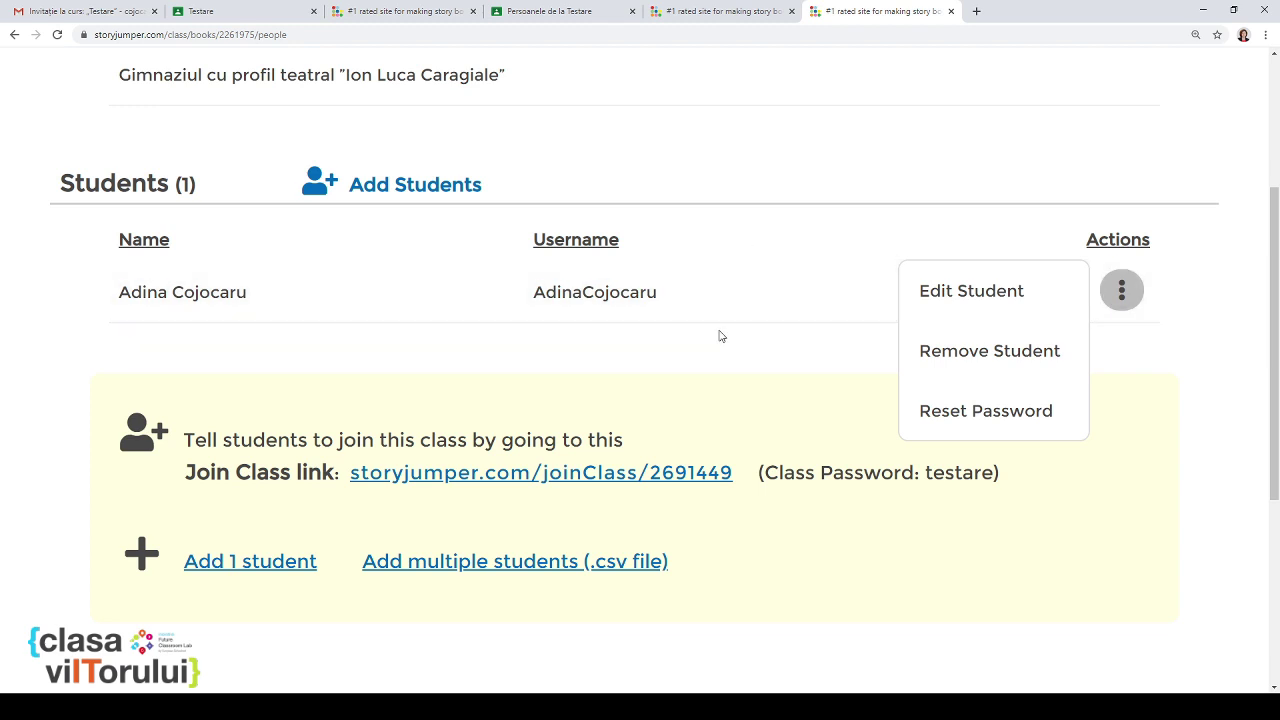
{"action": "scroll", "coordinate": [720, 336], "scroll_direction": "up", "scroll_amount": 3}
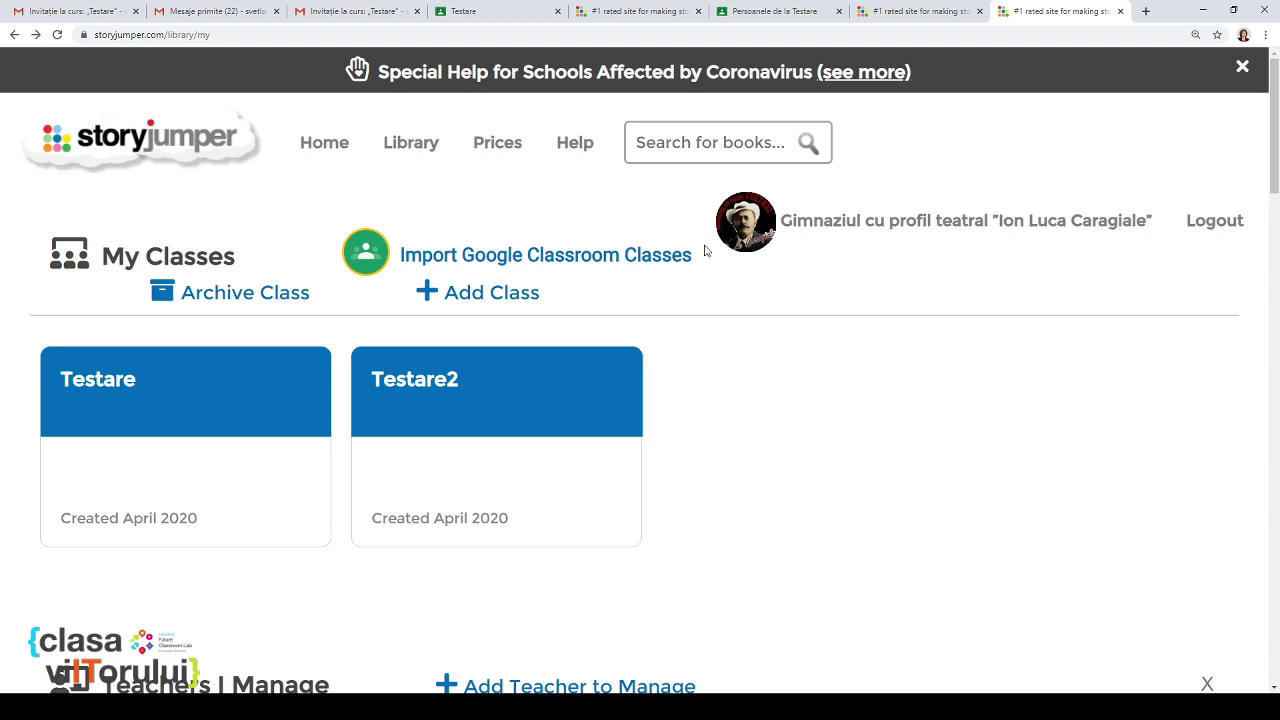
Step: Start a Google Classroom assignment for the Testare class titled 'Creare carte digitală'
{"action": "left_click", "coordinate": [169, 388]}
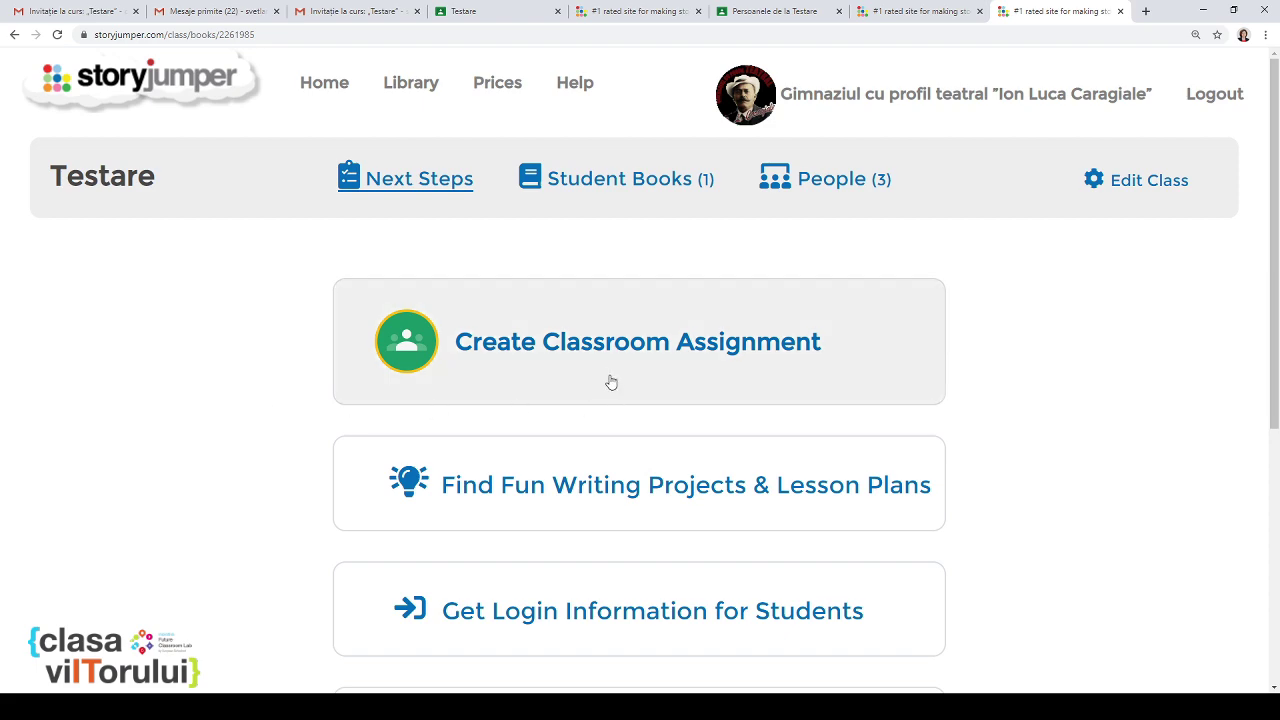
{"action": "left_click", "coordinate": [609, 368]}
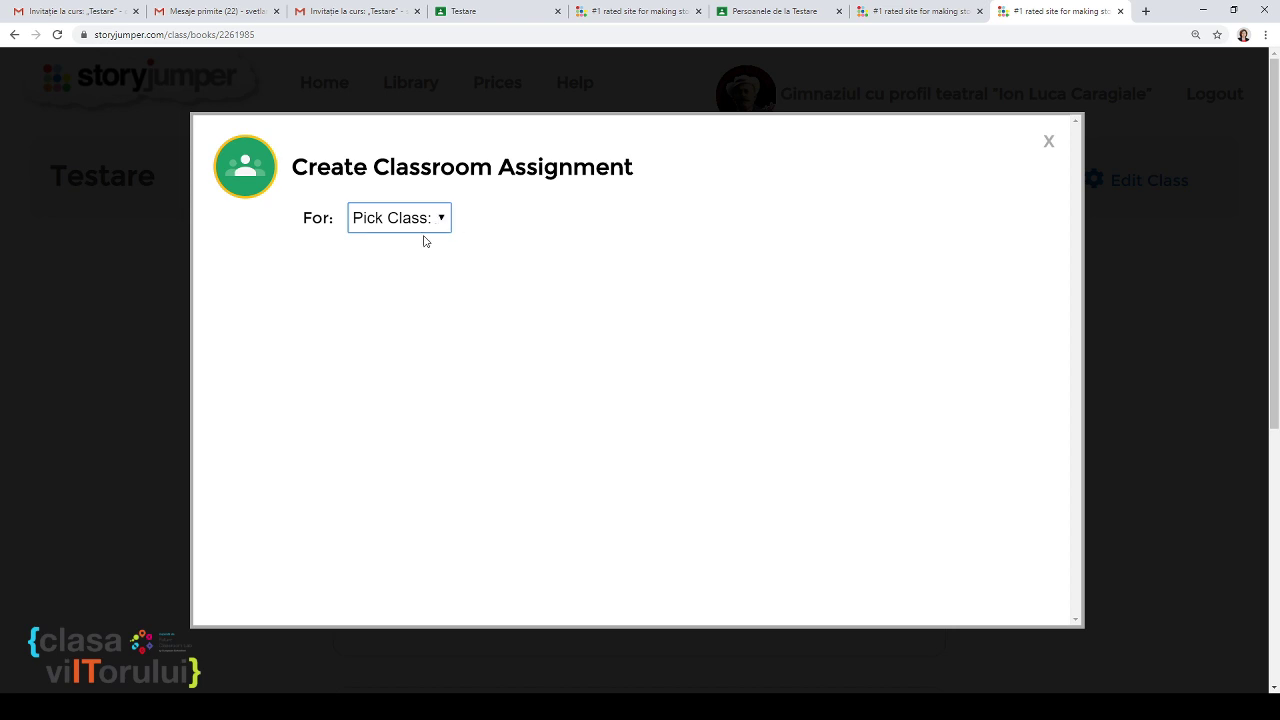
{"action": "left_click", "coordinate": [403, 267]}
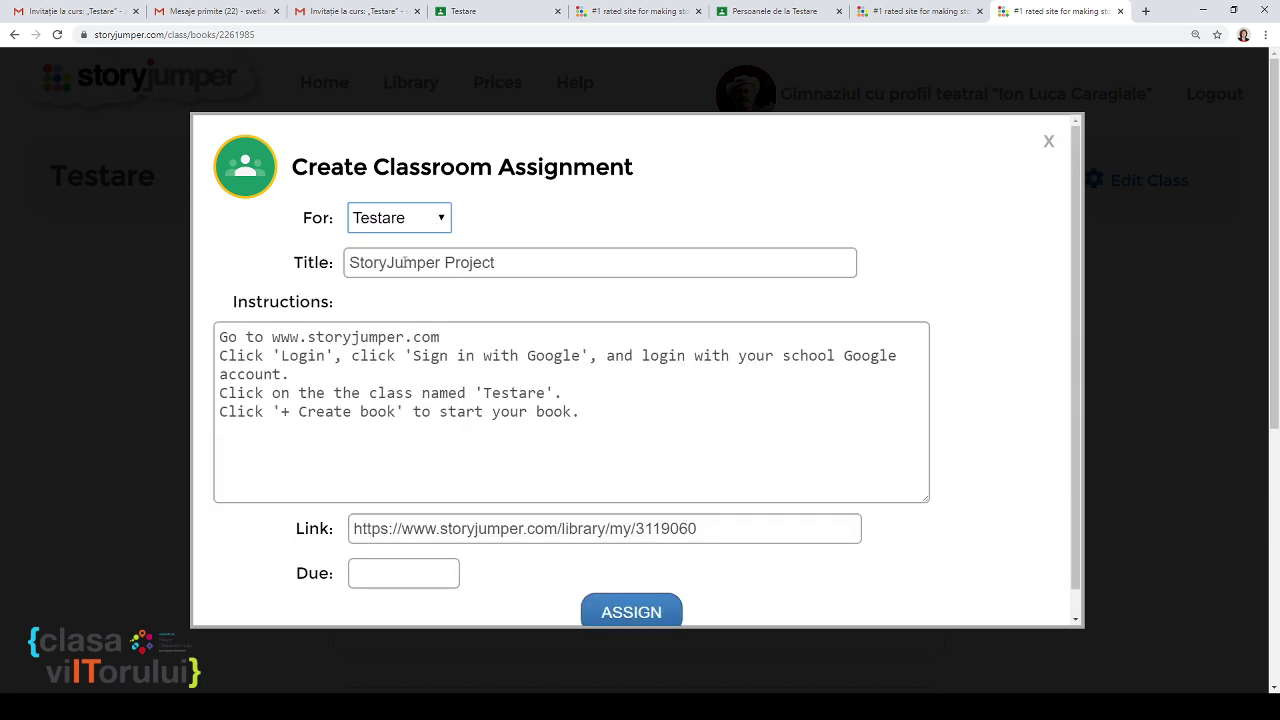
{"action": "left_click", "coordinate": [525, 270]}
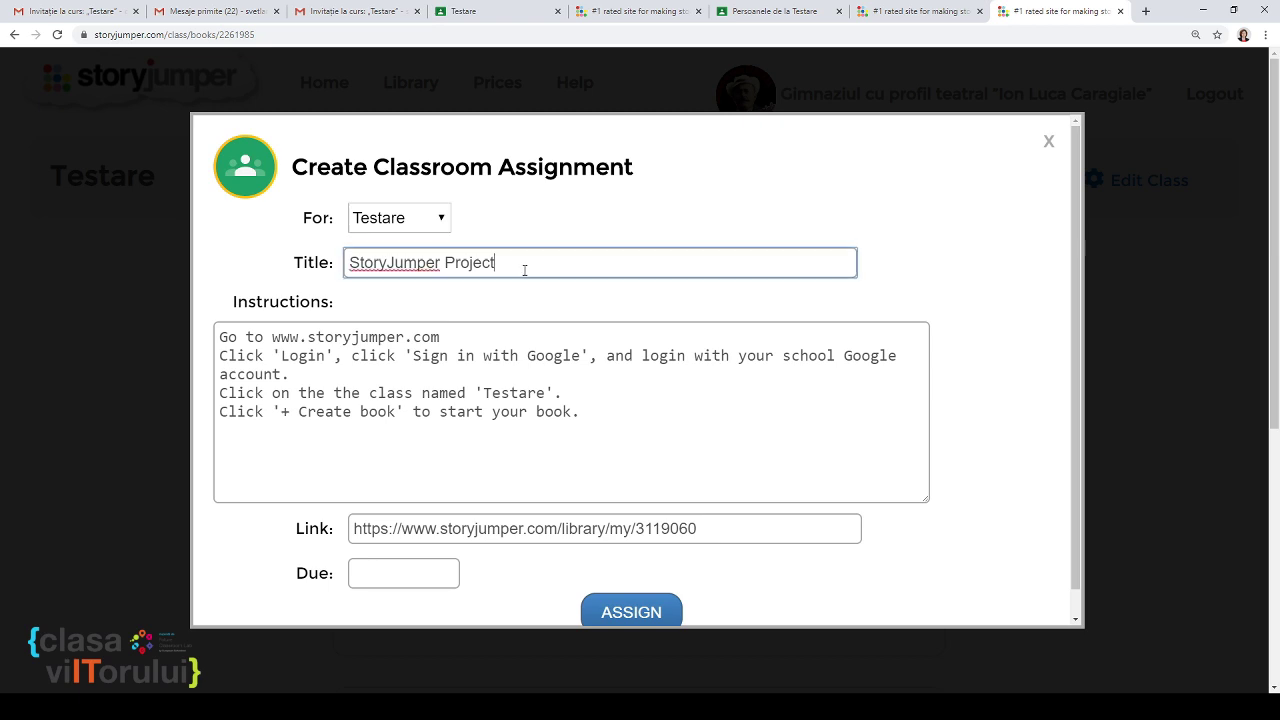
{"action": "left_click_drag", "start_coordinate": [525, 266], "coordinate": [348, 262]}
{"action": "type", "text": "Cr"}
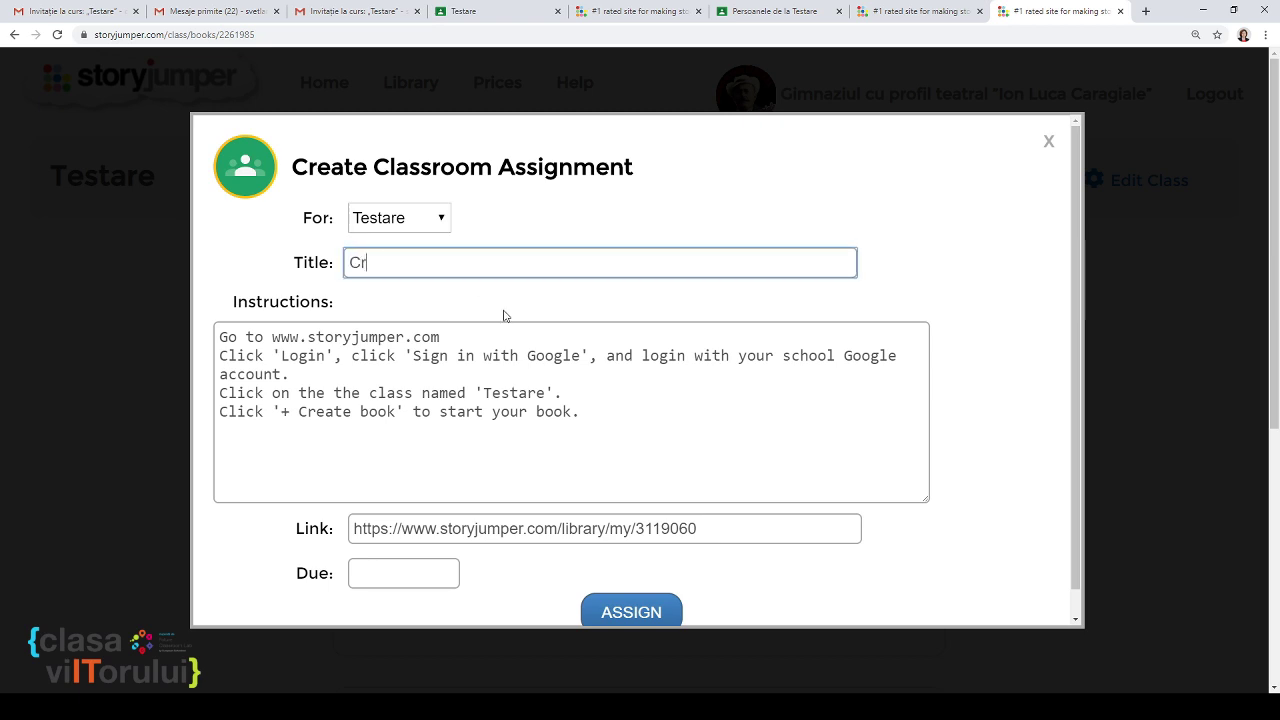
{"action": "type", "text": "eare carte dig"}
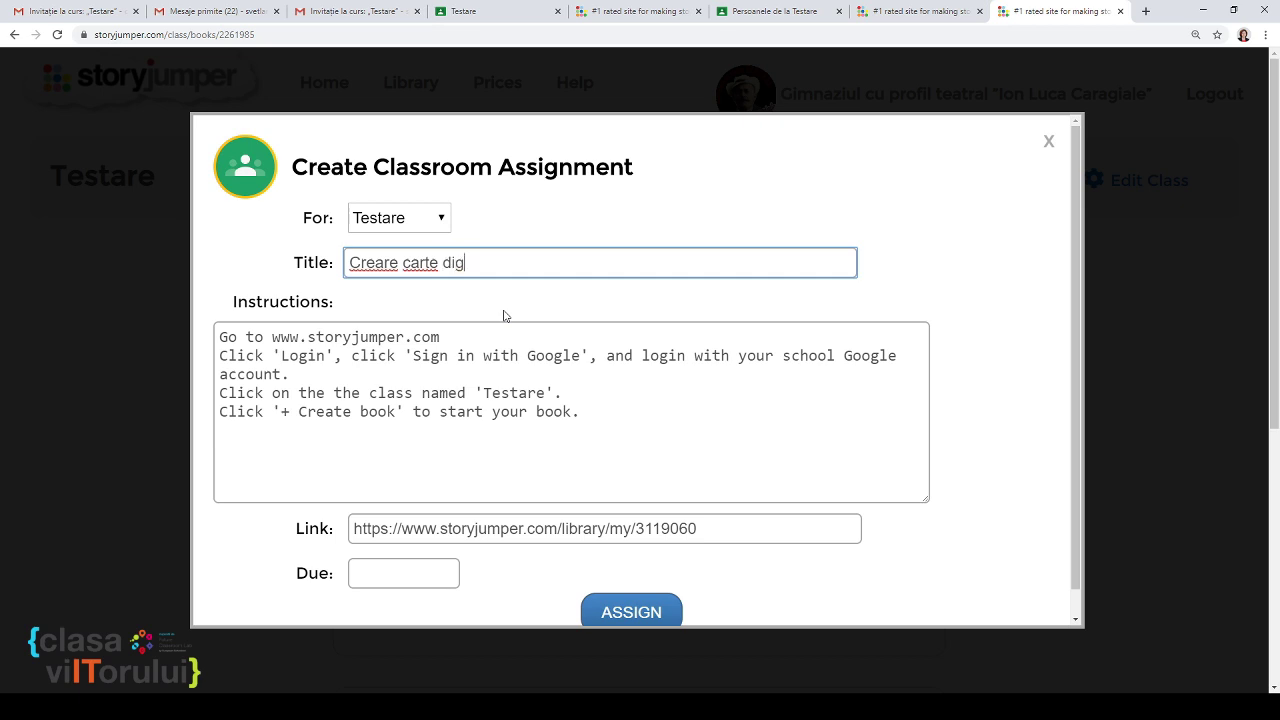
{"action": "type", "text": "itală"}
Step: Set the due date to 04/20/2020, then post the assignment and acknowledge the confirmation
{"action": "left_click_drag", "start_coordinate": [588, 407], "coordinate": [230, 338]}
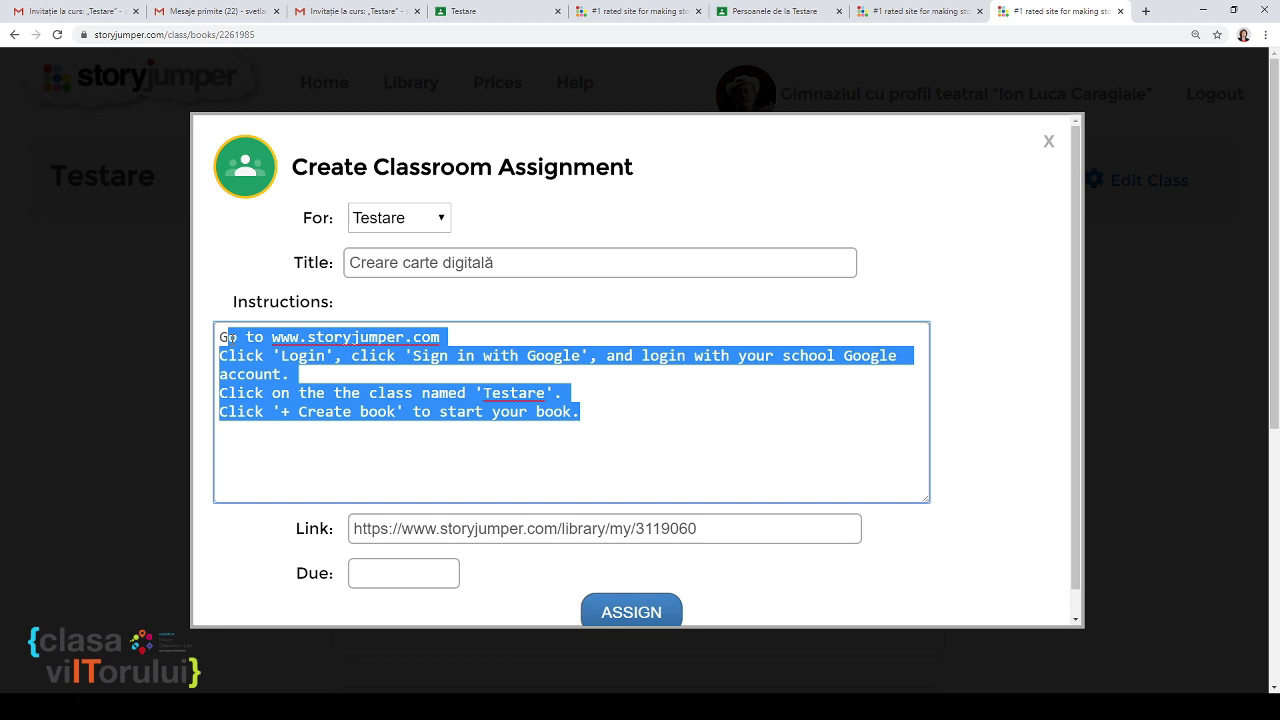
{"action": "left_click", "coordinate": [489, 529]}
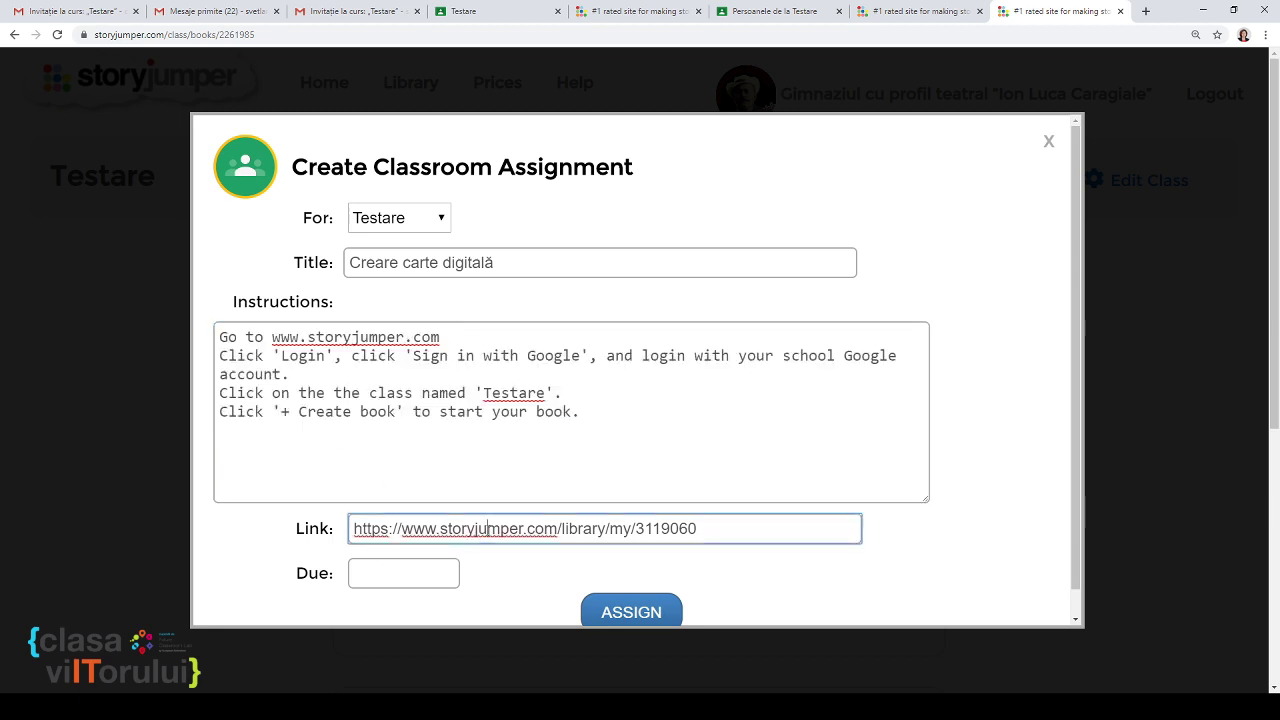
{"action": "left_click", "coordinate": [452, 577]}
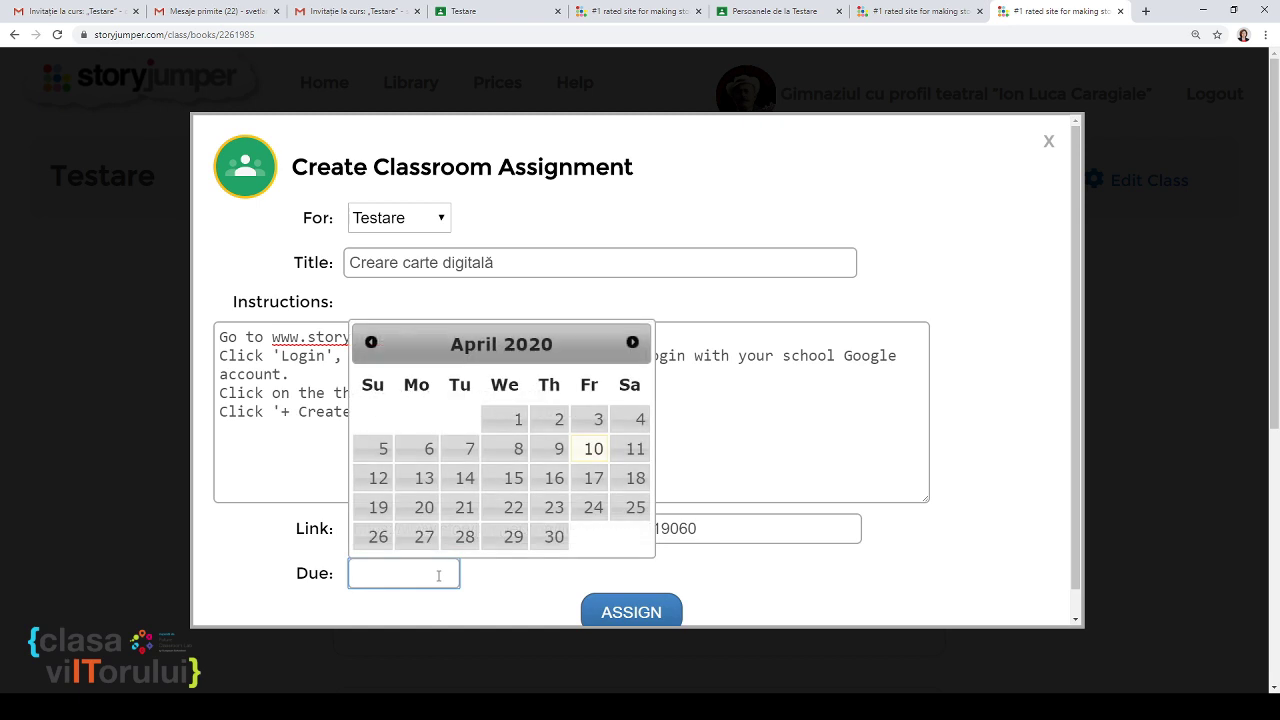
{"action": "left_click", "coordinate": [420, 507]}
{"action": "left_click", "coordinate": [617, 612]}
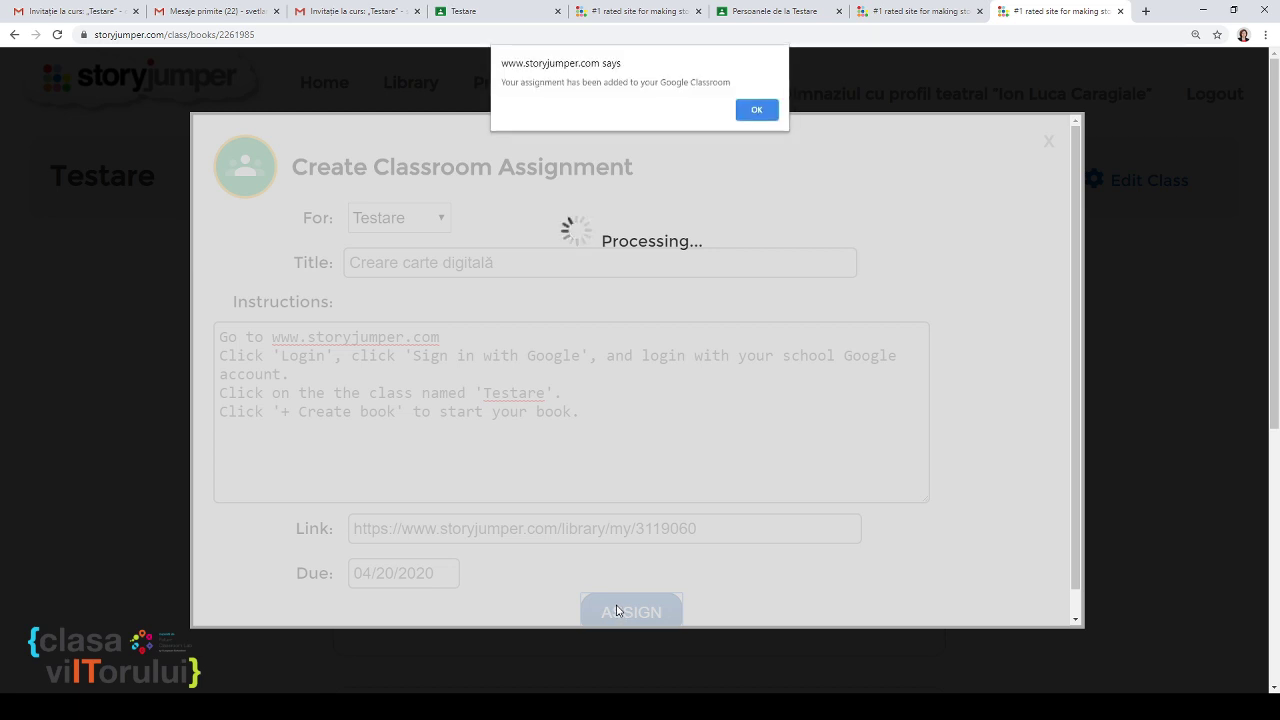
{"action": "left_click", "coordinate": [750, 110]}
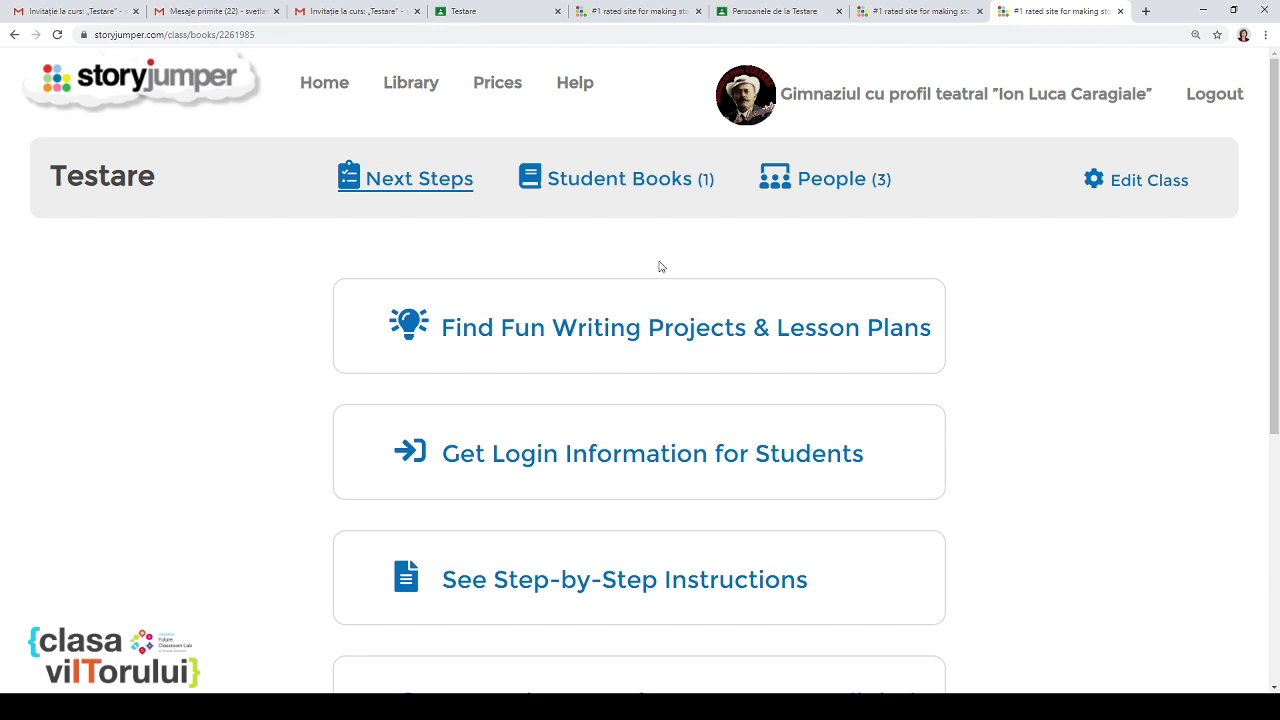
{"action": "left_click", "coordinate": [475, 12]}
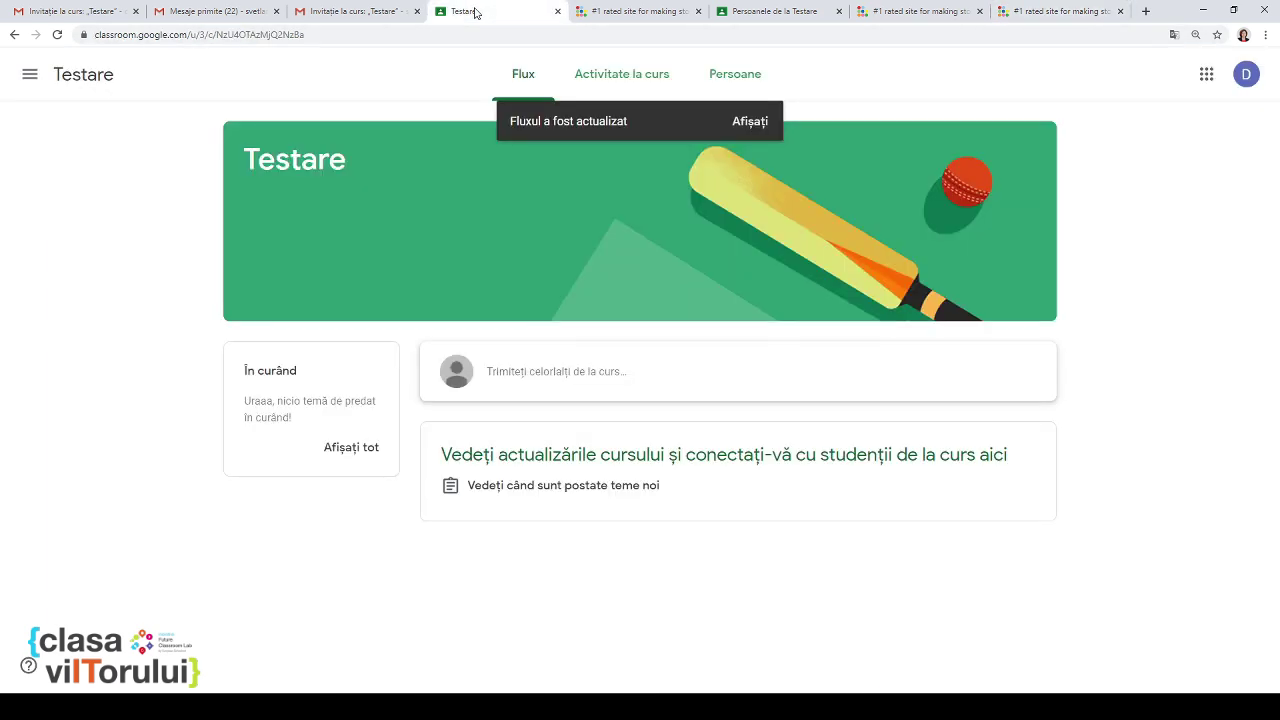
Step: Browse the Testare class's People and Classwork pages, then reload the class stream
{"action": "left_click", "coordinate": [775, 16]}
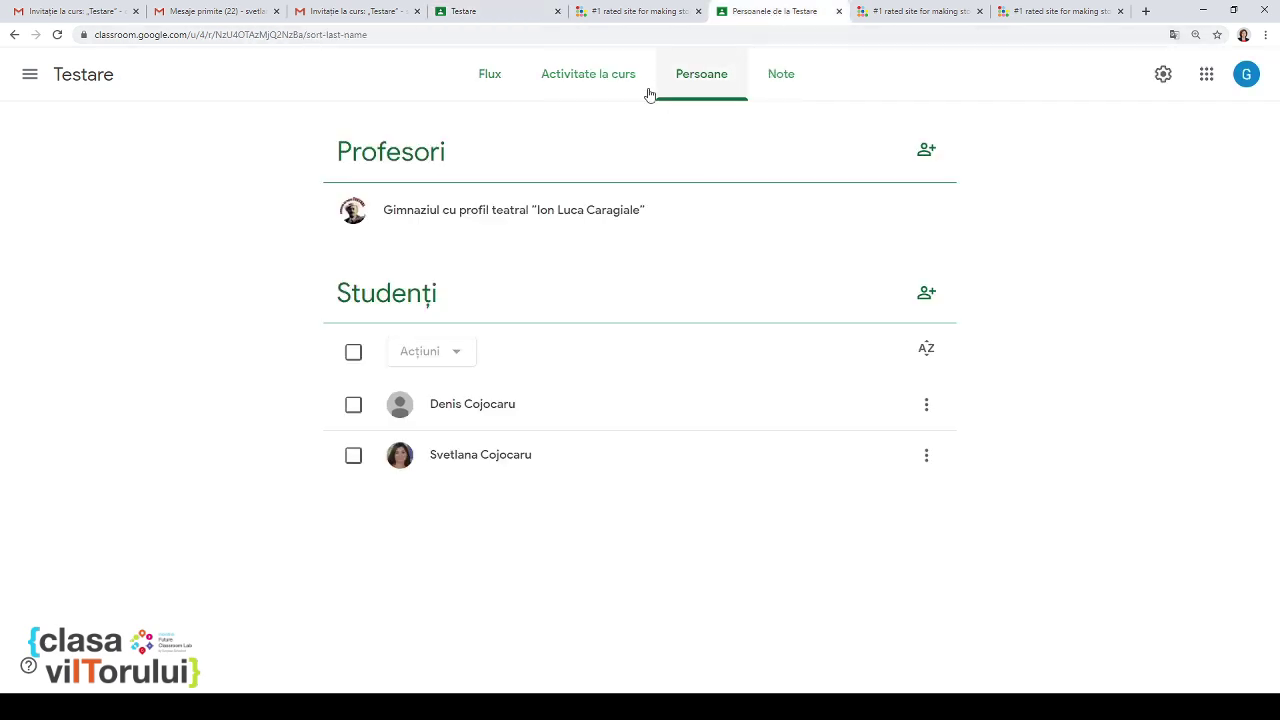
{"action": "left_click", "coordinate": [601, 77]}
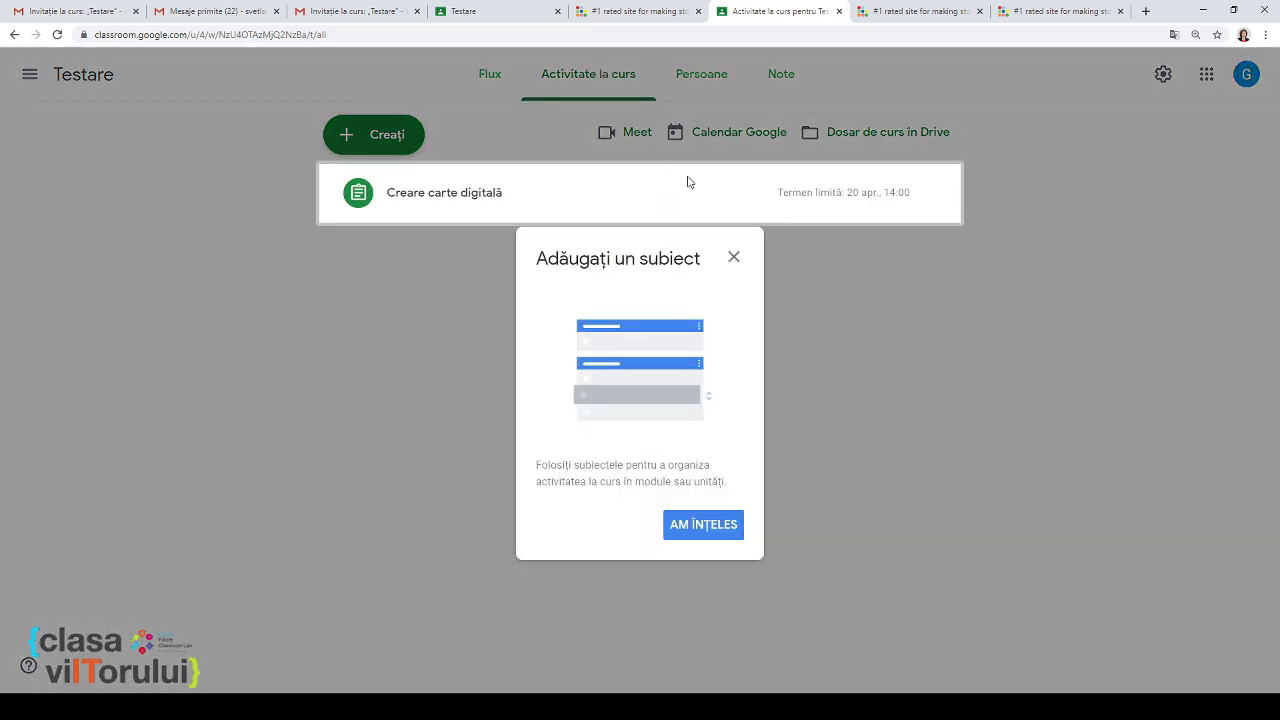
{"action": "left_click", "coordinate": [737, 261]}
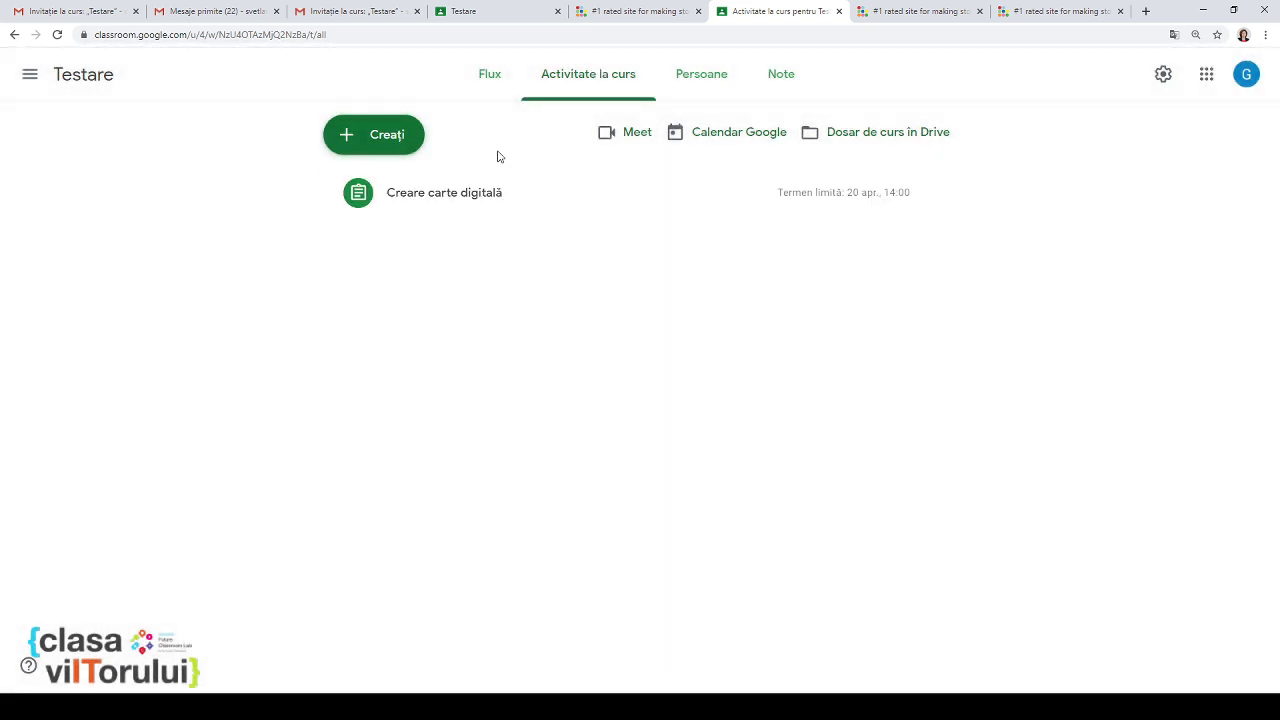
{"action": "left_click", "coordinate": [490, 80]}
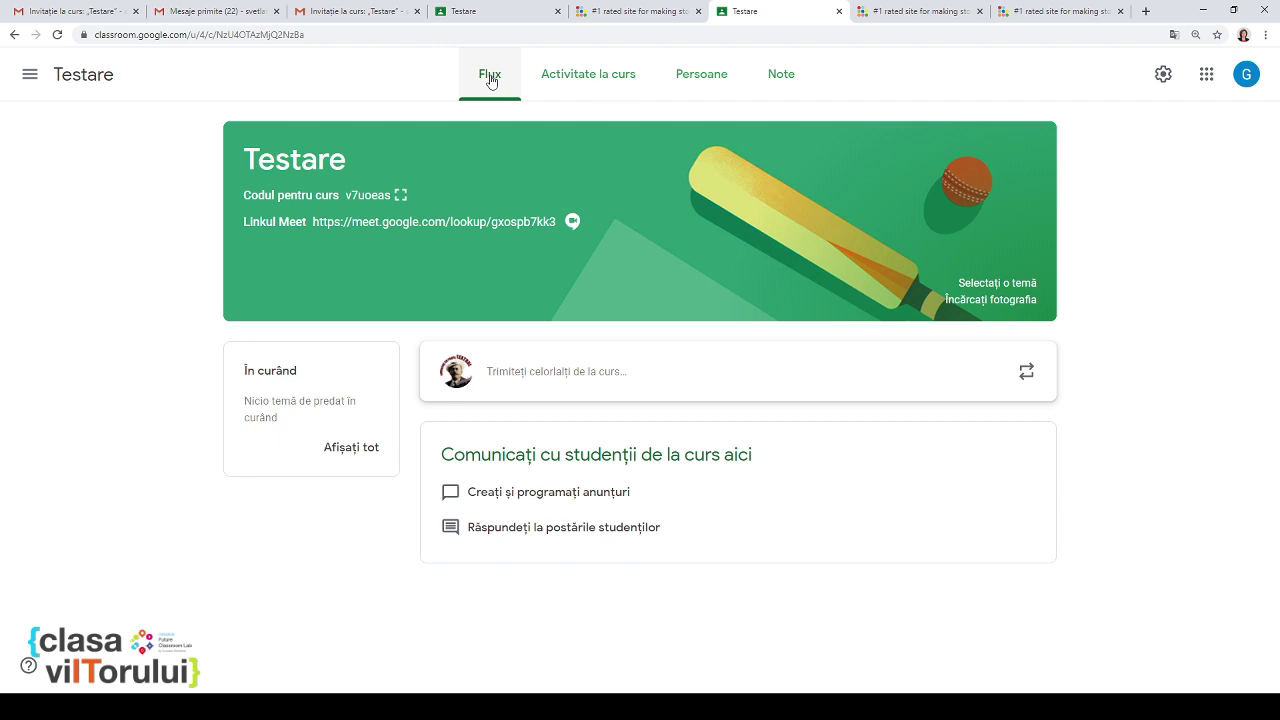
{"action": "left_click", "coordinate": [530, 34]}
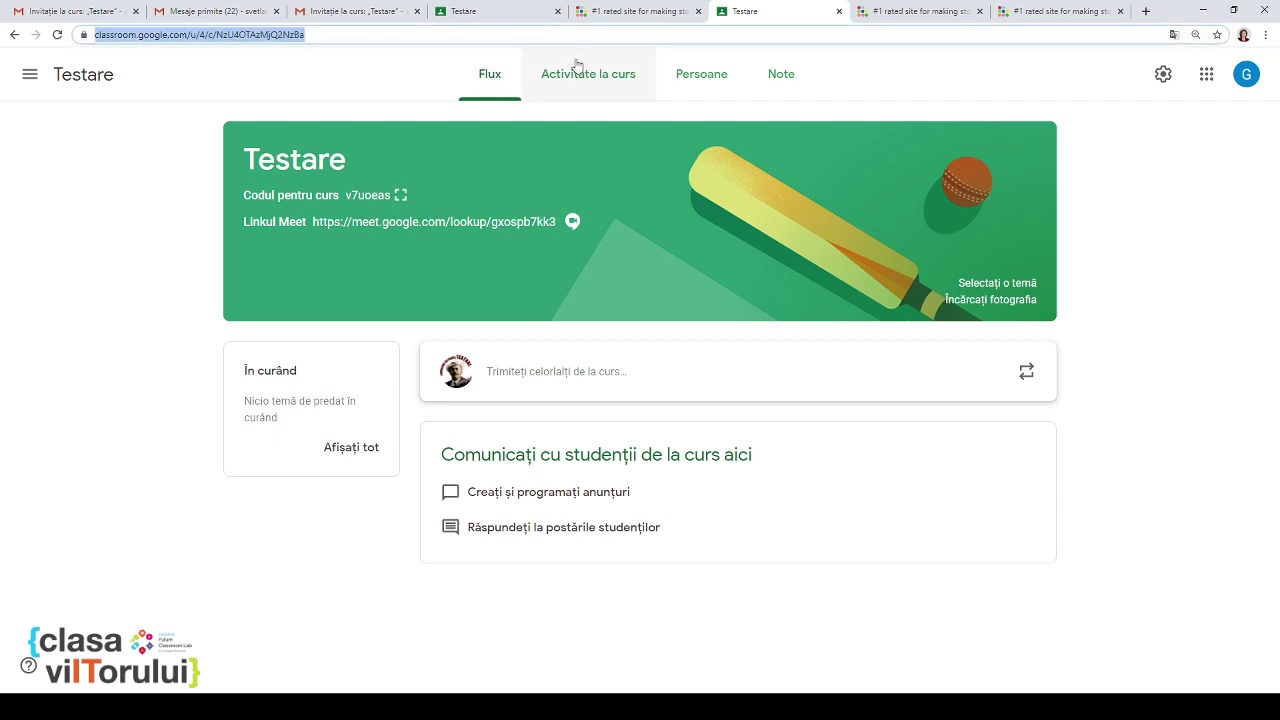
{"action": "key", "text": "Return"}
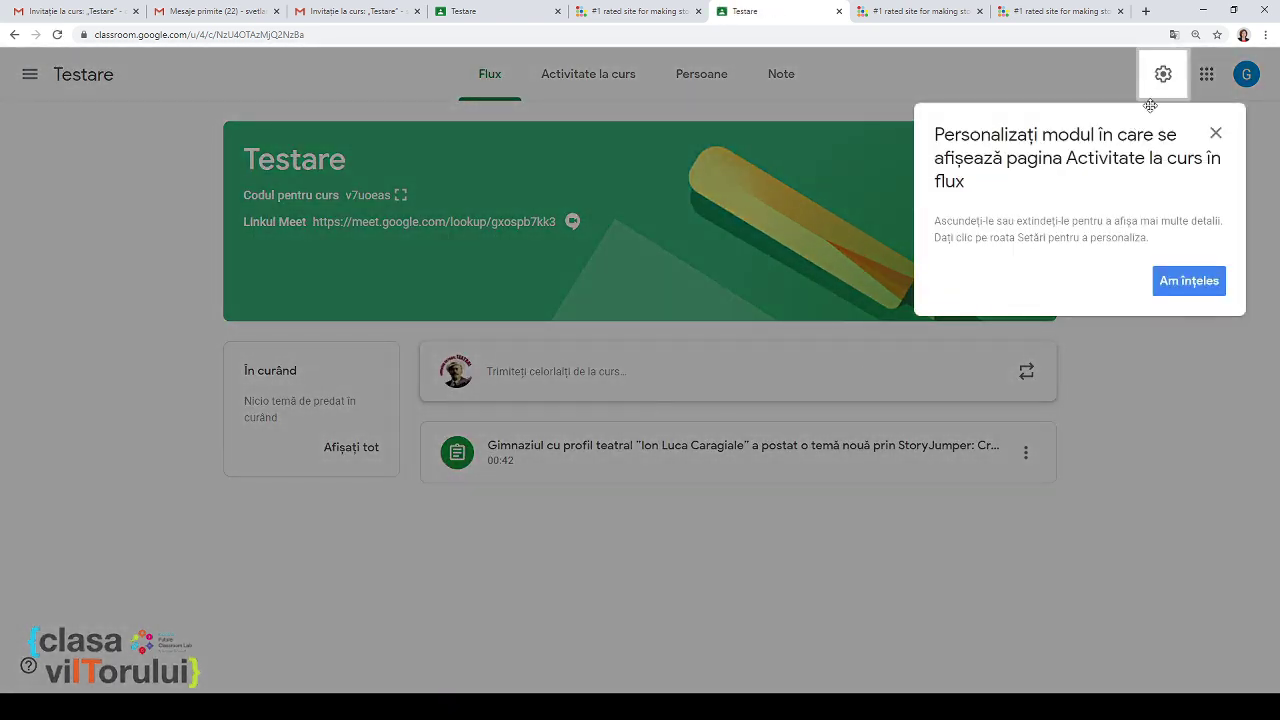
{"action": "left_click", "coordinate": [1216, 135]}
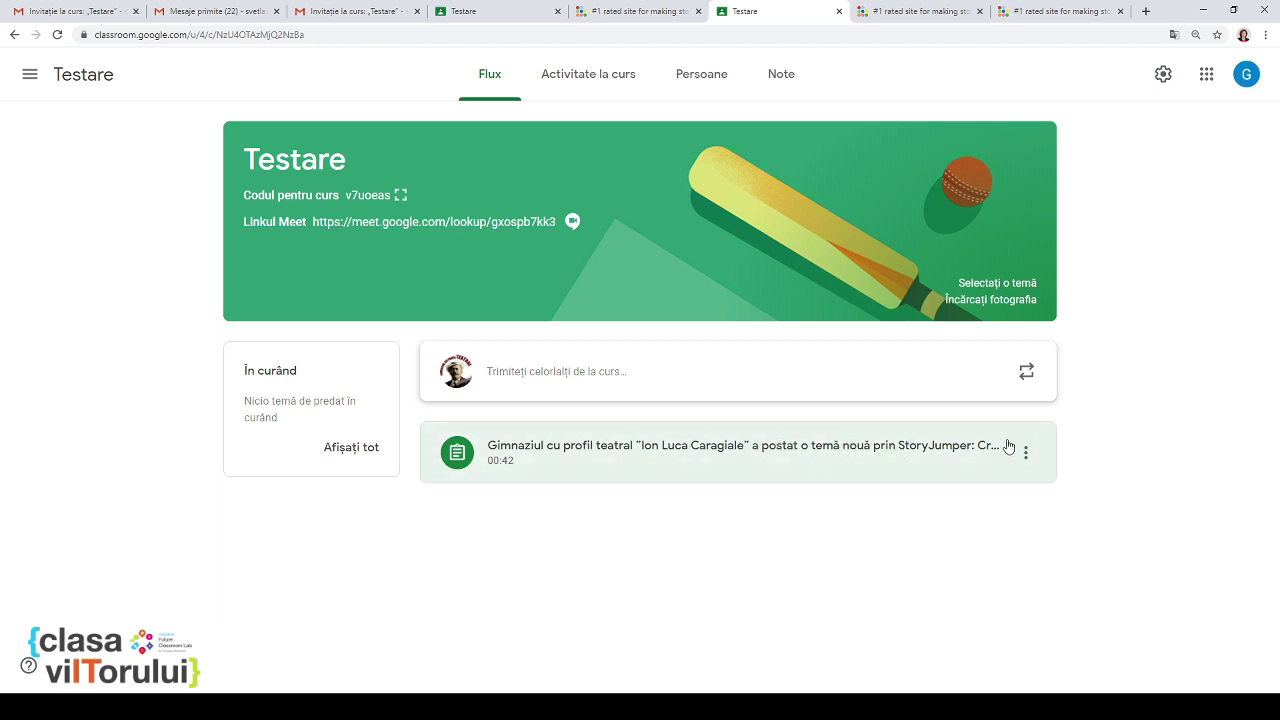
Step: Open the Creare carte digitală assignment in edit mode
{"action": "left_click", "coordinate": [913, 471]}
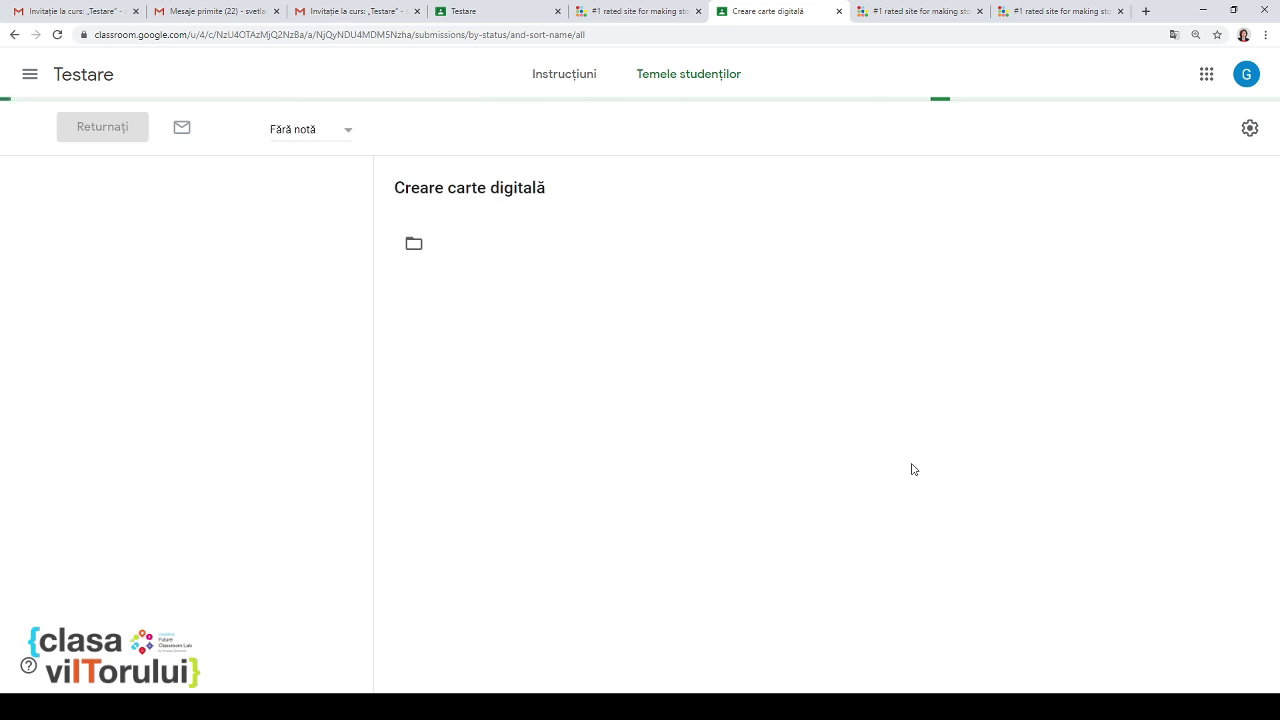
{"action": "left_click", "coordinate": [566, 78]}
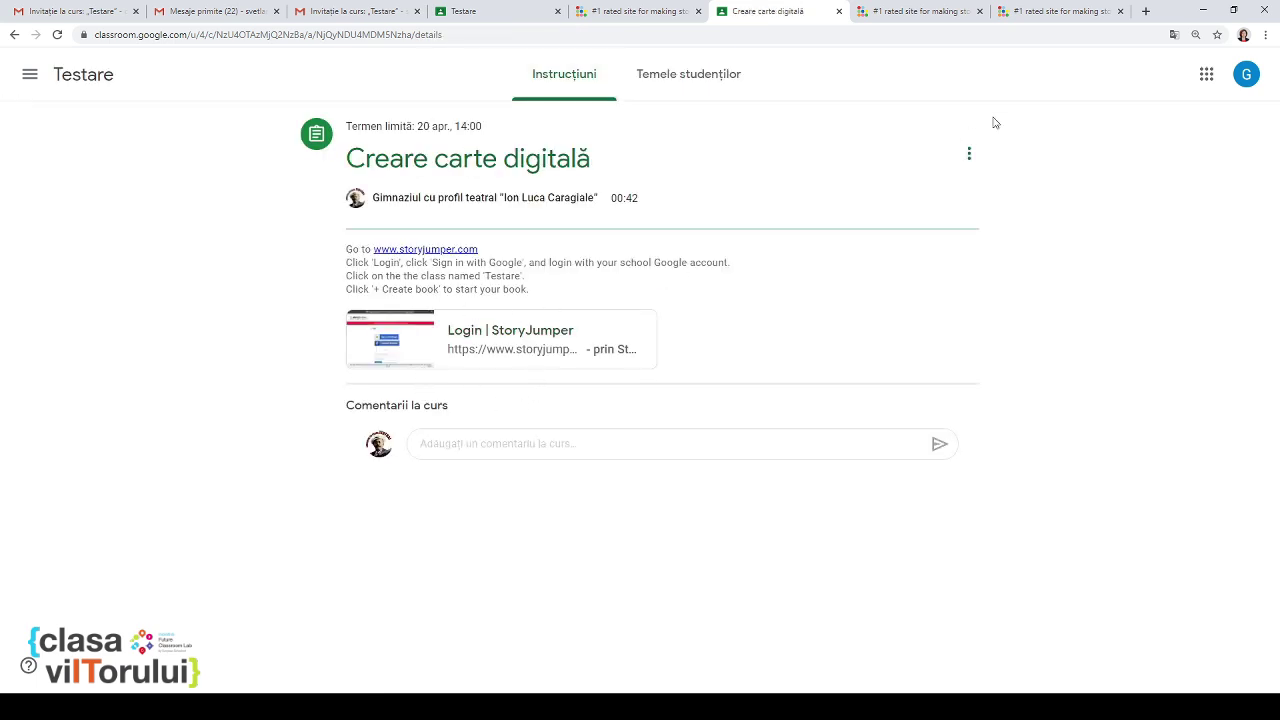
{"action": "left_click", "coordinate": [969, 155]}
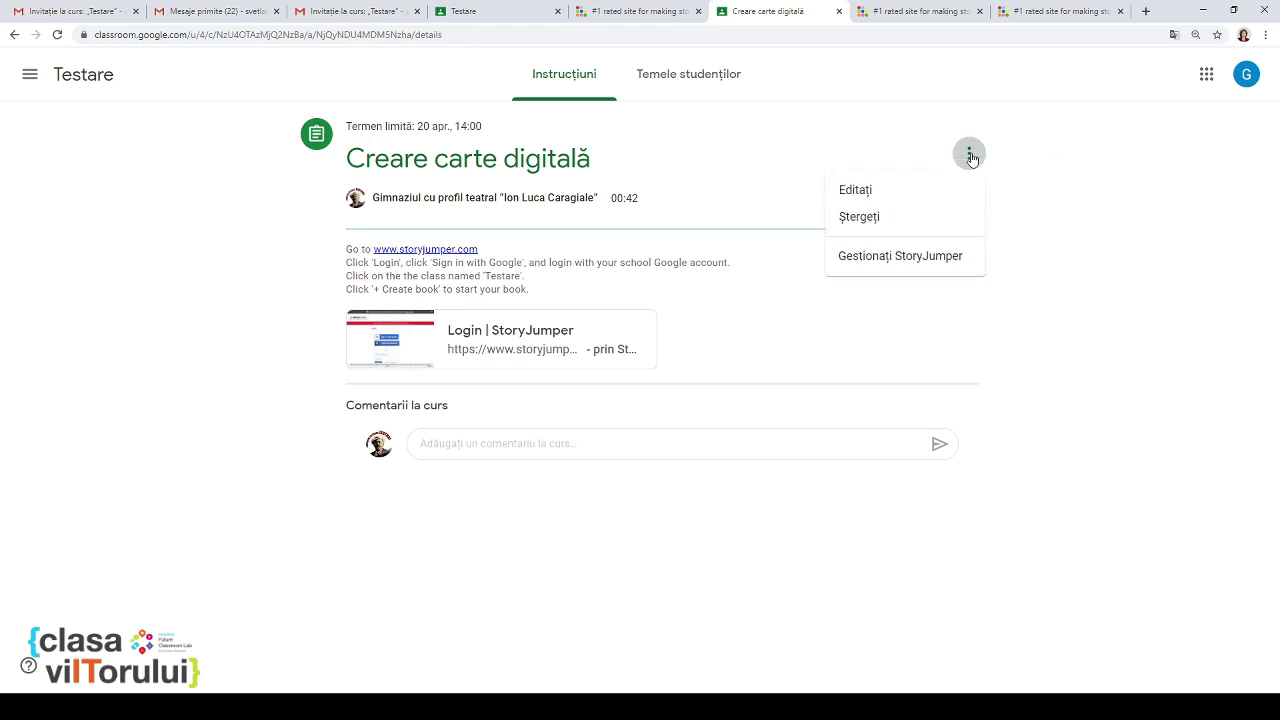
{"action": "left_click", "coordinate": [905, 191]}
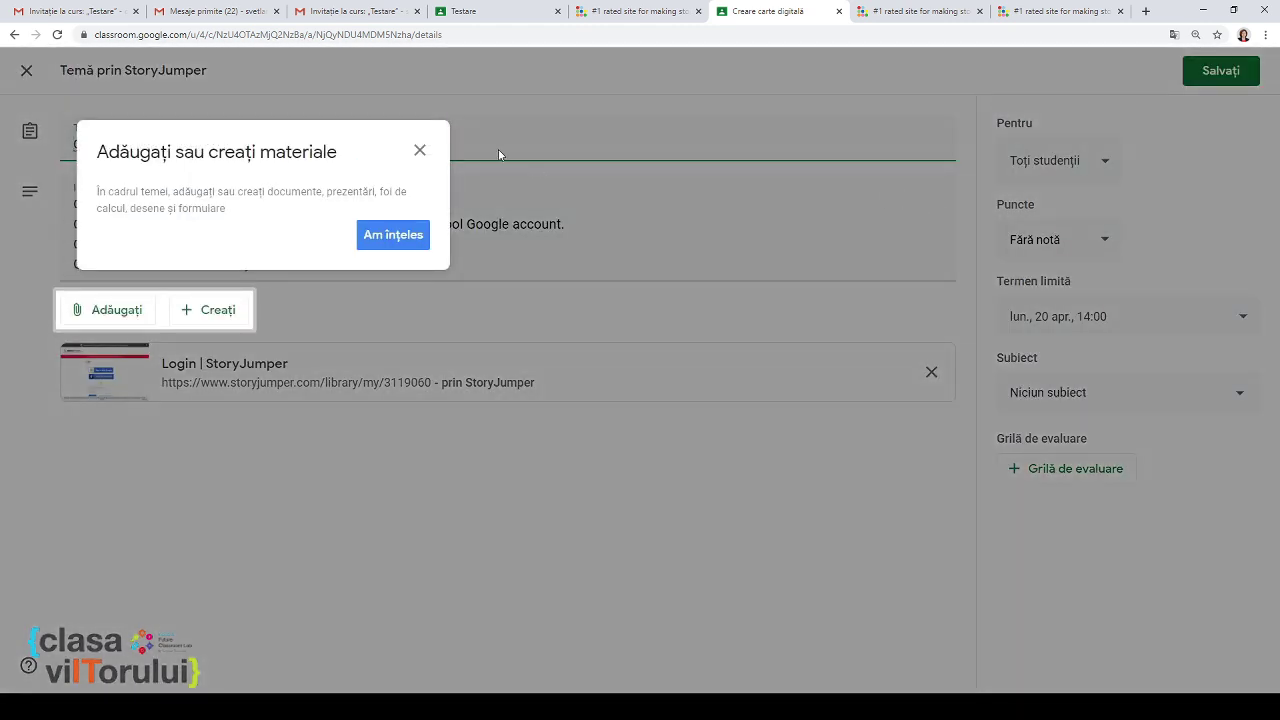
{"action": "left_click", "coordinate": [421, 150]}
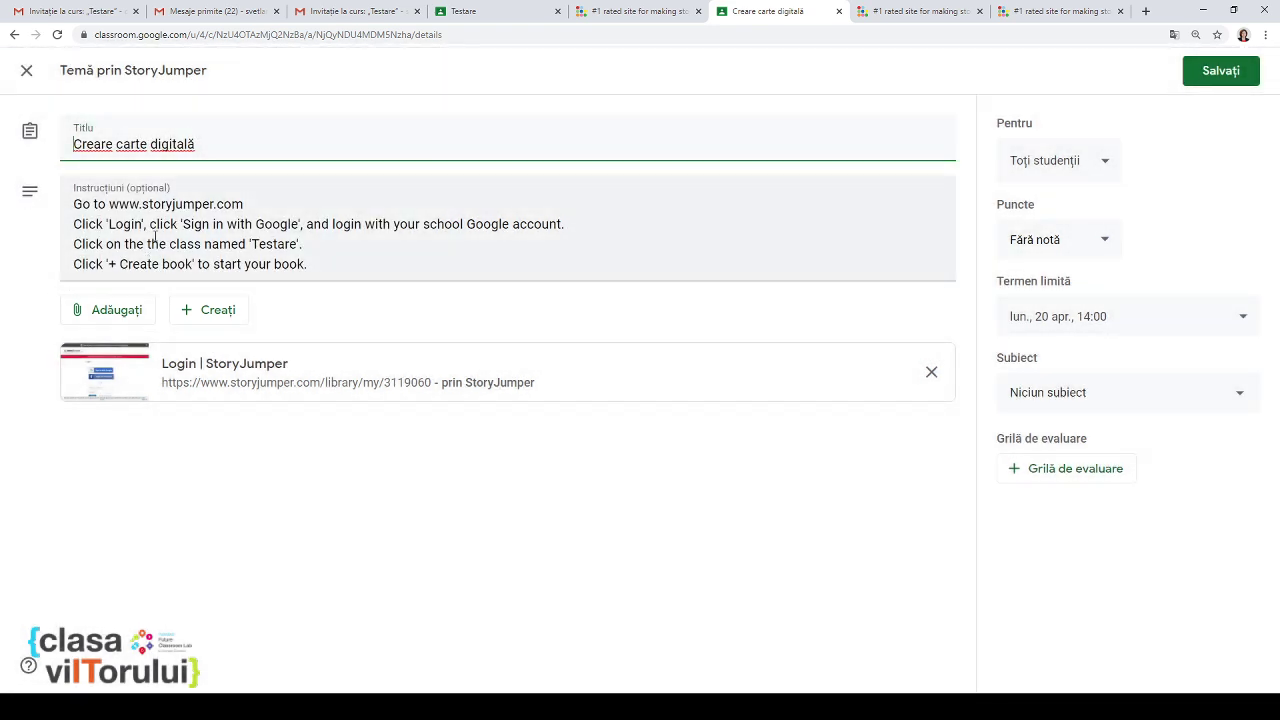
{"action": "left_click_drag", "start_coordinate": [134, 203], "coordinate": [141, 262]}
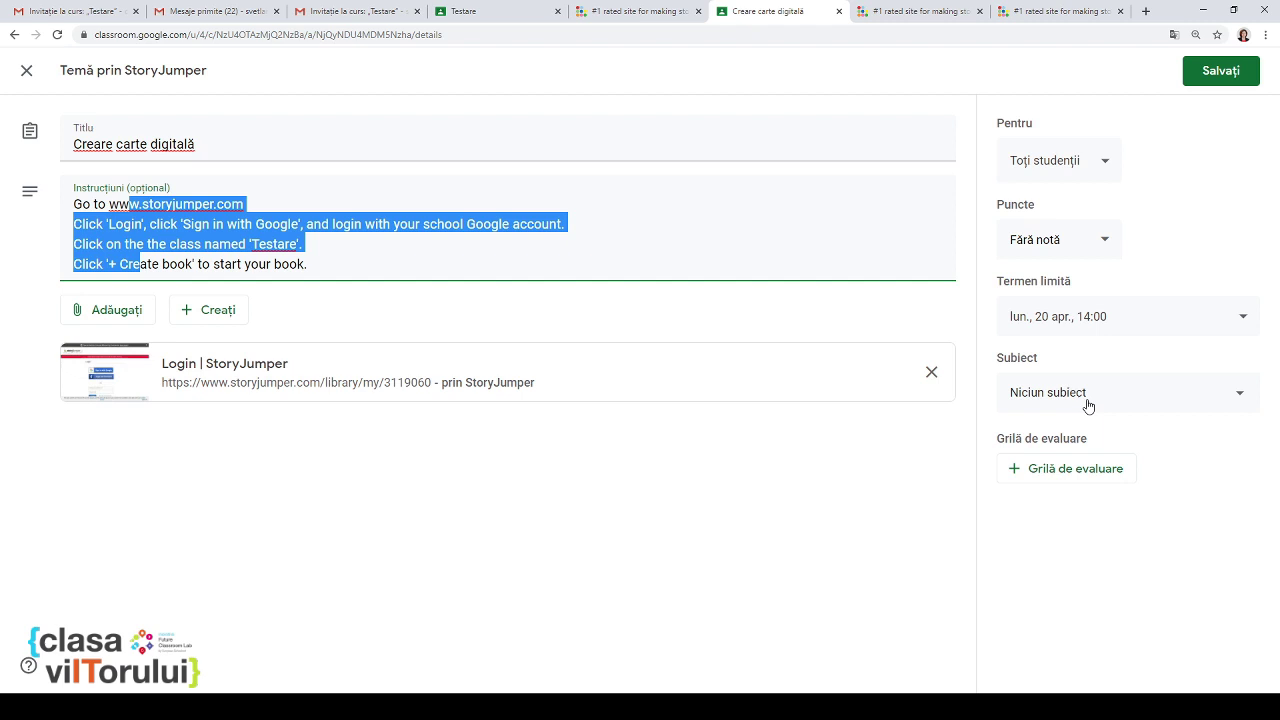
Step: Change the points from Fără notă to 10 for all students, then save and confirm
{"action": "triple_click", "coordinate": [1072, 238]}
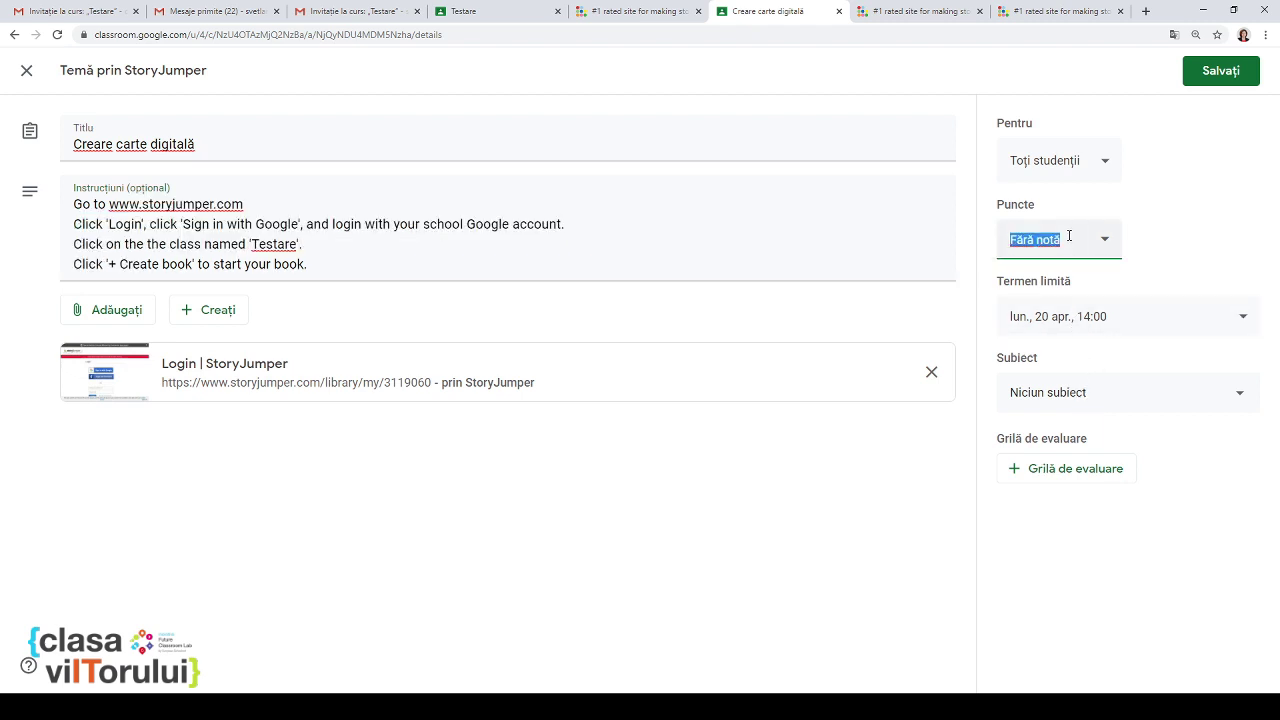
{"action": "left_click", "coordinate": [1102, 249]}
{"action": "key", "text": "BackSpace"}
{"action": "key", "text": "BackSpace"}
{"action": "key", "text": "BackSpace"}
{"action": "key", "text": "BackSpace"}
{"action": "key", "text": "BackSpace"}
{"action": "key", "text": "BackSpace"}
{"action": "key", "text": "BackSpace"}
{"action": "key", "text": "BackSpace"}
{"action": "key", "text": "BackSpace"}
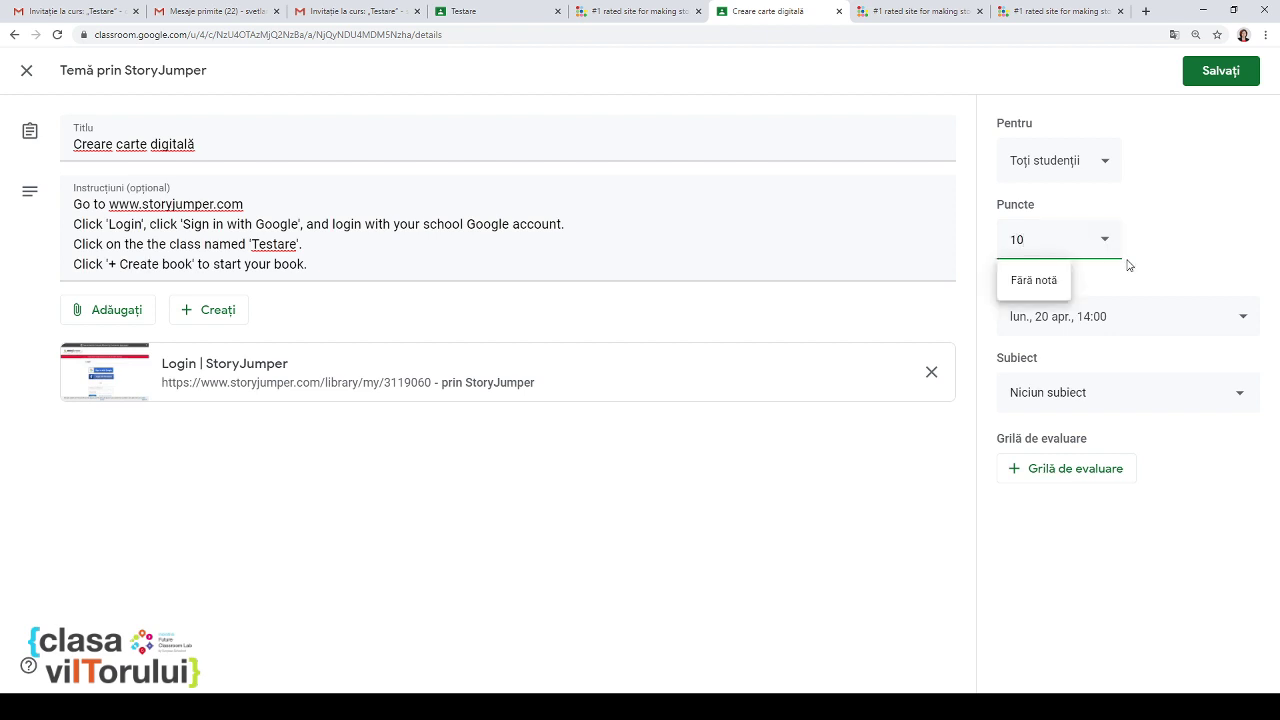
{"action": "left_click", "coordinate": [1100, 162]}
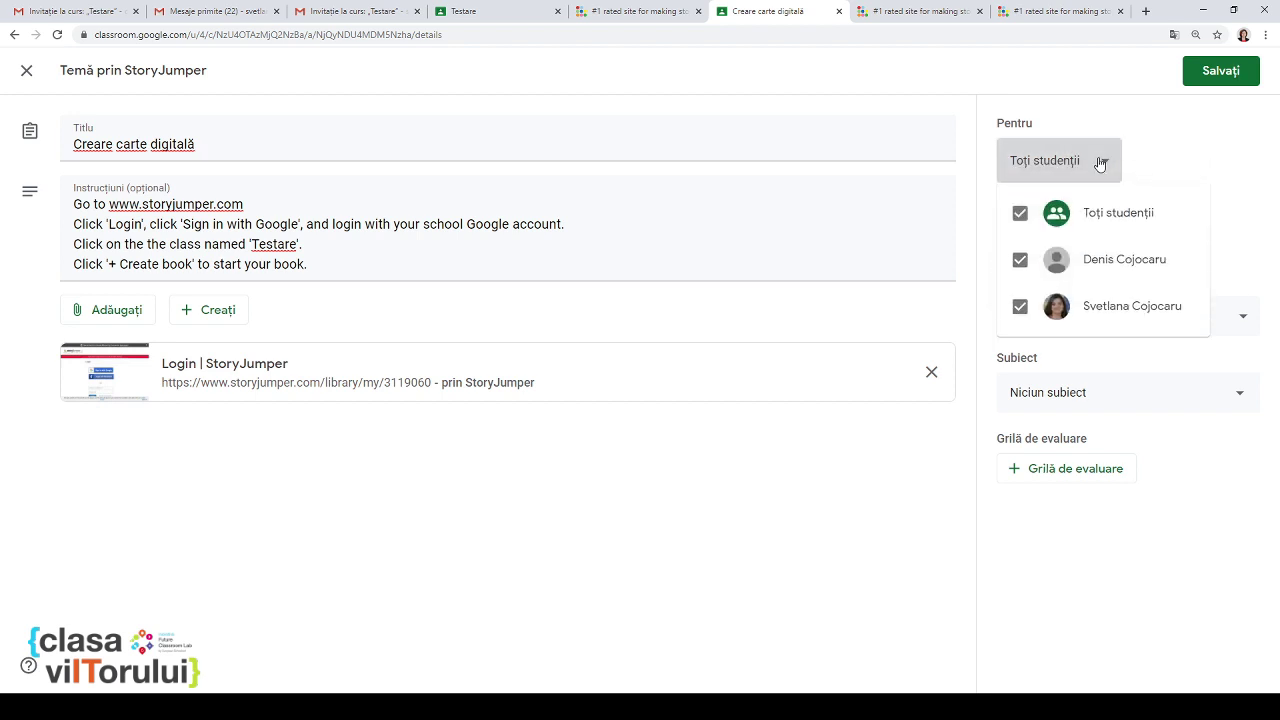
{"action": "left_click", "coordinate": [1100, 162]}
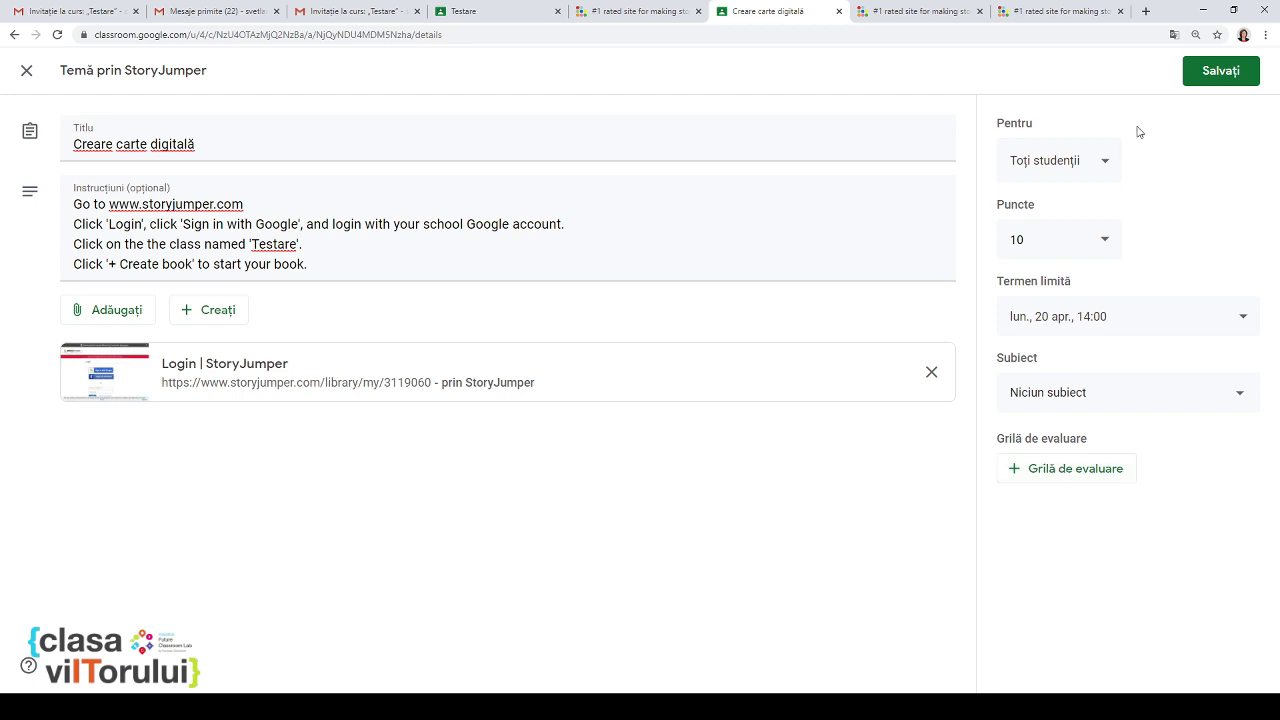
{"action": "left_click", "coordinate": [1216, 74]}
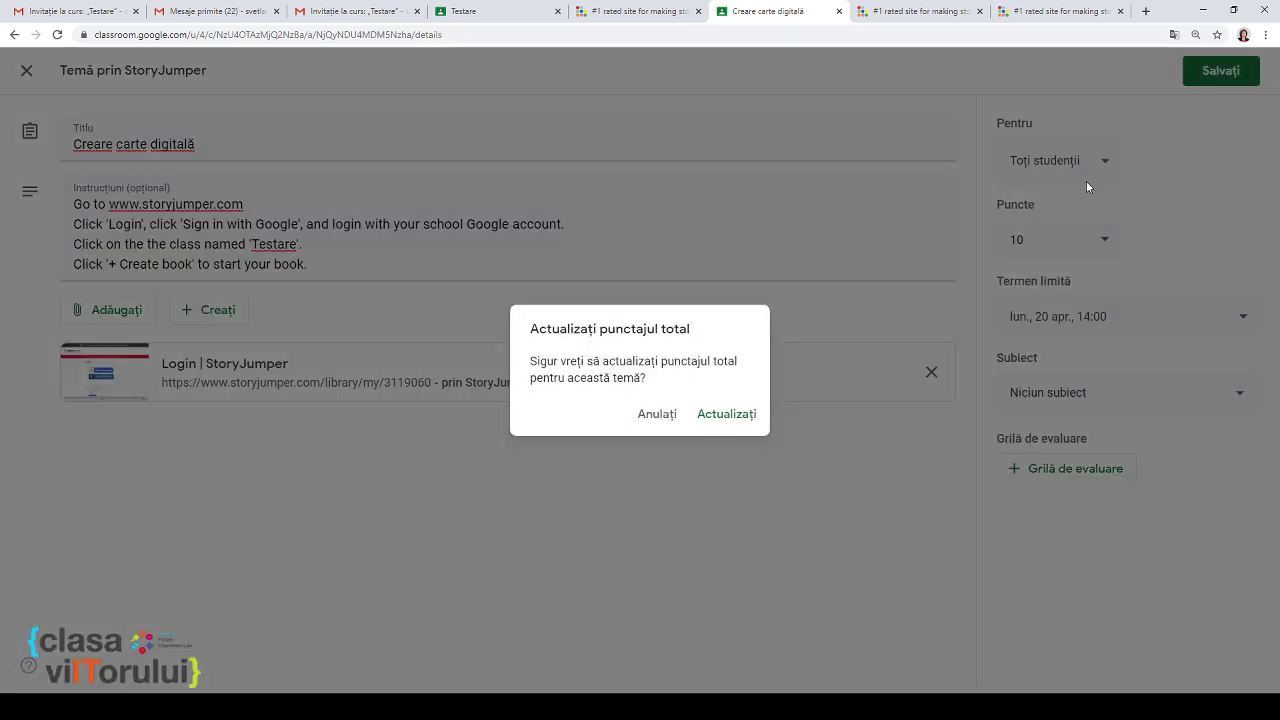
{"action": "left_click", "coordinate": [737, 415]}
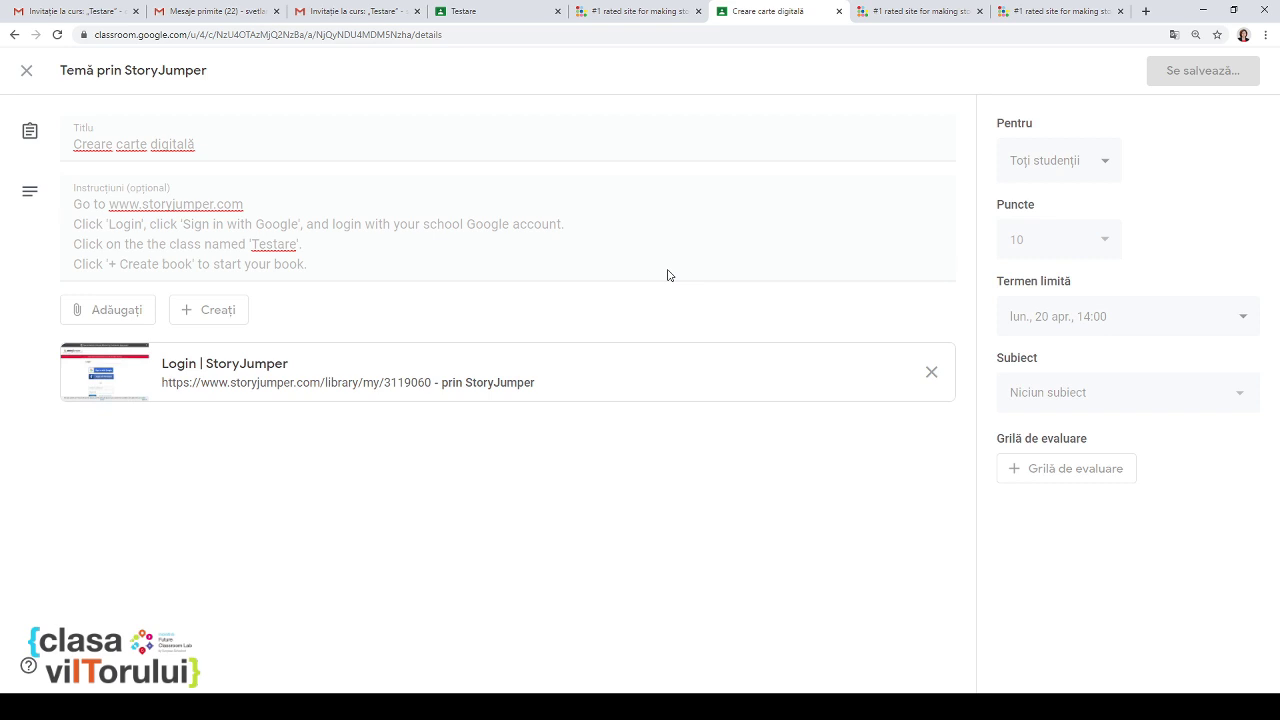
{"action": "left_click", "coordinate": [481, 16]}
Step: Reload the stream, open Creare carte digitală, and follow its 'Login | StoryJumper' link
{"action": "left_click", "coordinate": [557, 38]}
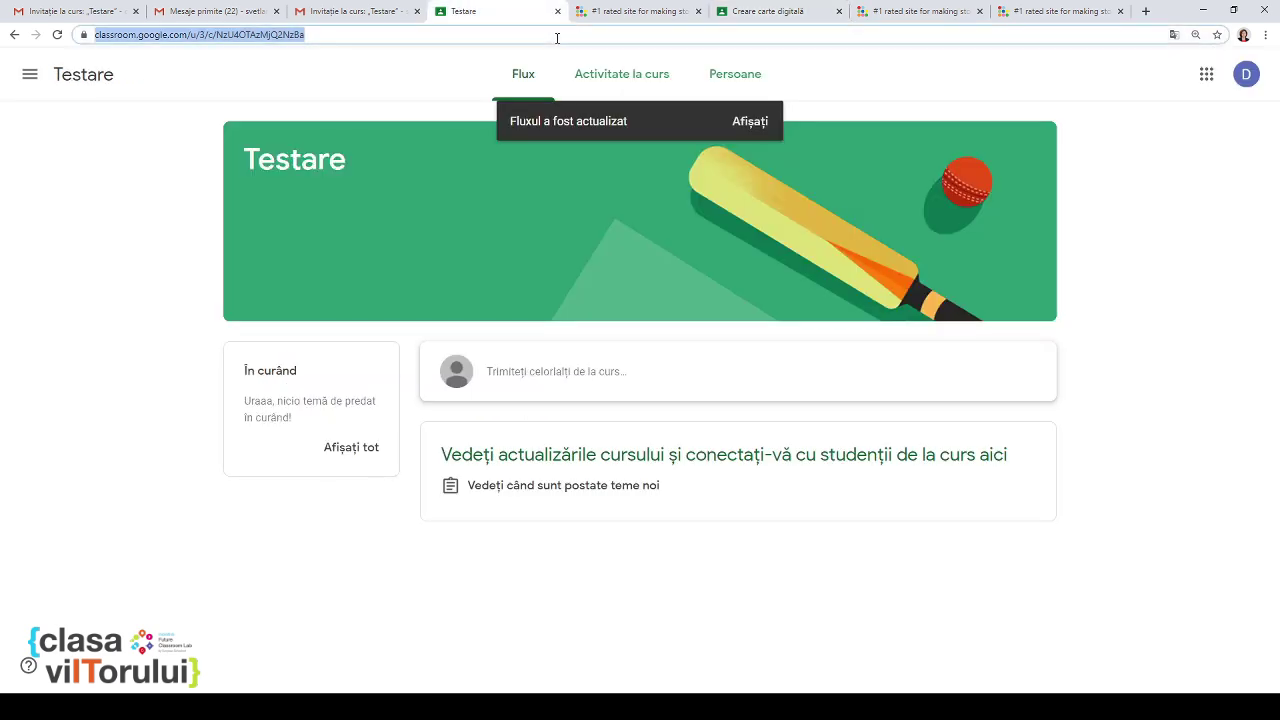
{"action": "key", "text": "Return"}
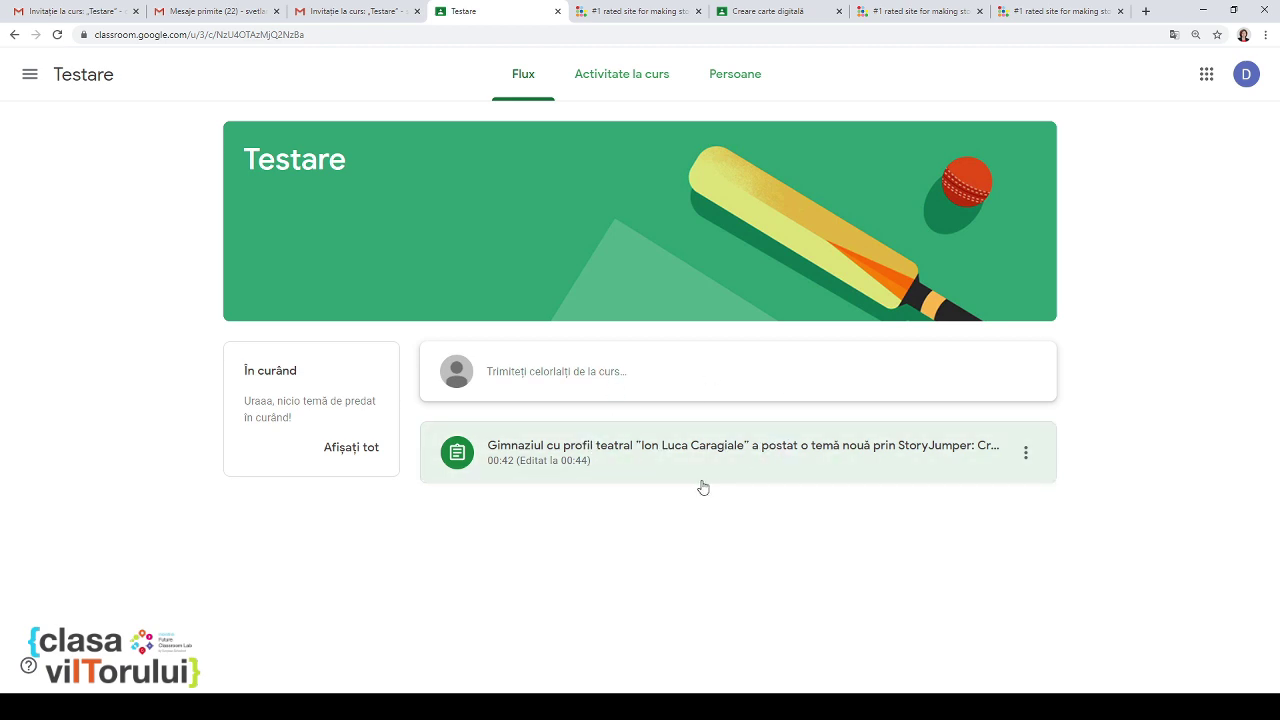
{"action": "left_click", "coordinate": [652, 460]}
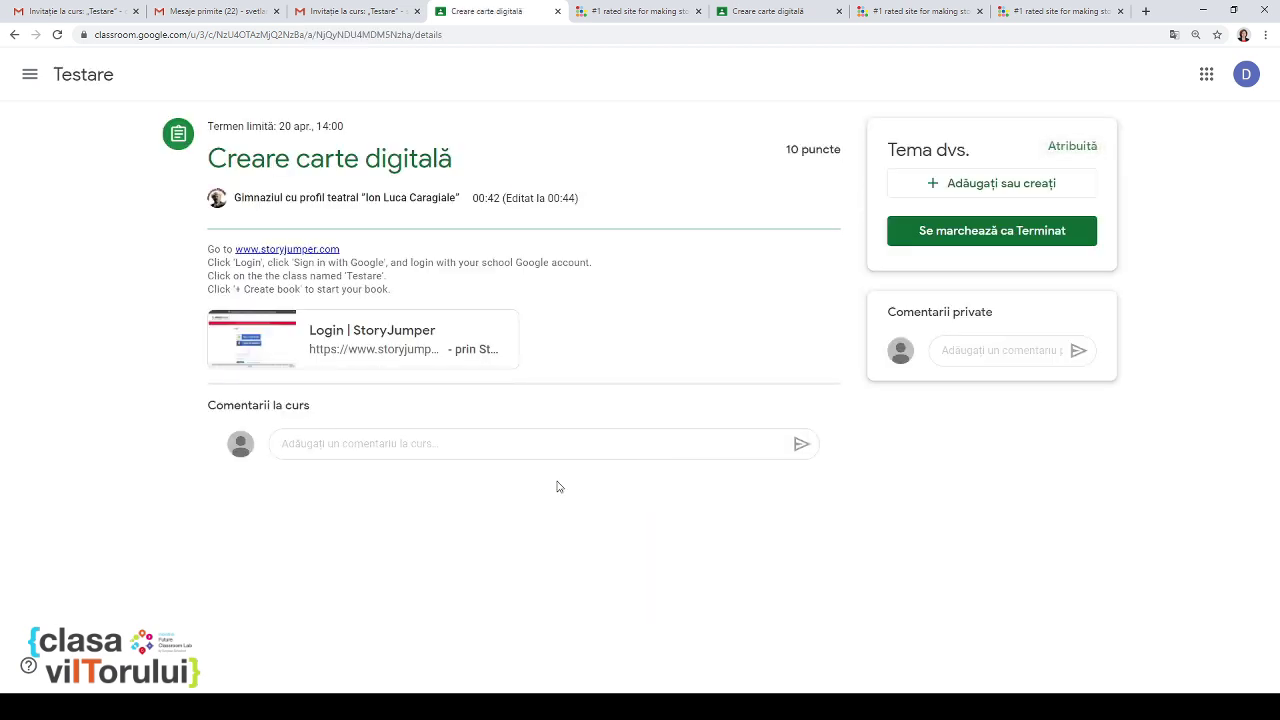
{"action": "left_click", "coordinate": [405, 343]}
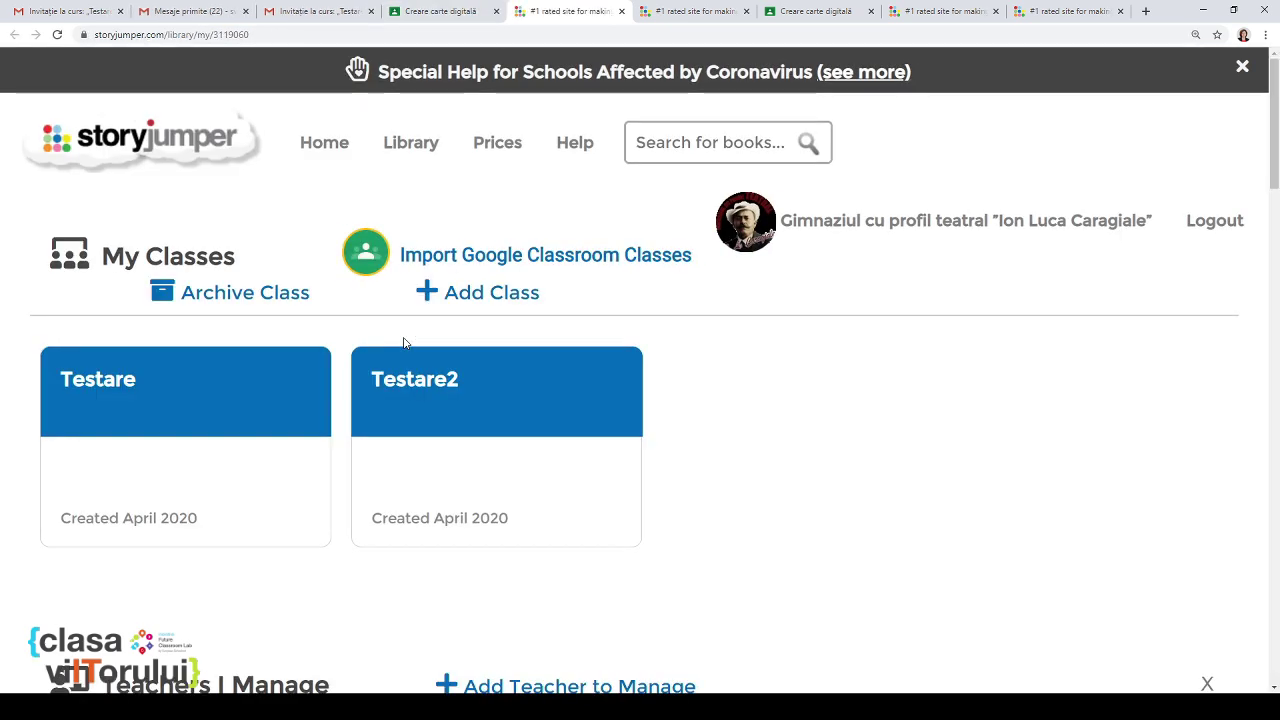
Step: Log out of the school account and sign in with the student's Google account
{"action": "left_click", "coordinate": [1217, 224]}
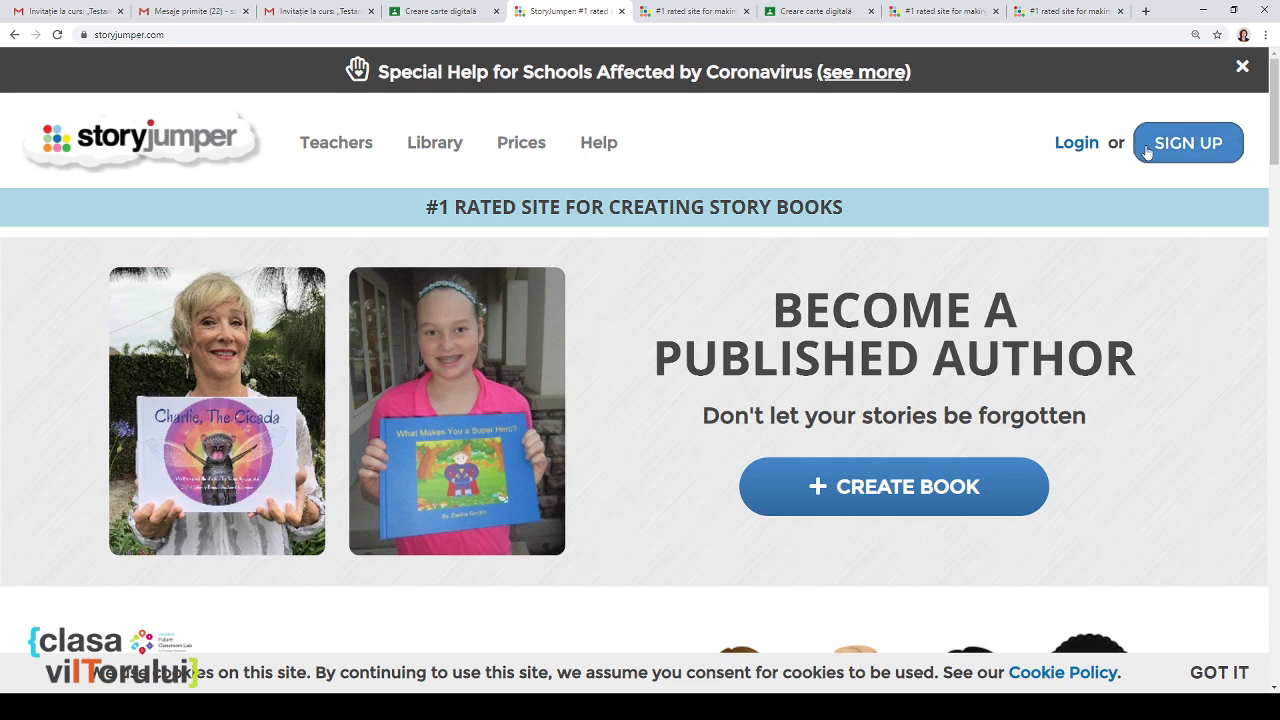
{"action": "left_click", "coordinate": [1180, 150]}
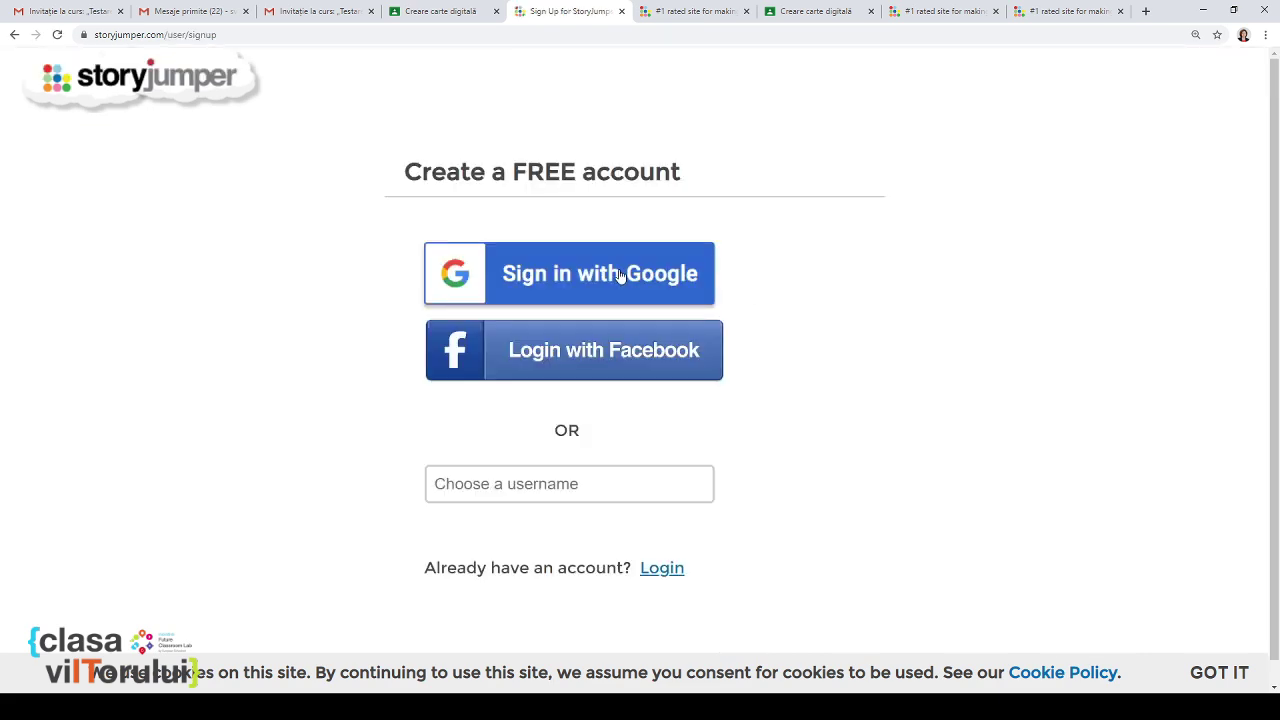
{"action": "left_click", "coordinate": [620, 274]}
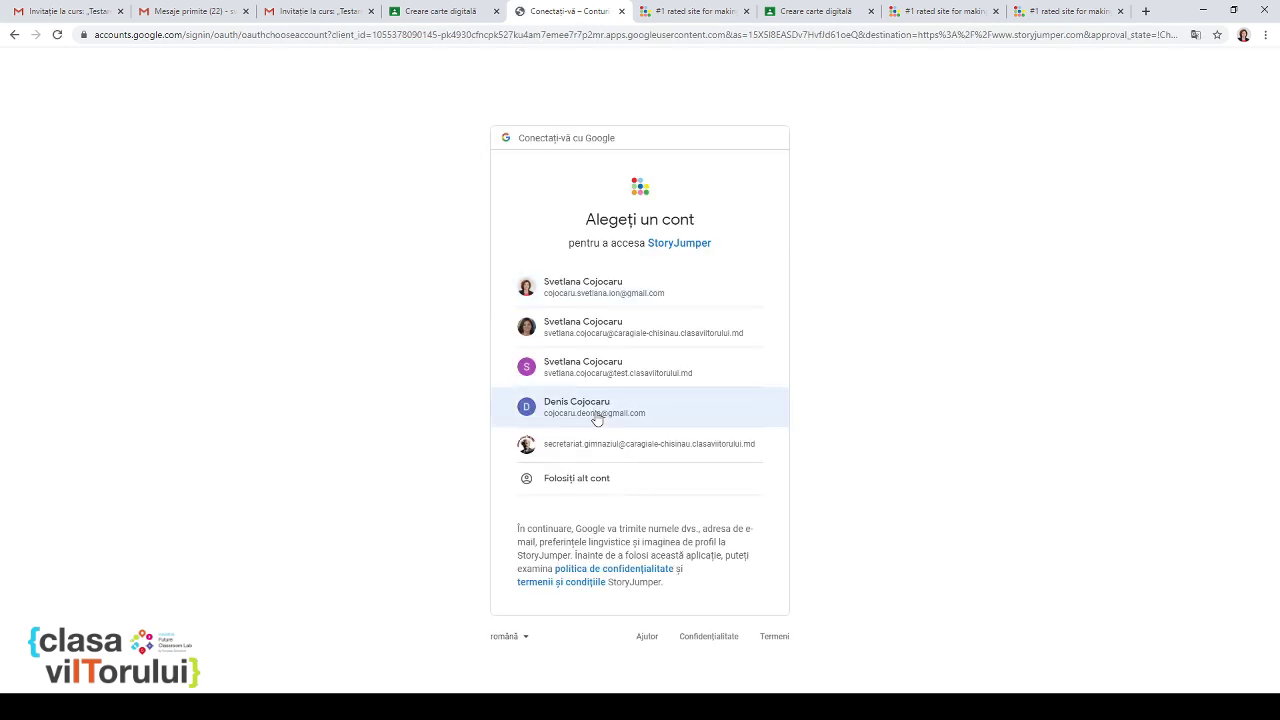
{"action": "left_click", "coordinate": [597, 413]}
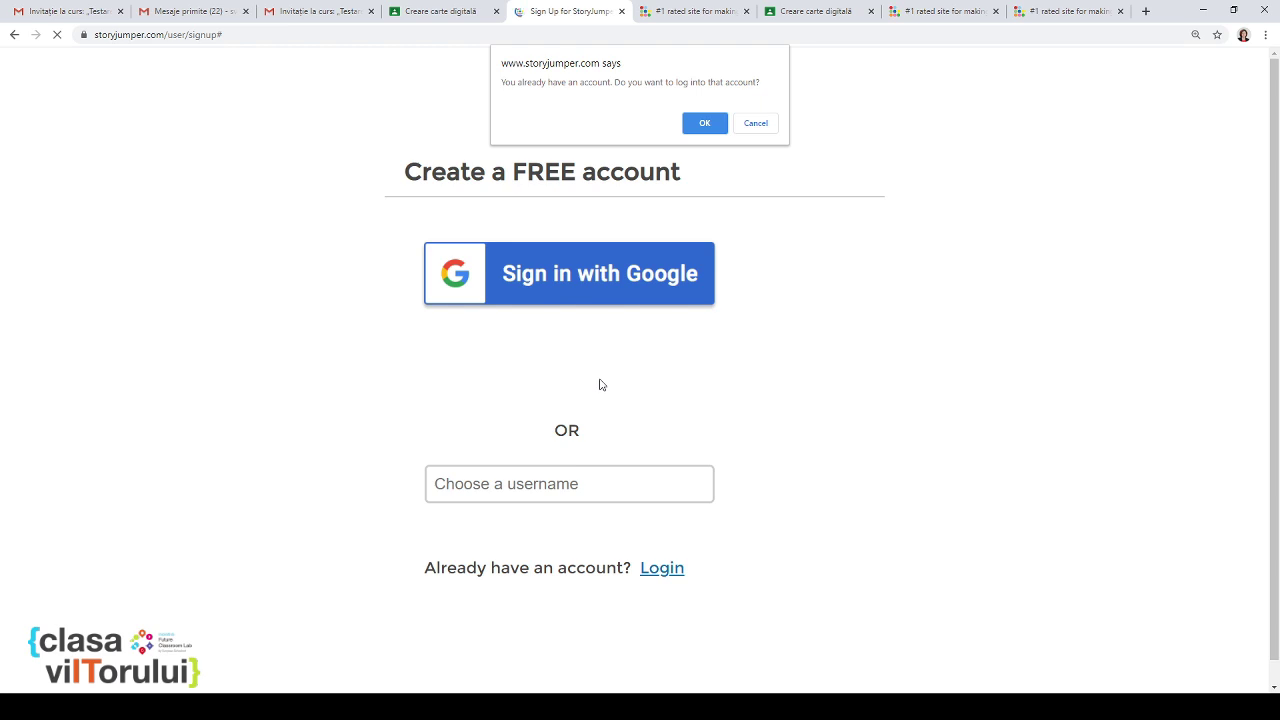
{"action": "left_click", "coordinate": [703, 123]}
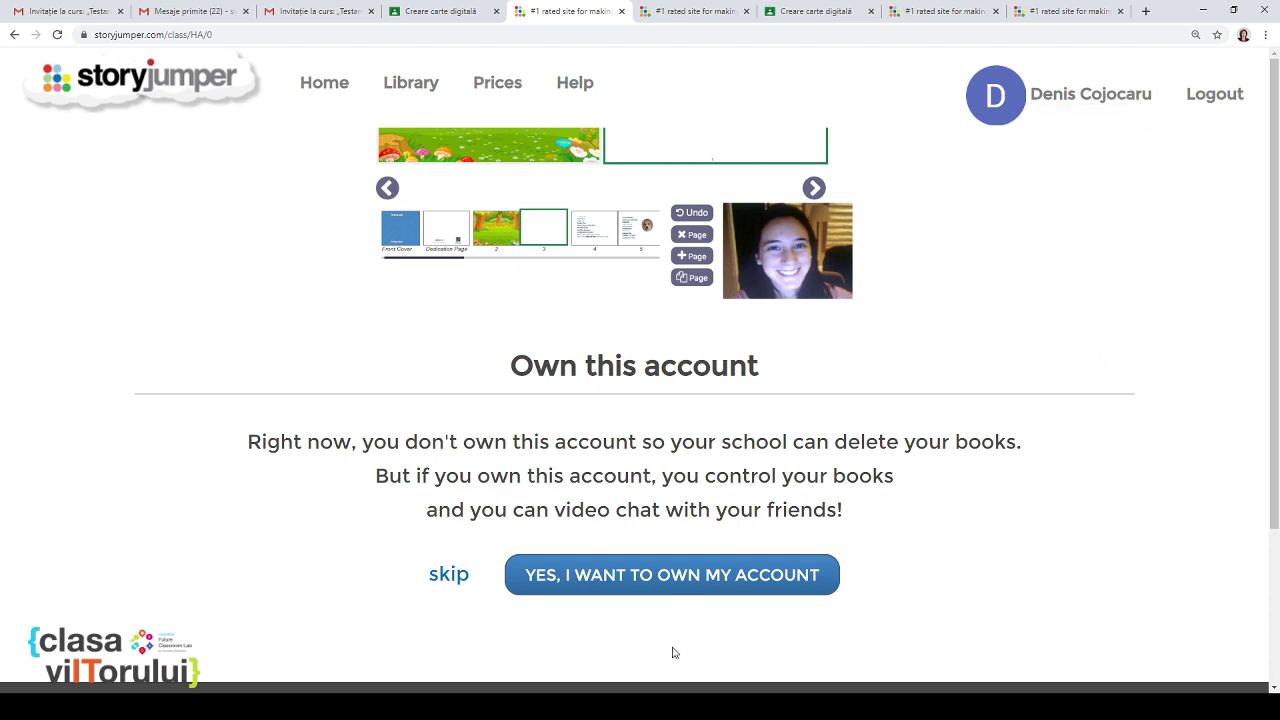
Step: Claim ownership of the StoryJumper account, confirm being at school, and open Testare
{"action": "left_click", "coordinate": [690, 578]}
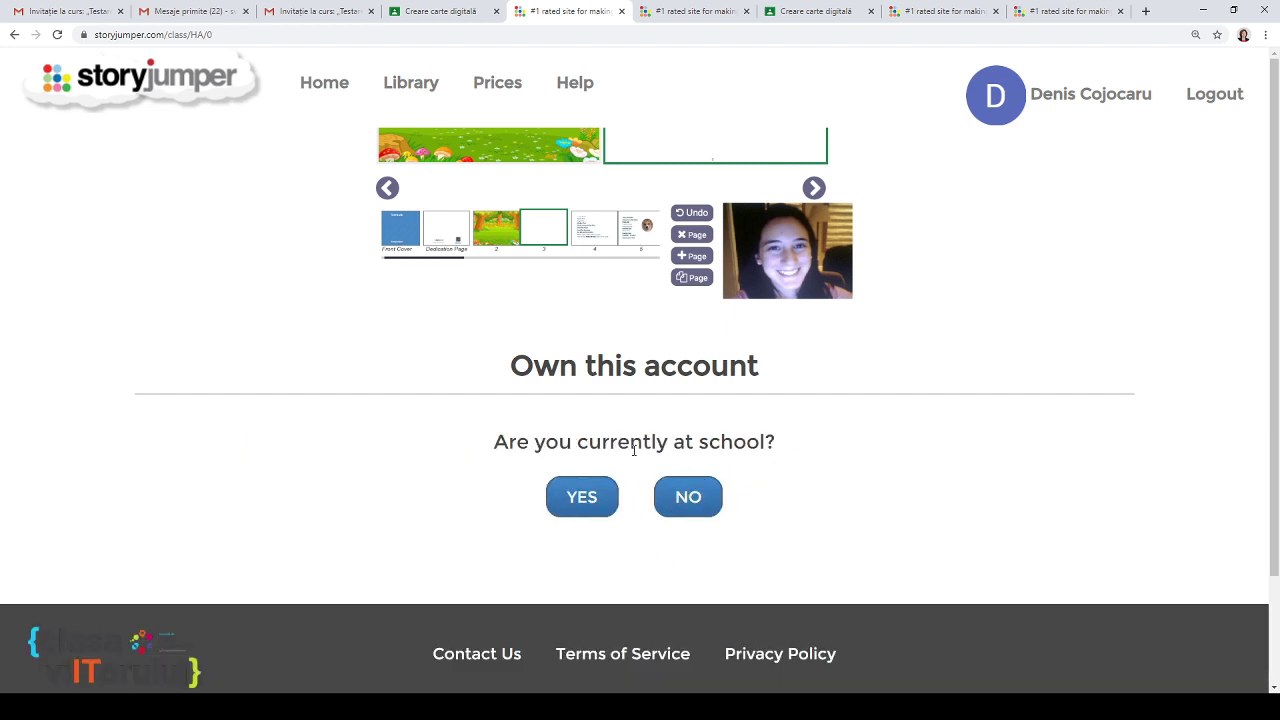
{"action": "left_click", "coordinate": [588, 505]}
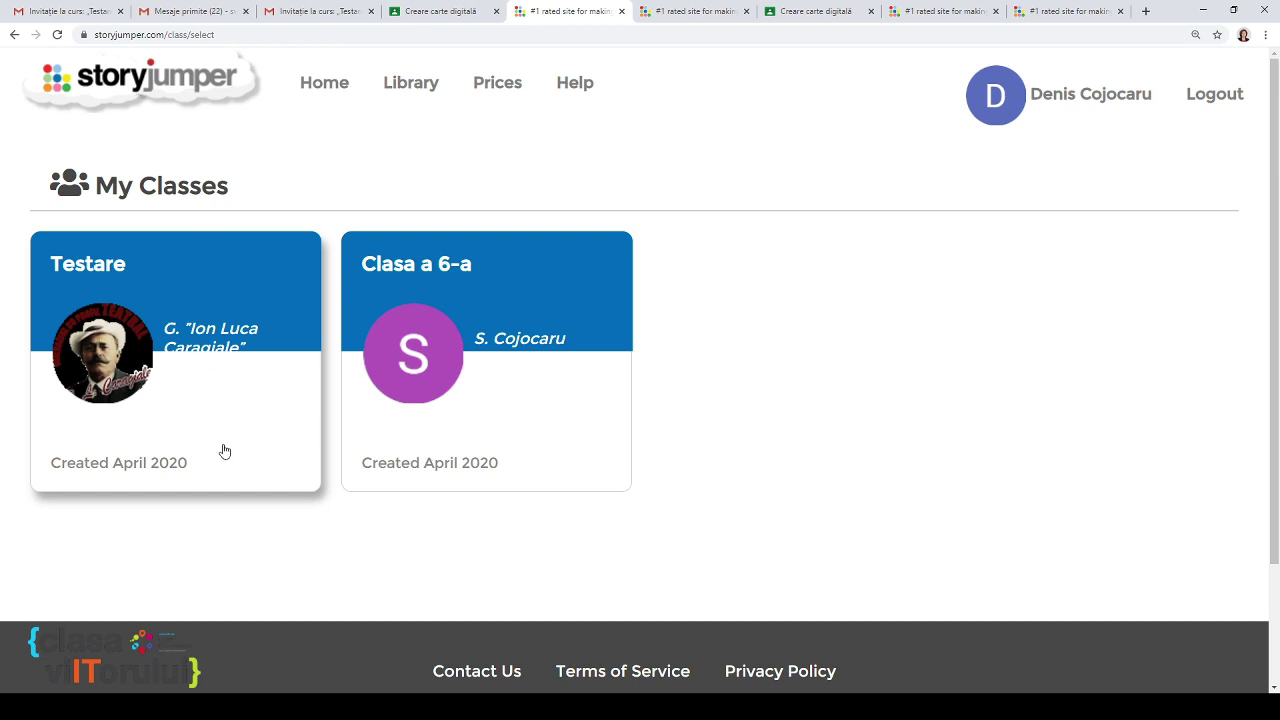
{"action": "left_click", "coordinate": [195, 344]}
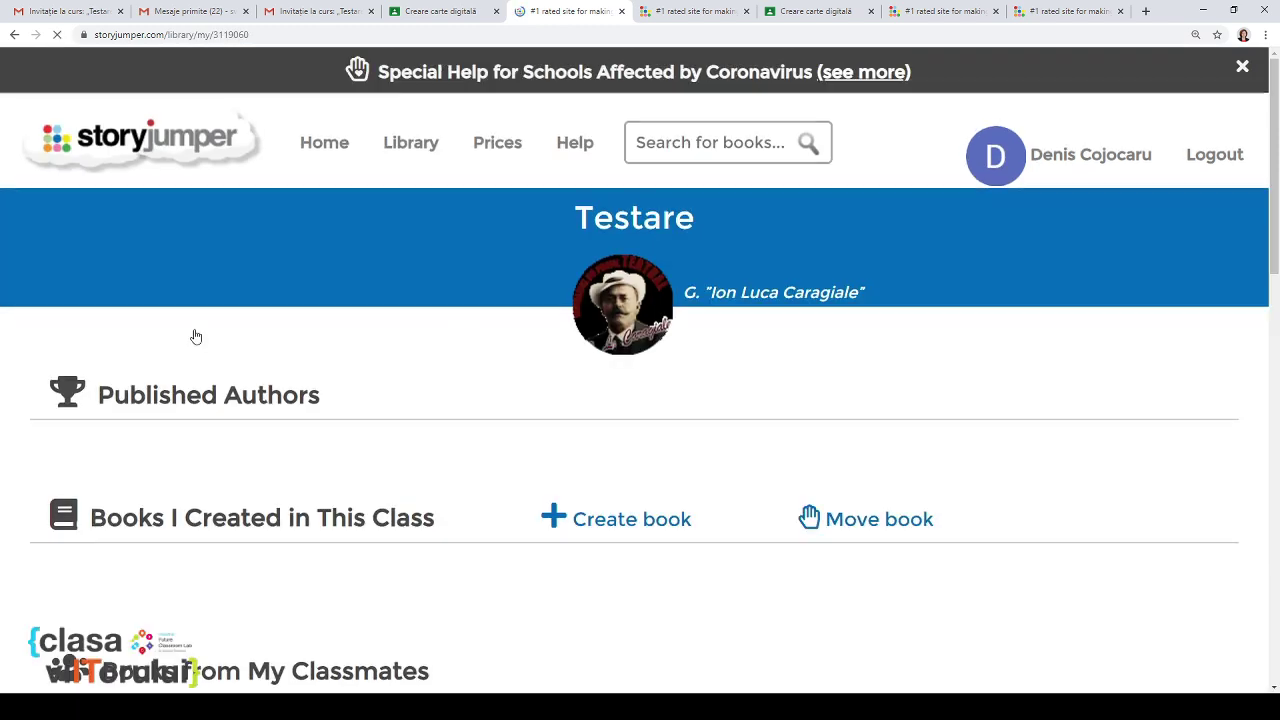
Step: Create an ABC template book in the Testare class and save it
{"action": "scroll", "coordinate": [400, 357], "scroll_direction": "down", "scroll_amount": 4}
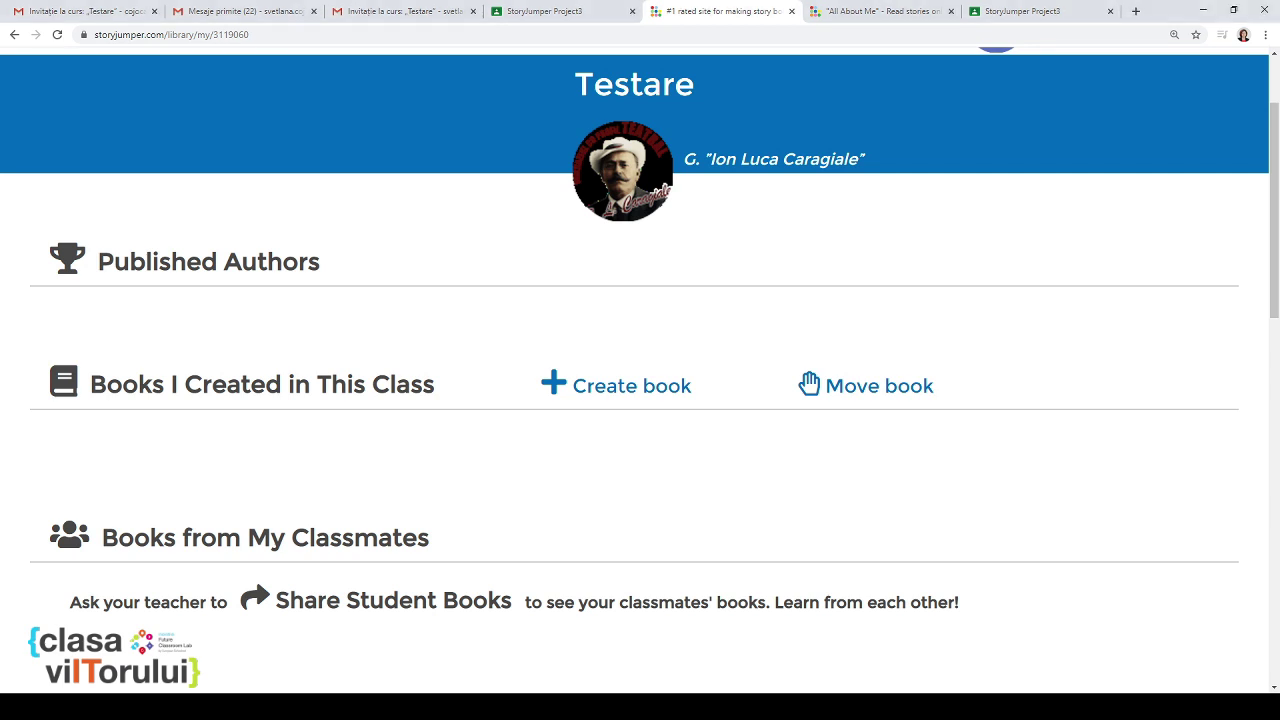
{"action": "left_click", "coordinate": [636, 390]}
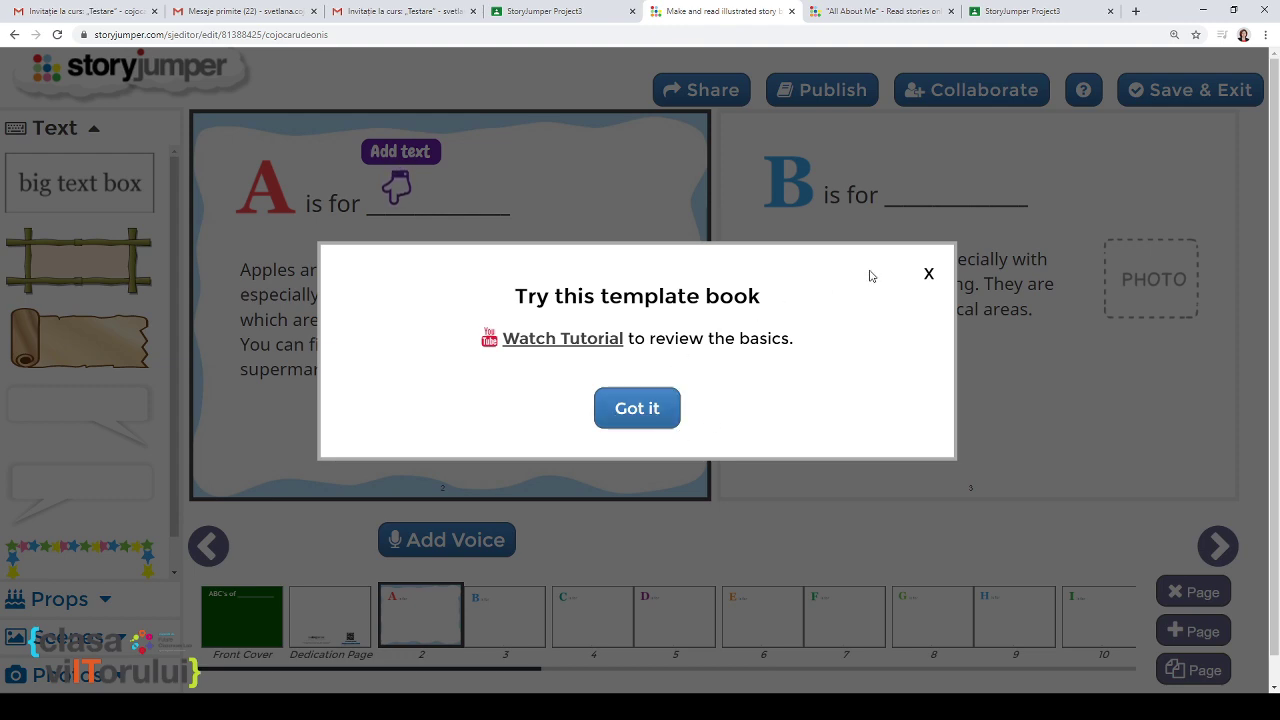
{"action": "left_click", "coordinate": [929, 277]}
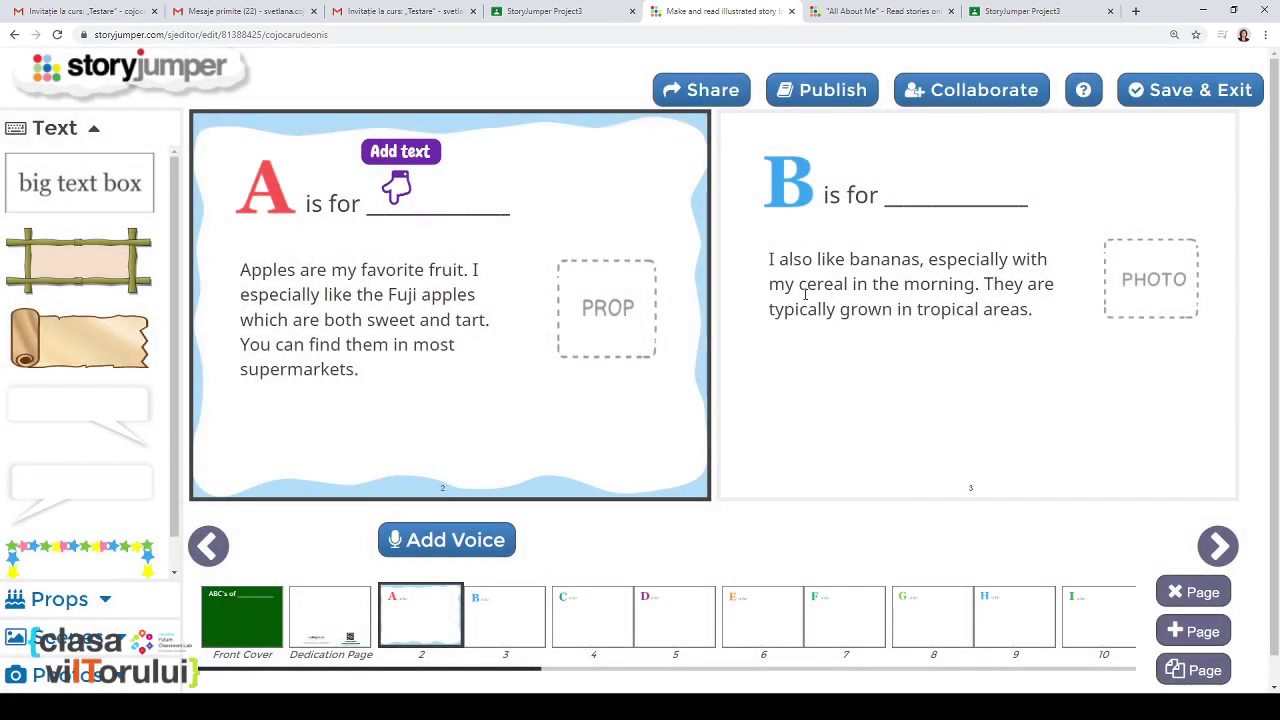
{"action": "scroll", "coordinate": [810, 331], "scroll_direction": "down", "scroll_amount": 1}
{"action": "scroll", "coordinate": [811, 331], "scroll_direction": "up", "scroll_amount": 1}
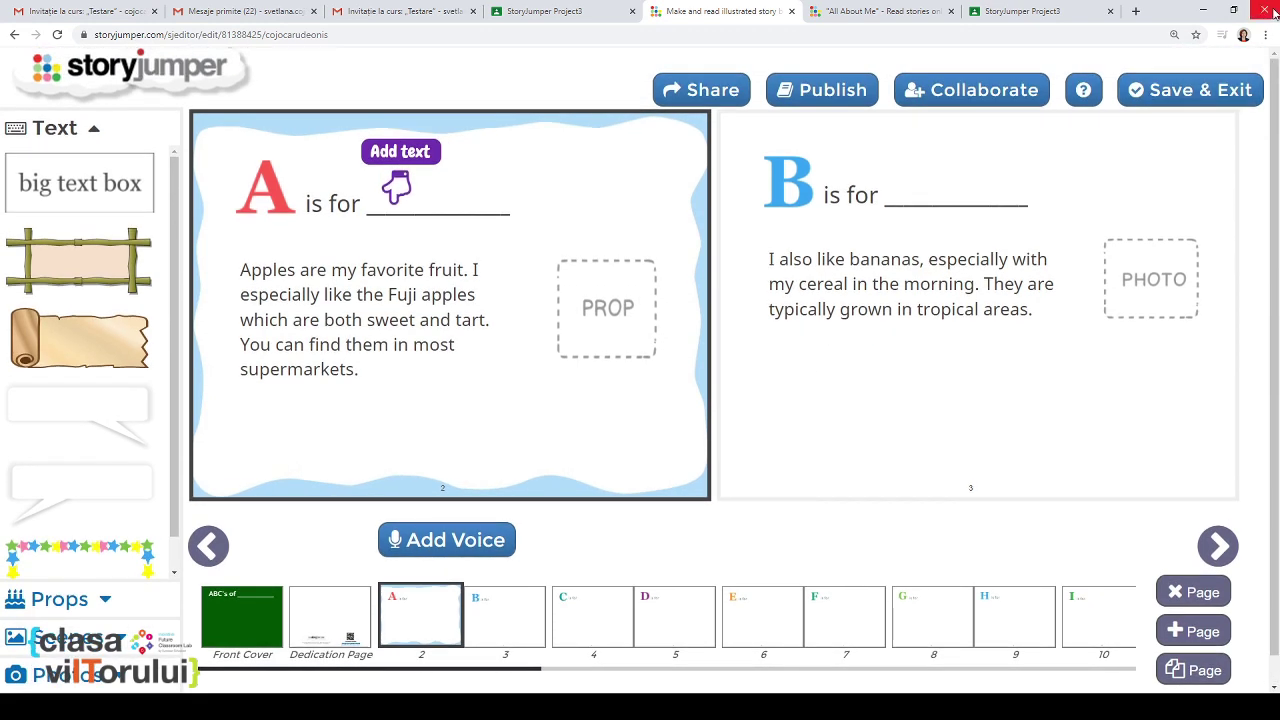
{"action": "left_click", "coordinate": [1150, 90]}
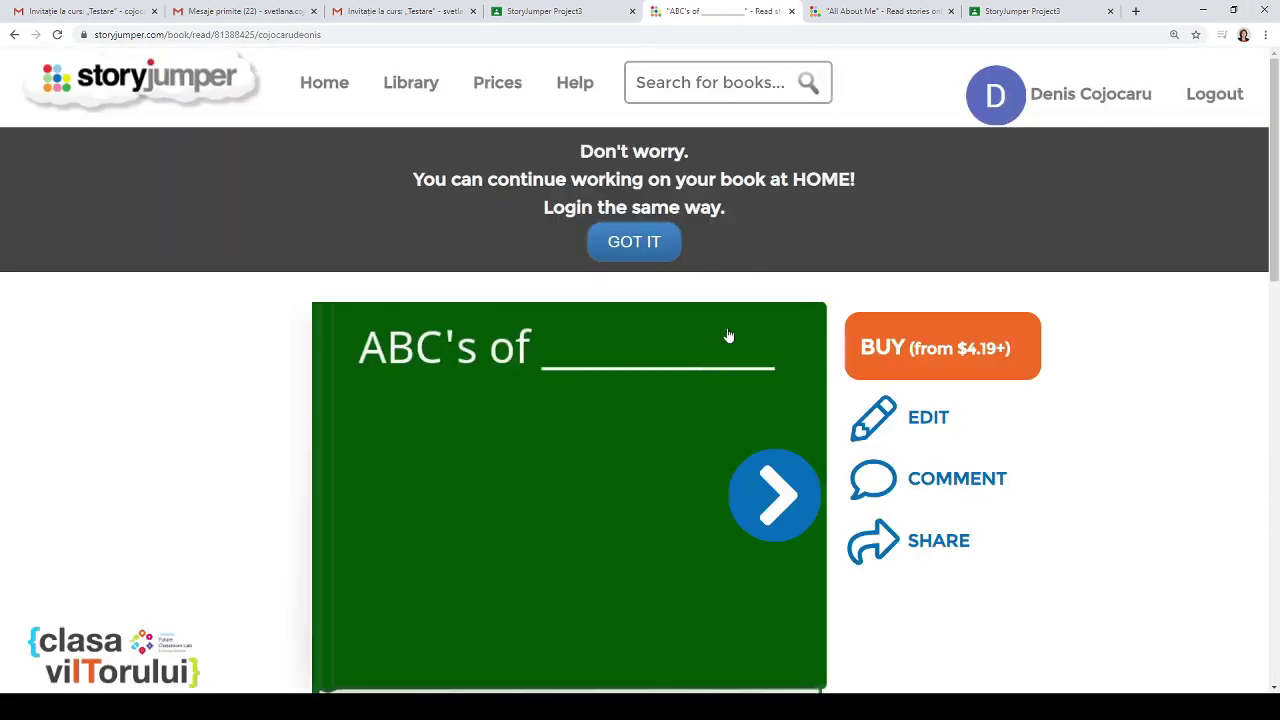
Step: Flip through the ABC's book to the M and N pages, then return to My Classes
{"action": "scroll", "coordinate": [735, 345], "scroll_direction": "down", "scroll_amount": 1}
{"action": "left_click", "coordinate": [760, 415]}
{"action": "left_click", "coordinate": [757, 412]}
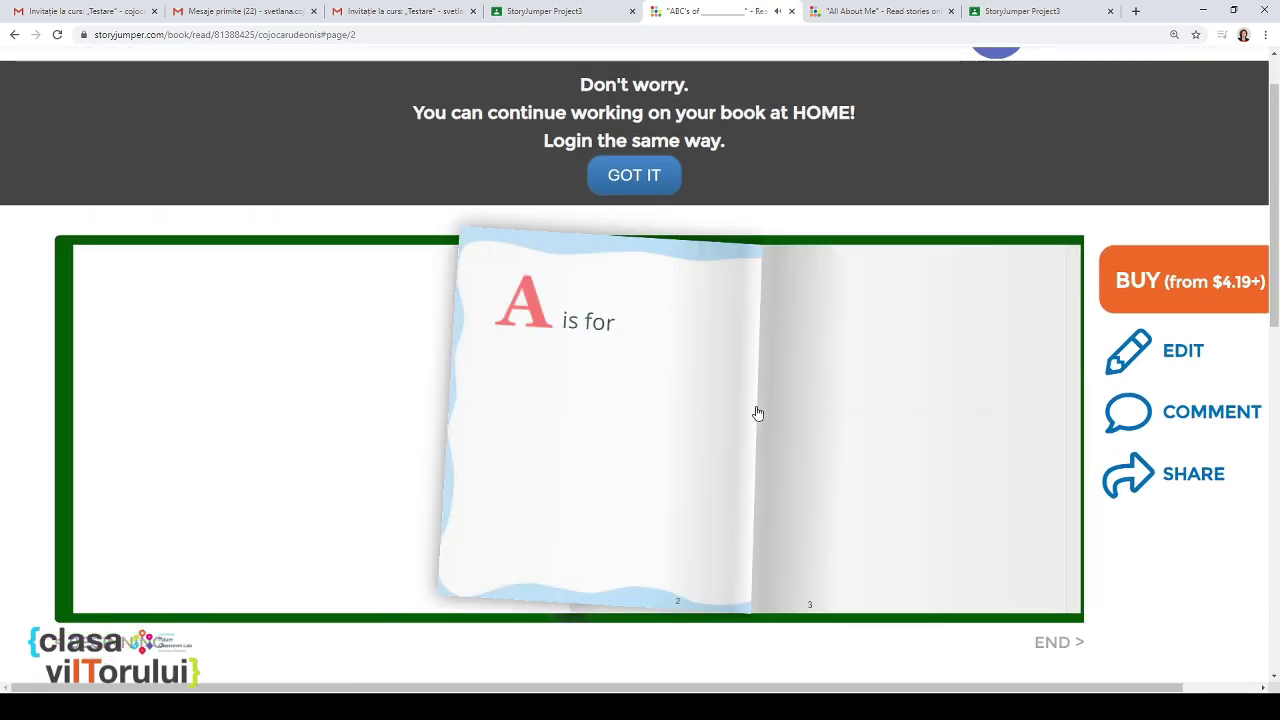
{"action": "left_click", "coordinate": [757, 412]}
{"action": "left_click", "coordinate": [757, 412]}
{"action": "left_click", "coordinate": [758, 413]}
{"action": "left_click", "coordinate": [758, 413]}
{"action": "left_click", "coordinate": [758, 413]}
{"action": "left_click", "coordinate": [758, 413]}
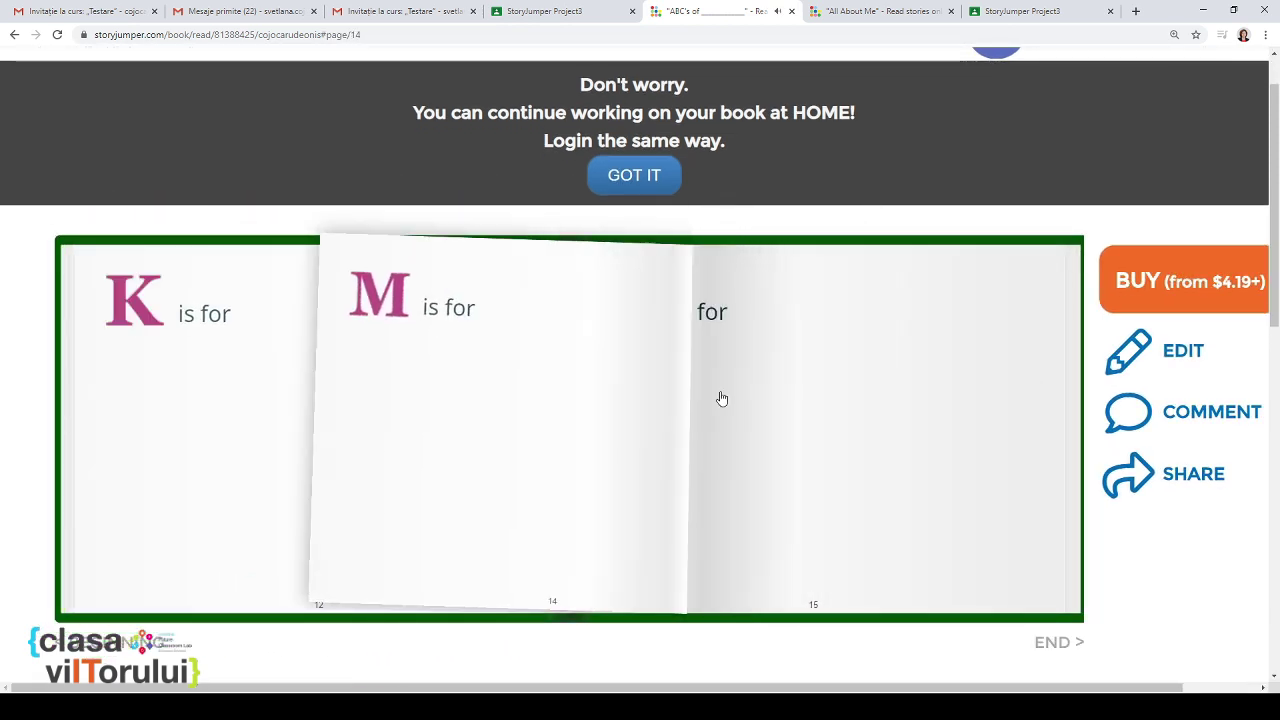
{"action": "scroll", "coordinate": [634, 300], "scroll_direction": "down", "scroll_amount": 3}
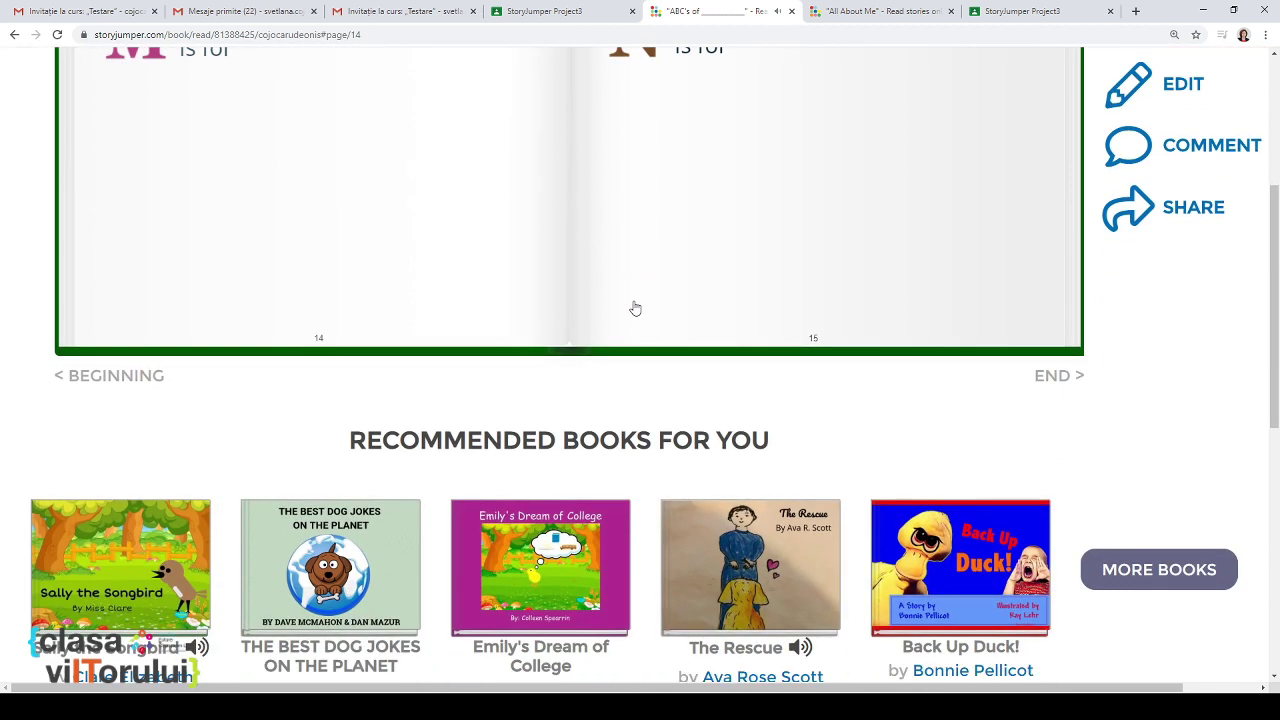
{"action": "scroll", "coordinate": [611, 263], "scroll_direction": "up", "scroll_amount": 2}
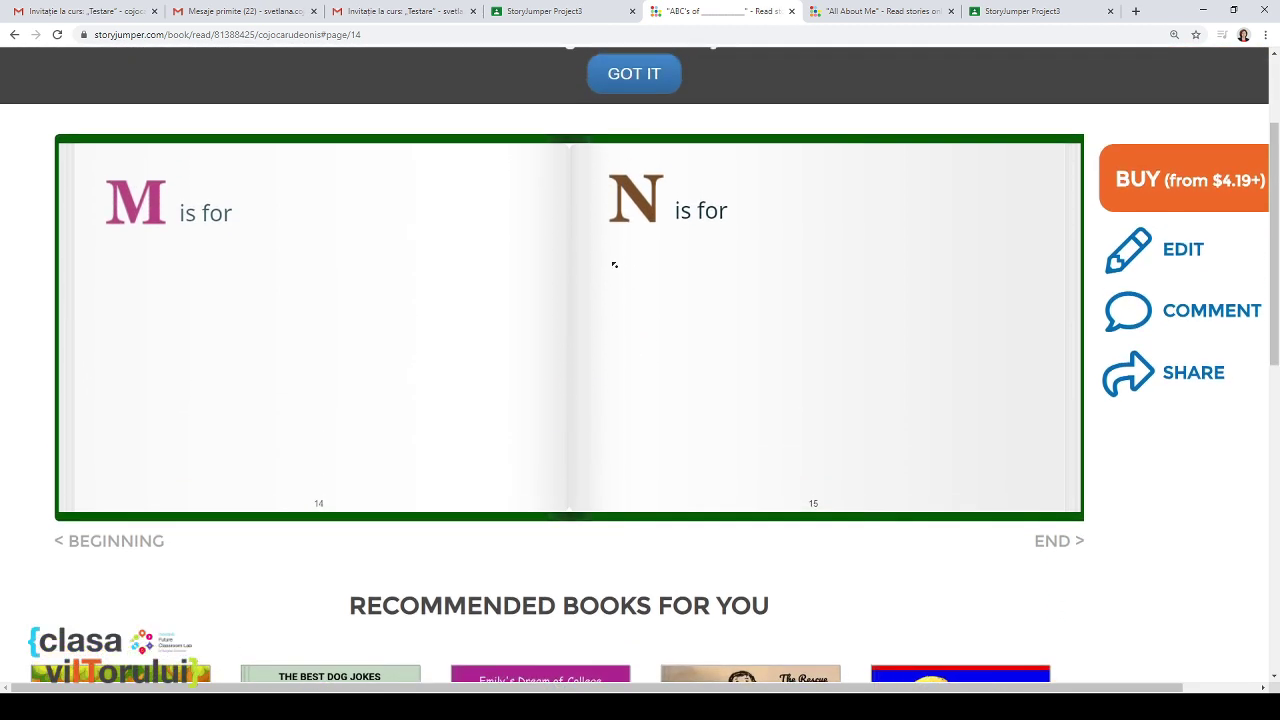
{"action": "scroll", "coordinate": [749, 354], "scroll_direction": "right", "scroll_amount": 1}
{"action": "scroll", "coordinate": [749, 354], "scroll_direction": "down", "scroll_amount": 1}
{"action": "scroll", "coordinate": [594, 309], "scroll_direction": "left", "scroll_amount": 1}
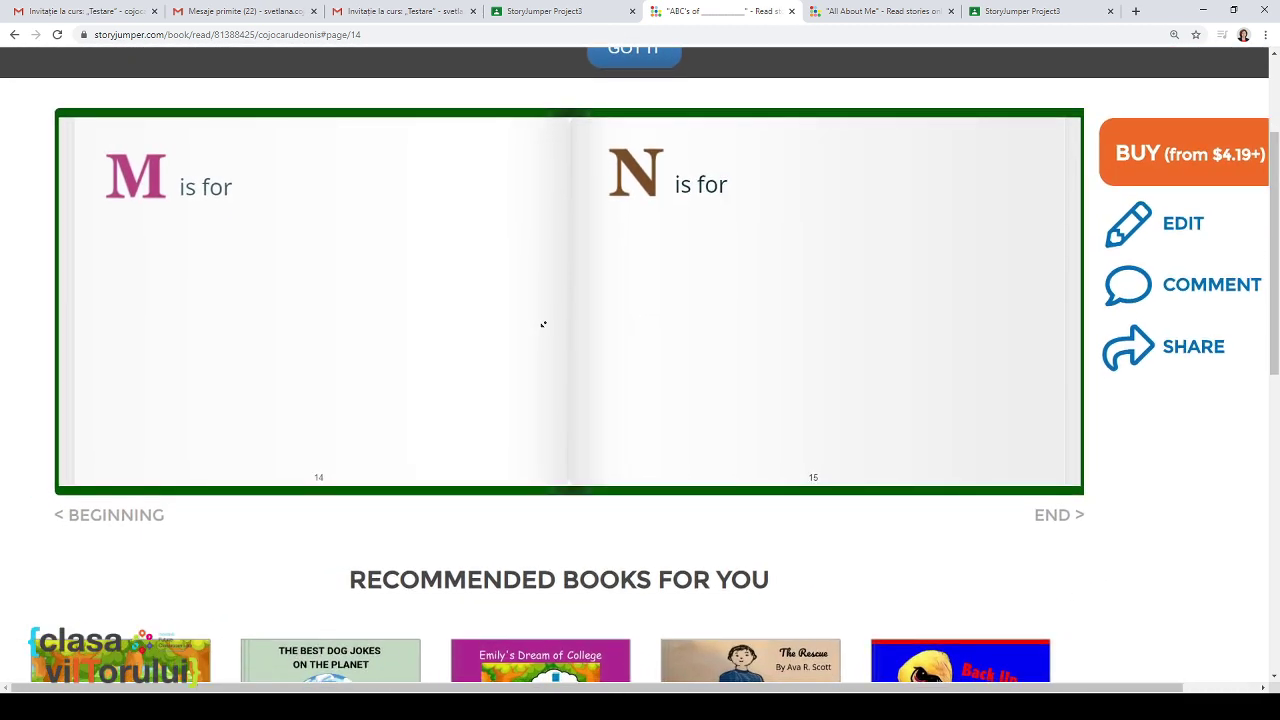
{"action": "scroll", "coordinate": [543, 323], "scroll_direction": "down", "scroll_amount": 1}
{"action": "scroll", "coordinate": [586, 320], "scroll_direction": "up", "scroll_amount": 3}
{"action": "left_click", "coordinate": [322, 88]}
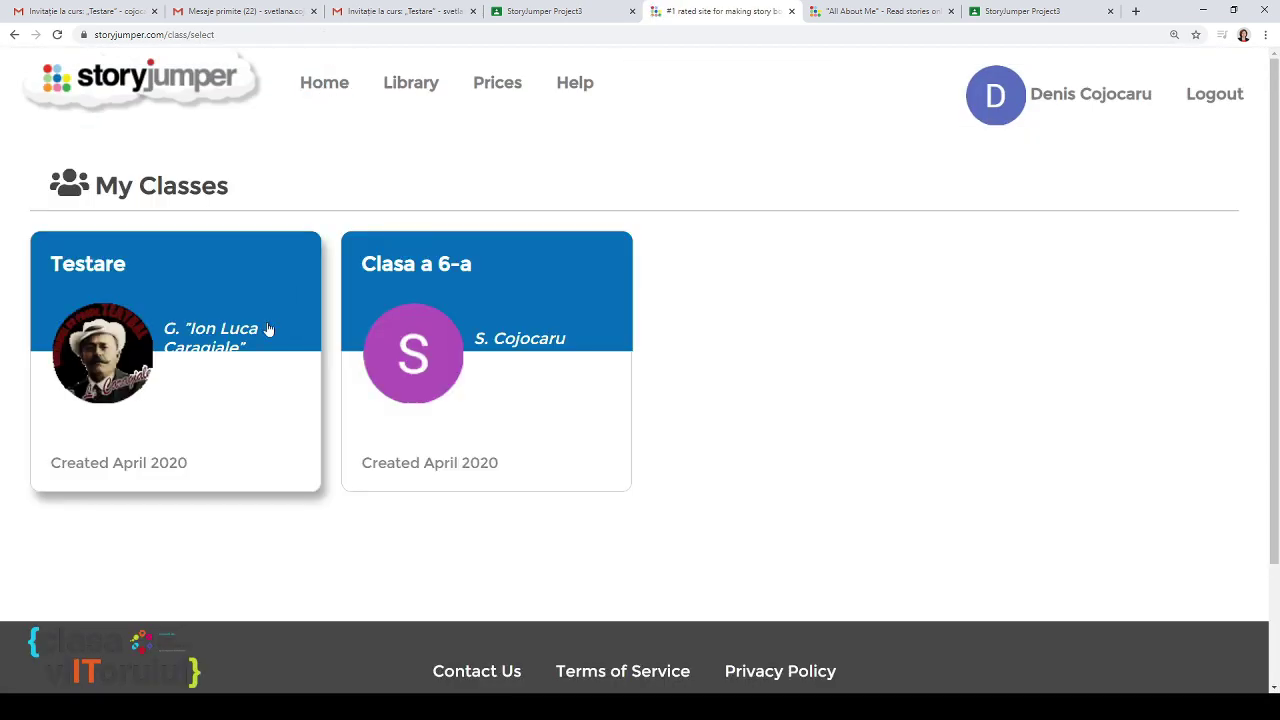
Step: Mark the ABC's book in the Testare class as finished
{"action": "left_click", "coordinate": [266, 328]}
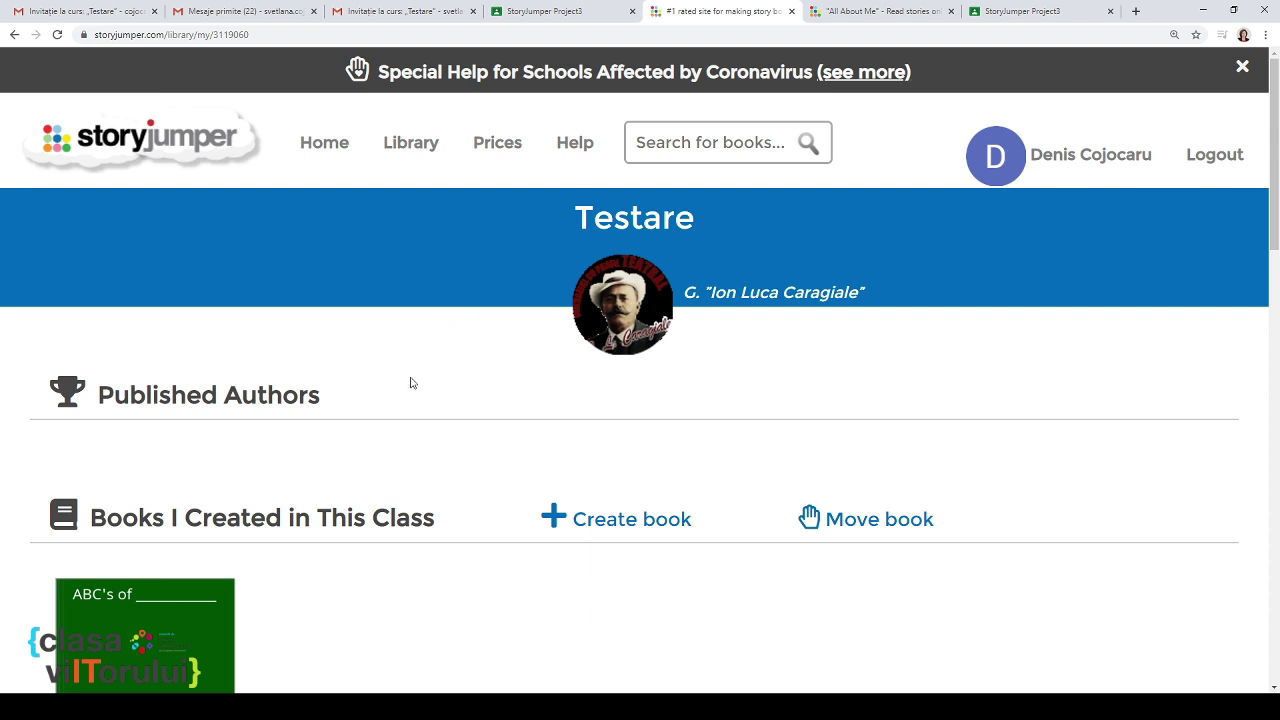
{"action": "scroll", "coordinate": [400, 400], "scroll_direction": "down", "scroll_amount": 2}
{"action": "scroll", "coordinate": [268, 491], "scroll_direction": "down", "scroll_amount": 2}
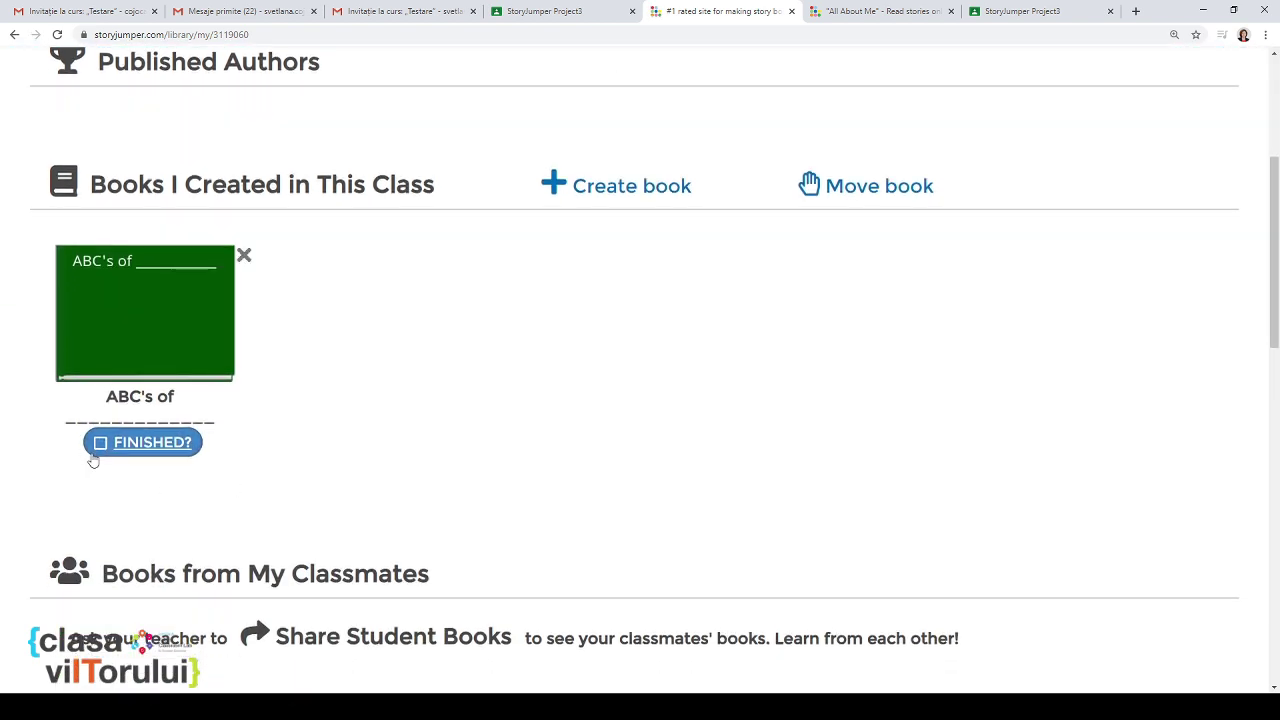
{"action": "left_click", "coordinate": [100, 446]}
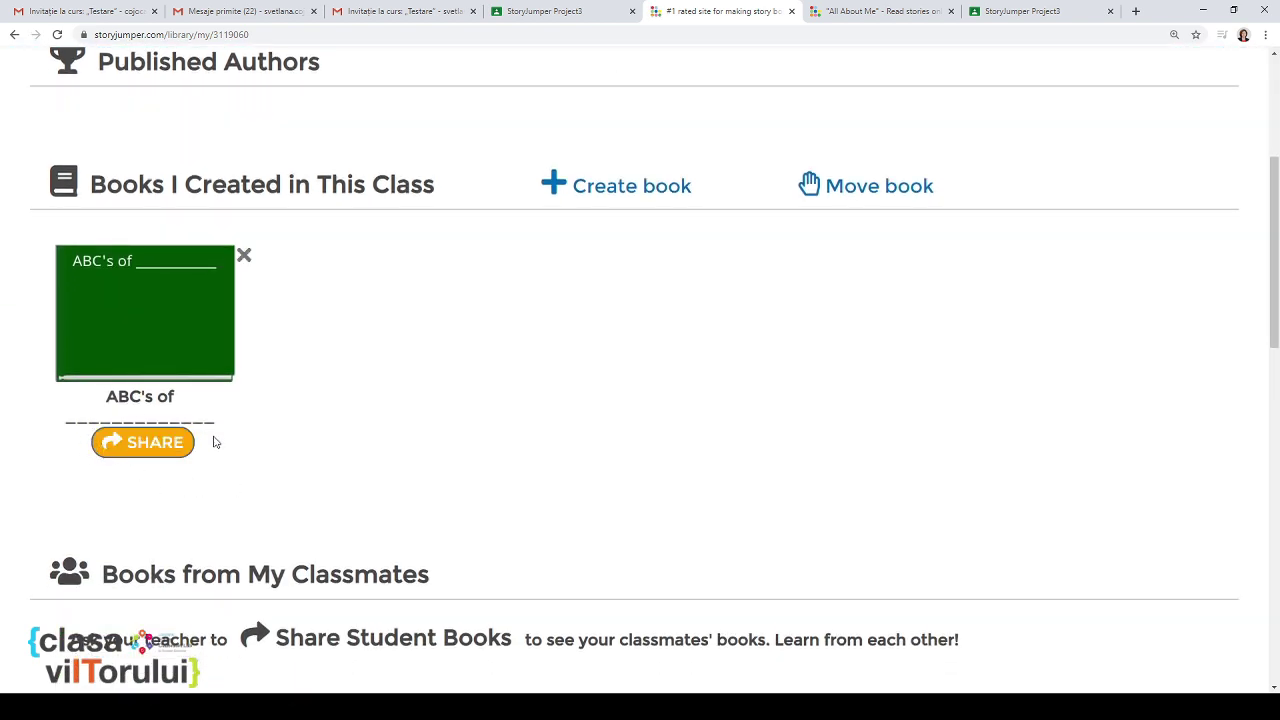
Step: Share the ABC's book to Google Classroom from its share page
{"action": "left_click", "coordinate": [146, 450]}
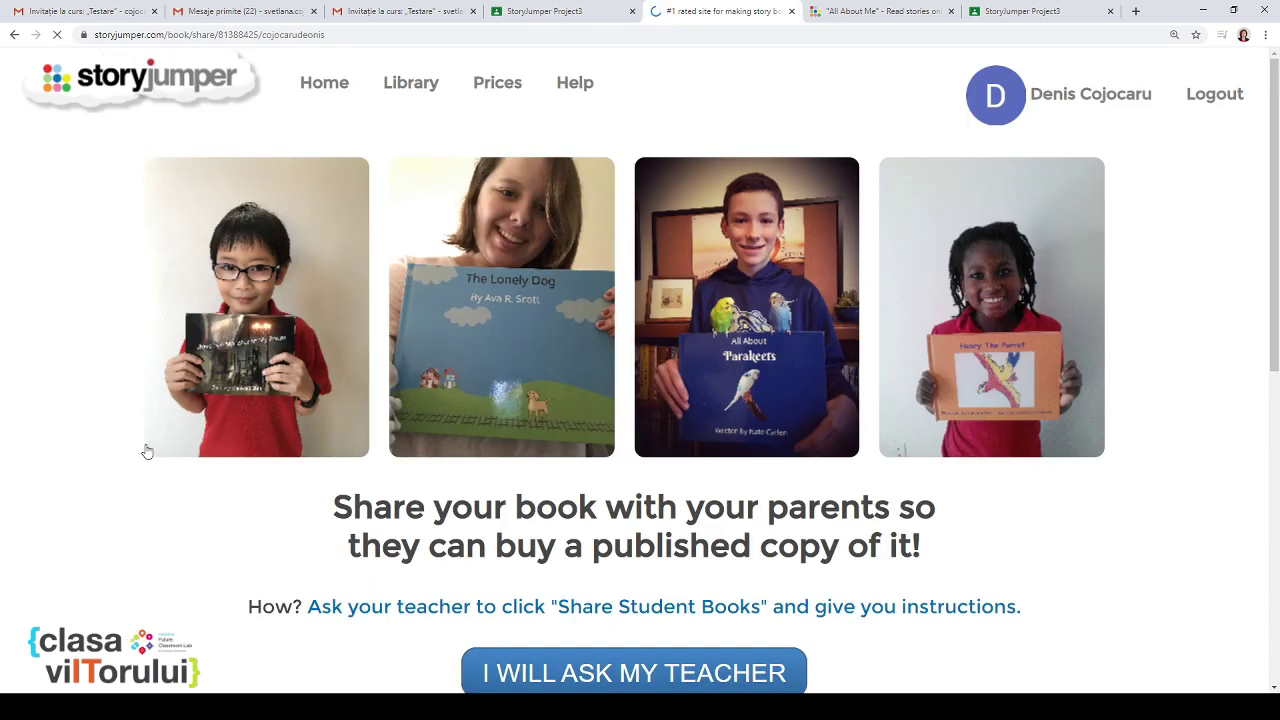
{"action": "scroll", "coordinate": [503, 476], "scroll_direction": "down", "scroll_amount": 3}
{"action": "scroll", "coordinate": [503, 476], "scroll_direction": "down", "scroll_amount": 3}
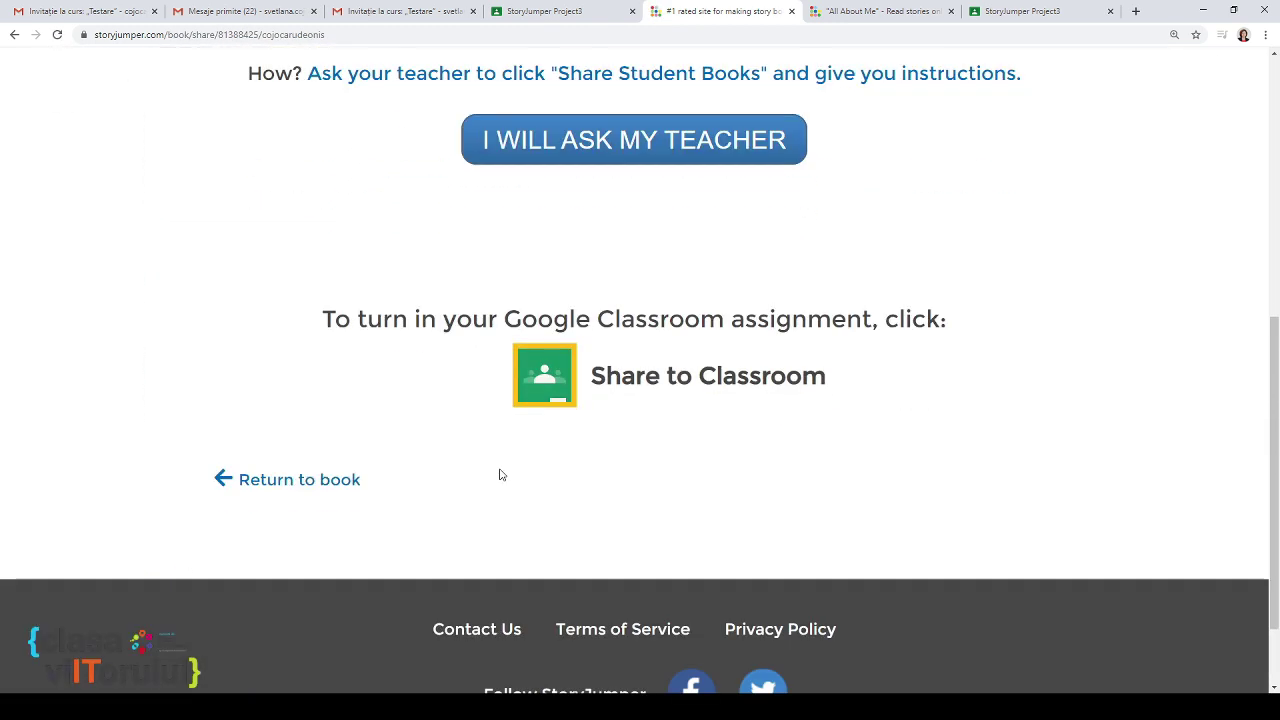
{"action": "left_click", "coordinate": [544, 393]}
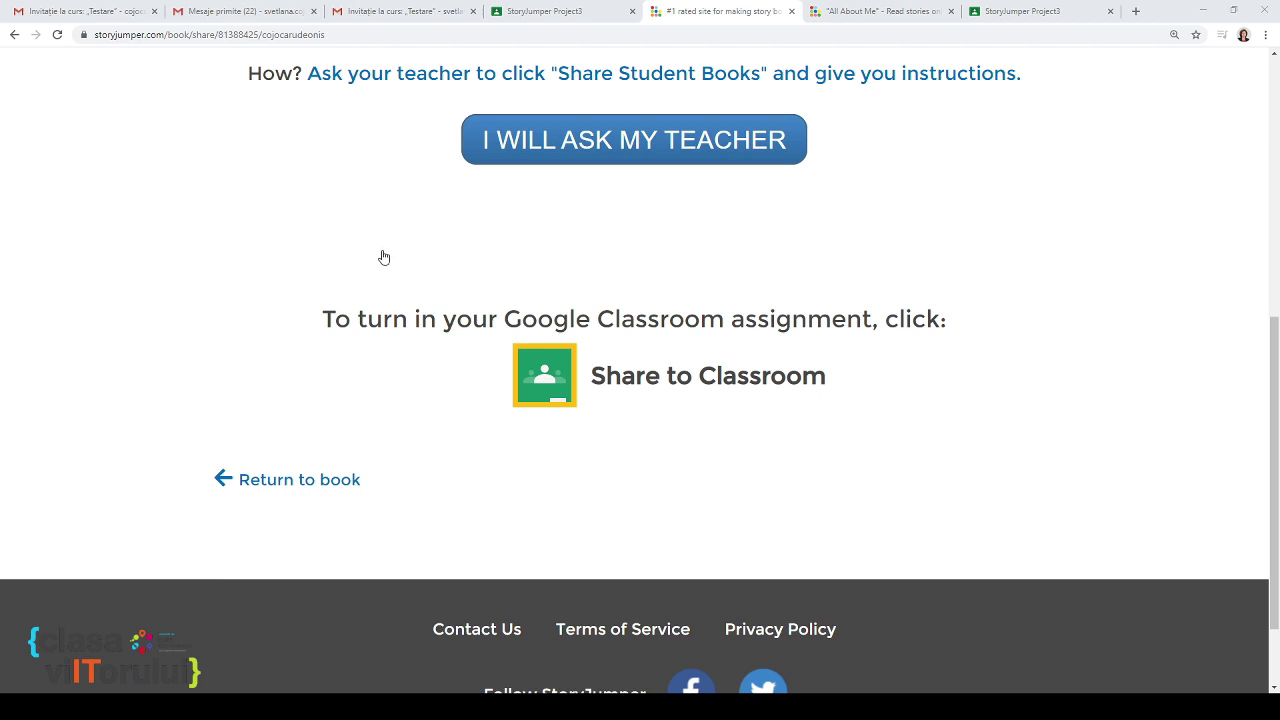
{"action": "left_click", "coordinate": [349, 226]}
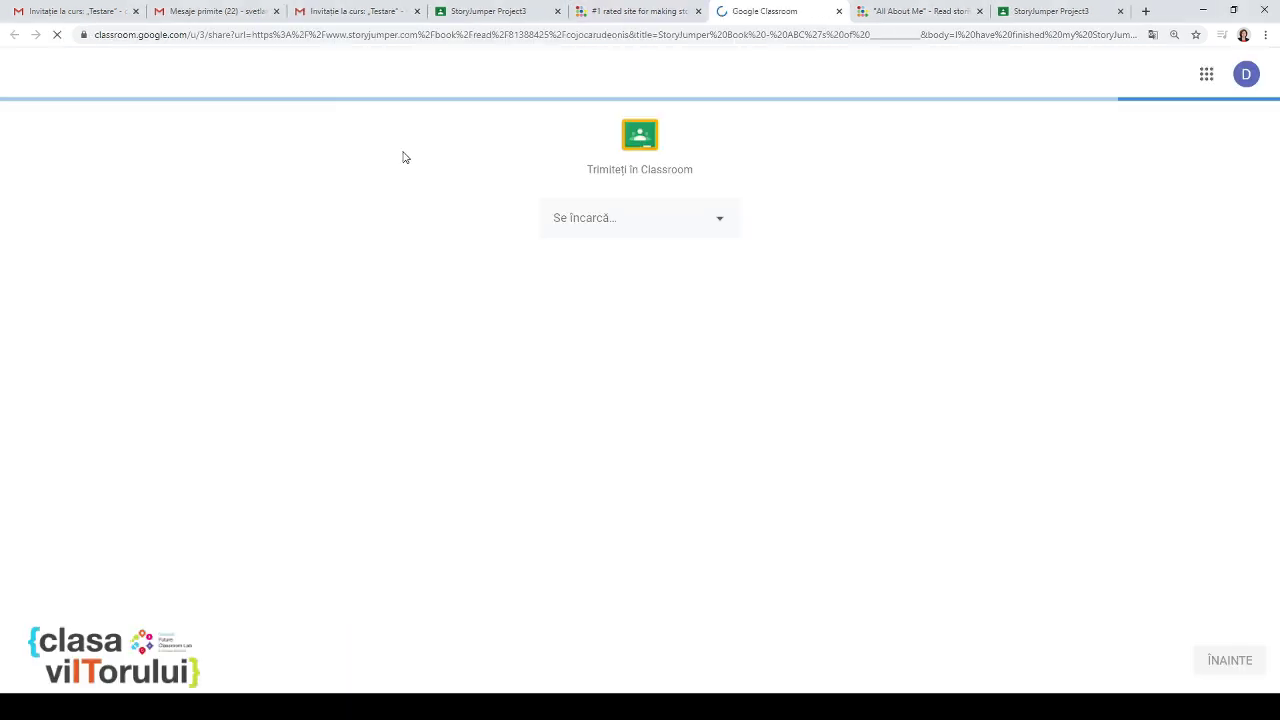
Step: Choose the Testare course and the StoryJumper Project3 assignment as the destination
{"action": "left_click", "coordinate": [669, 224]}
{"action": "left_click", "coordinate": [622, 311]}
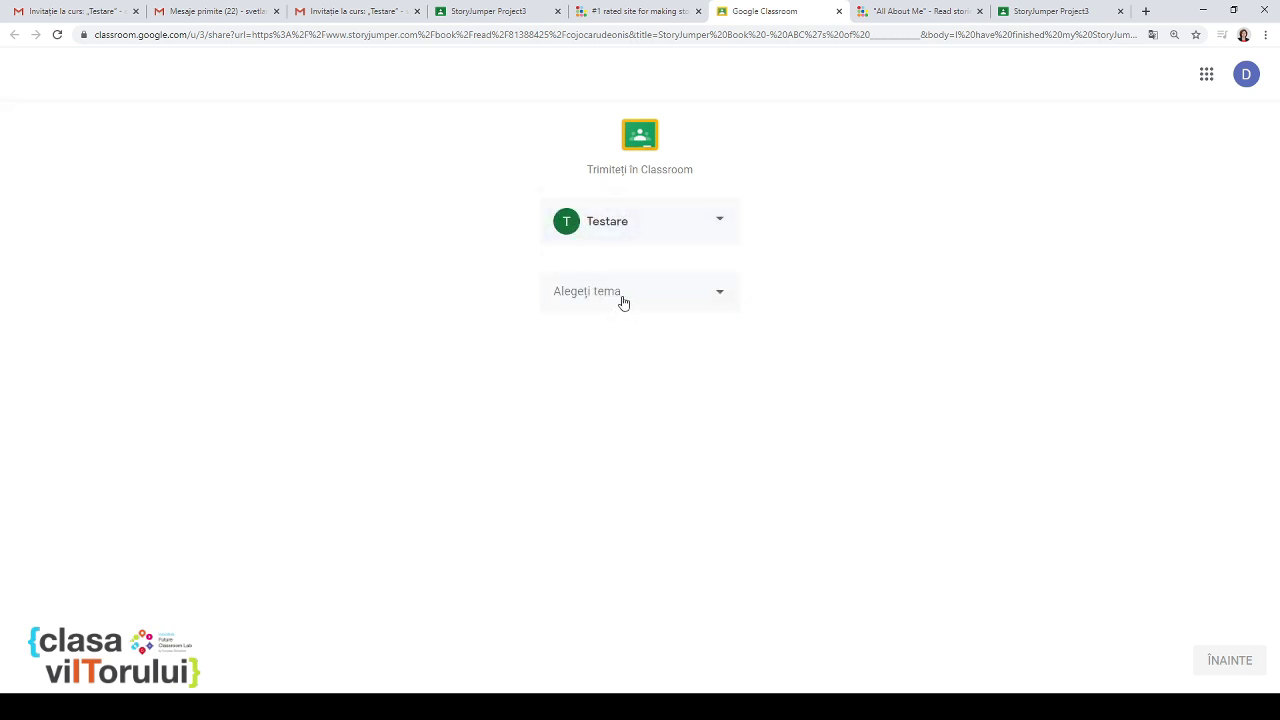
{"action": "left_click", "coordinate": [622, 302]}
{"action": "left_click", "coordinate": [634, 334]}
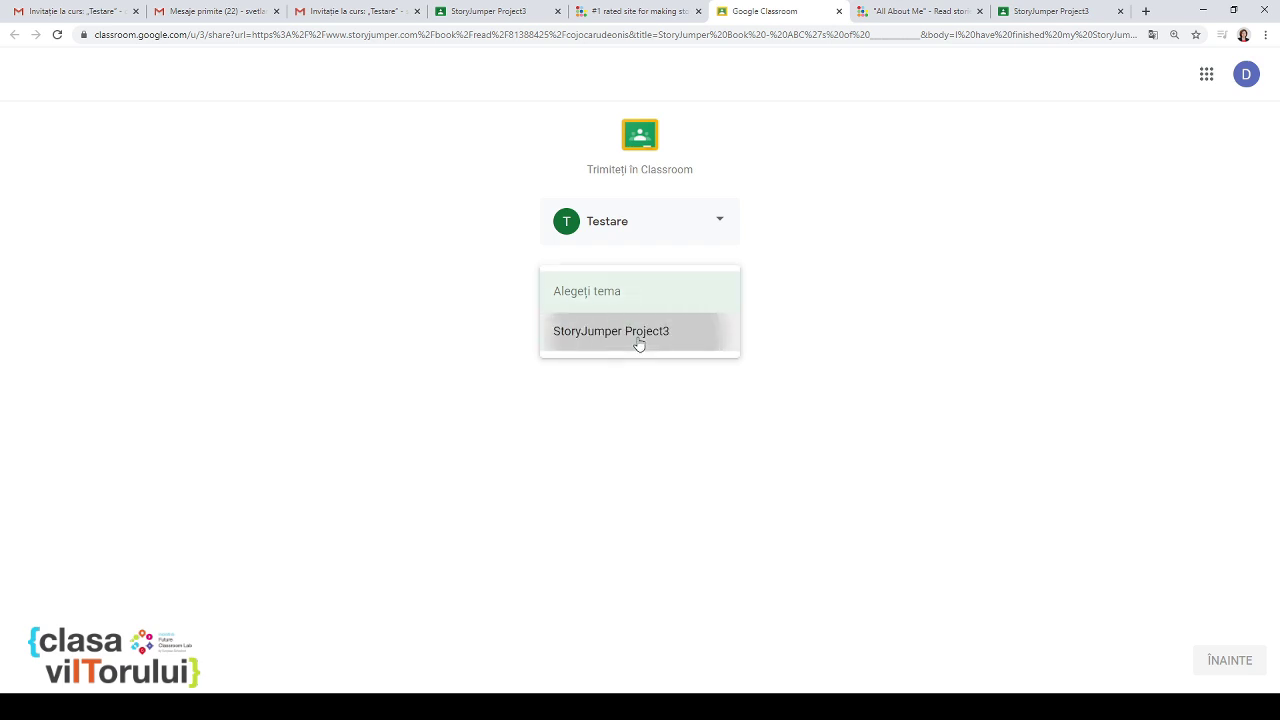